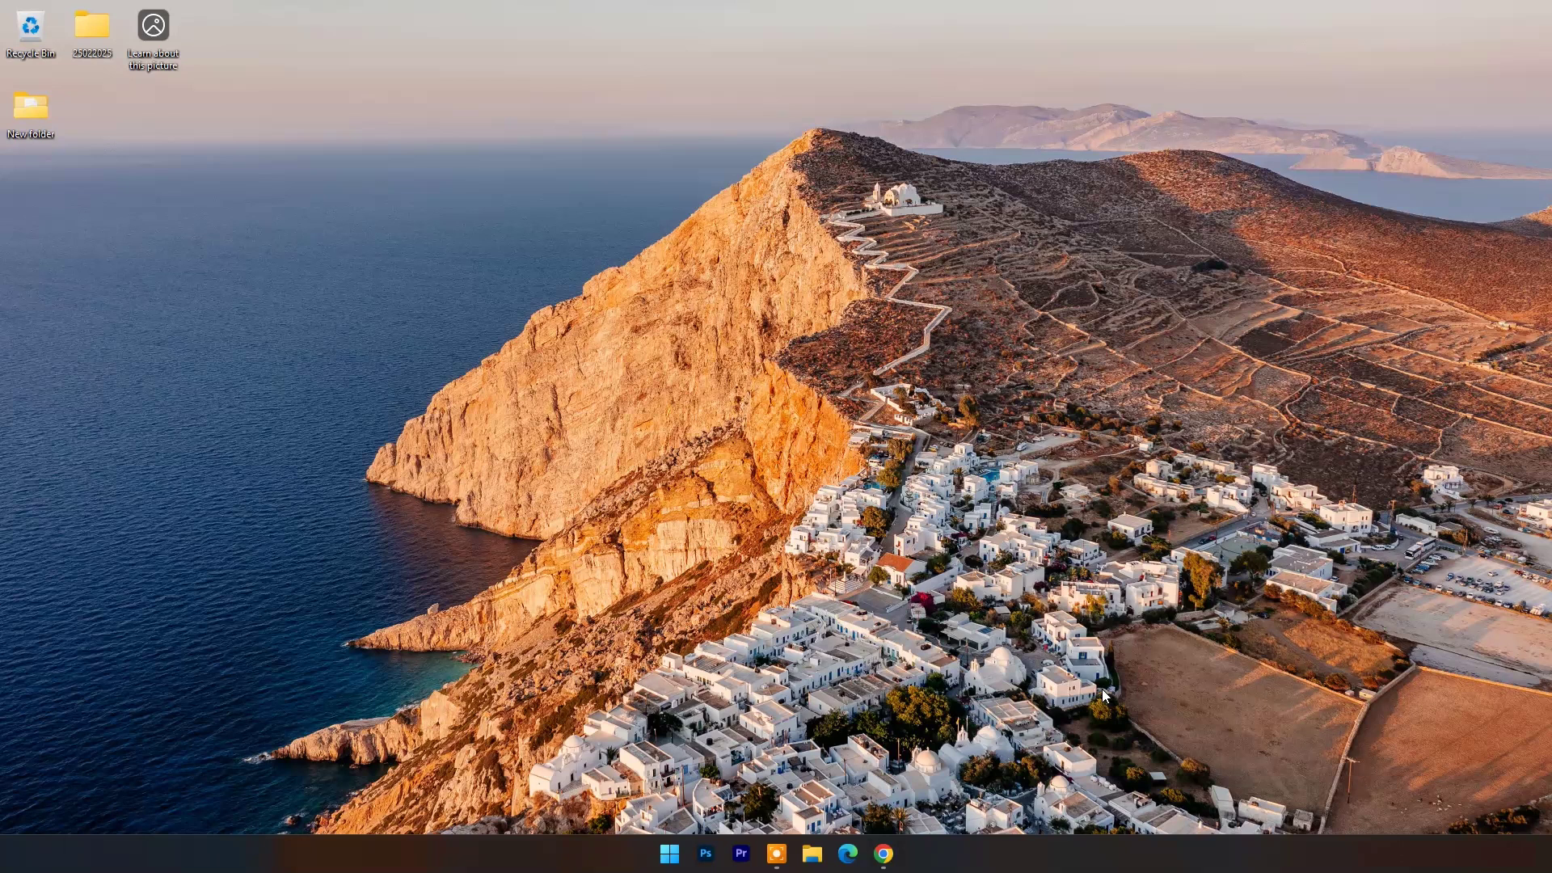
# Preview the Upscaler, Sharpener, Old Video Restorer and Colorizer demos on the 4DDiG page
pyautogui.click(883, 854)
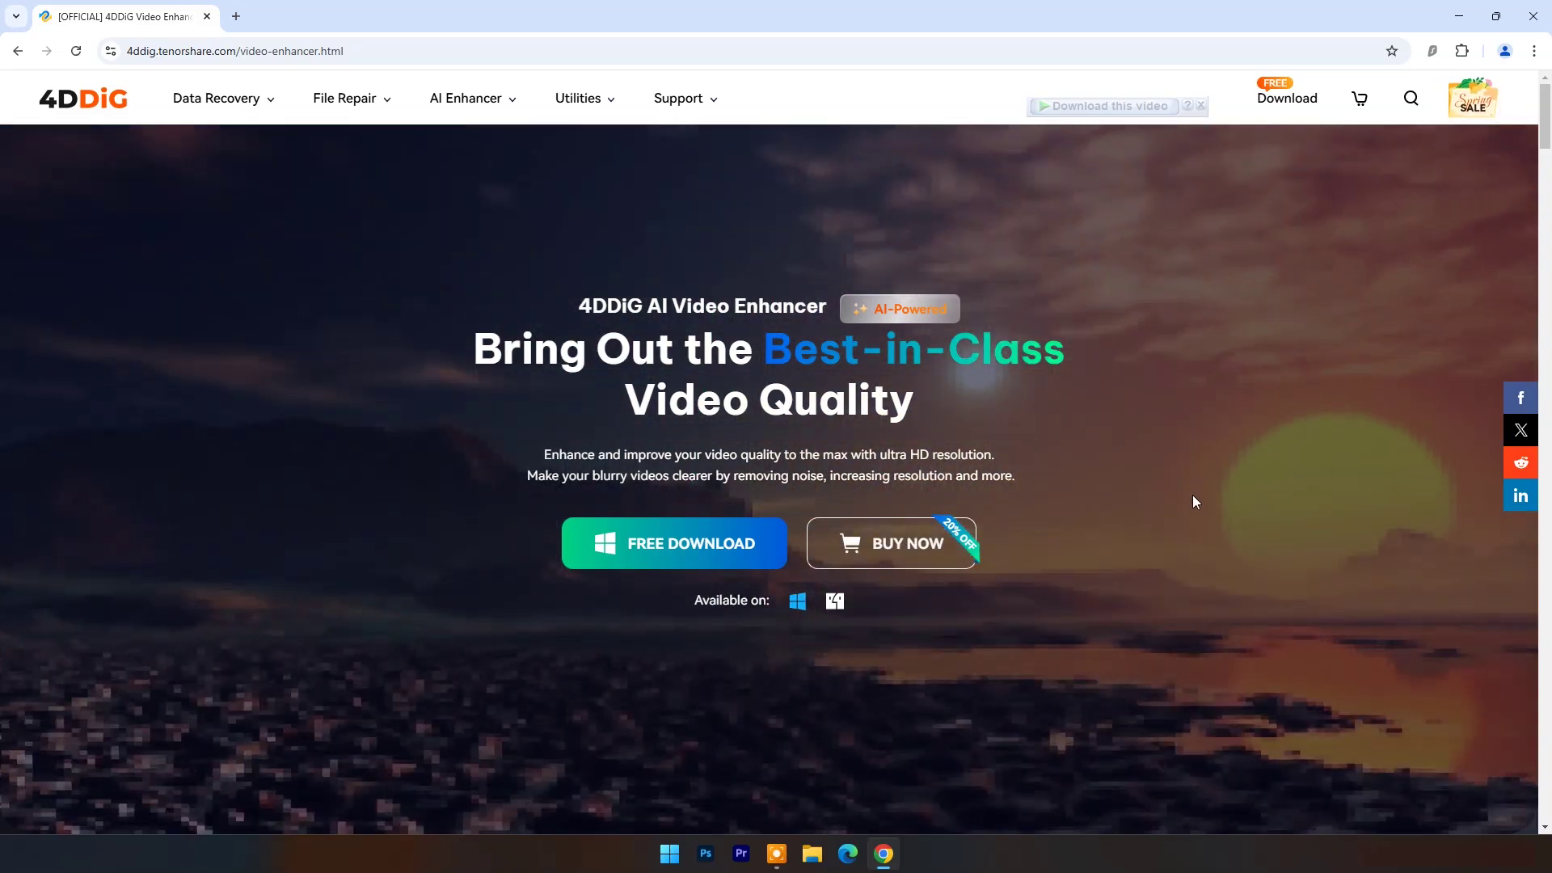
pyautogui.scroll(-2, 1192, 501)
pyautogui.scroll(-3, 1191, 500)
pyautogui.scroll(-1, 1191, 502)
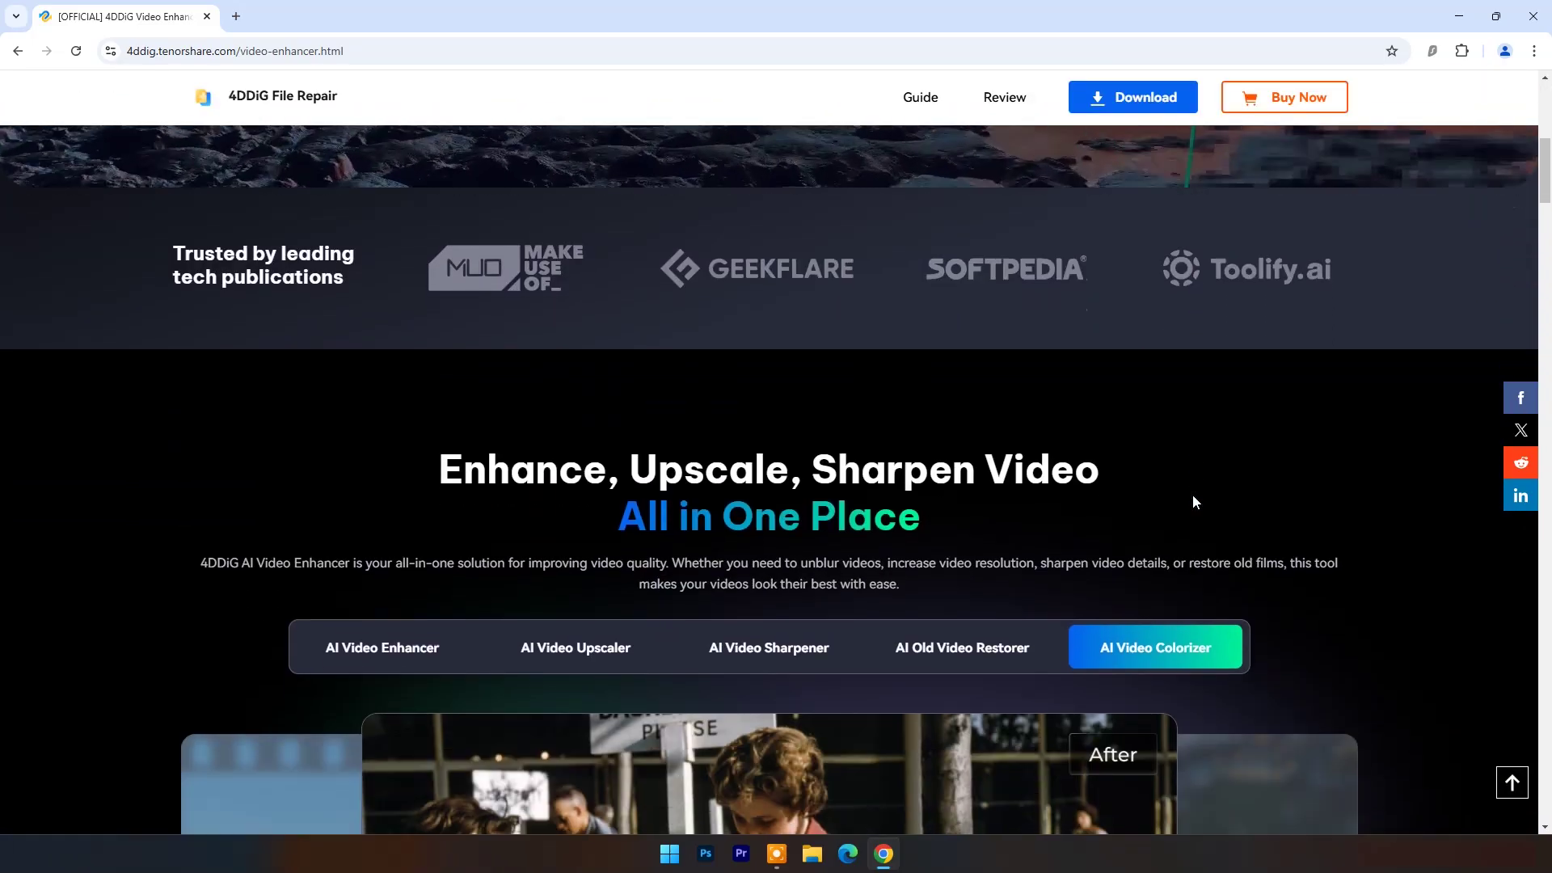
pyautogui.scroll(-1, 1192, 501)
pyautogui.scroll(-1, 1192, 501)
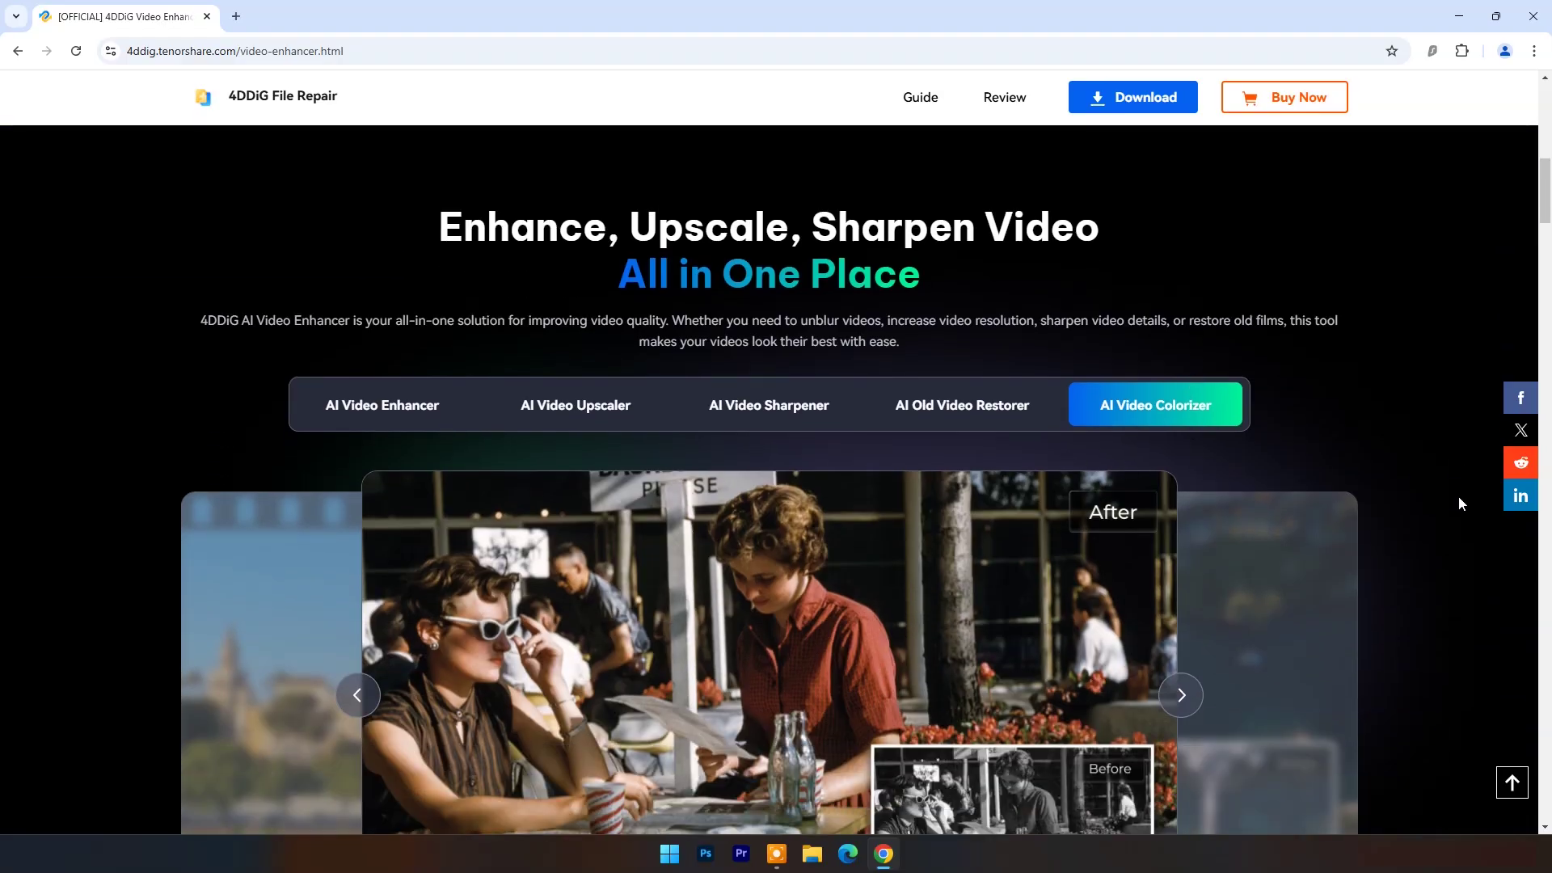
pyautogui.scroll(-1, 506, 350)
pyautogui.click(540, 327)
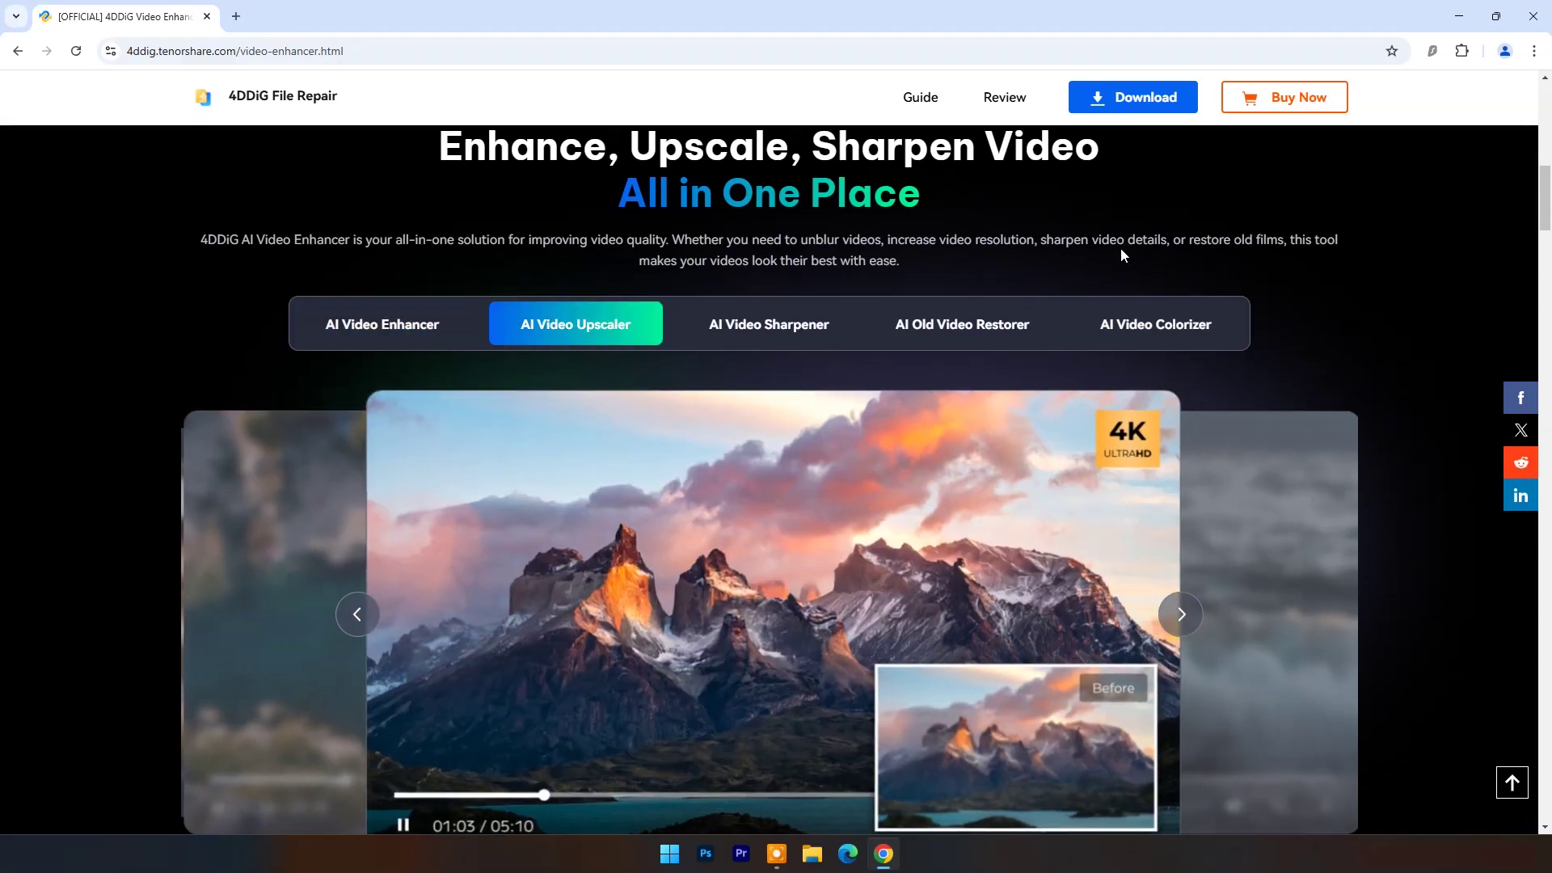
pyautogui.click(357, 614)
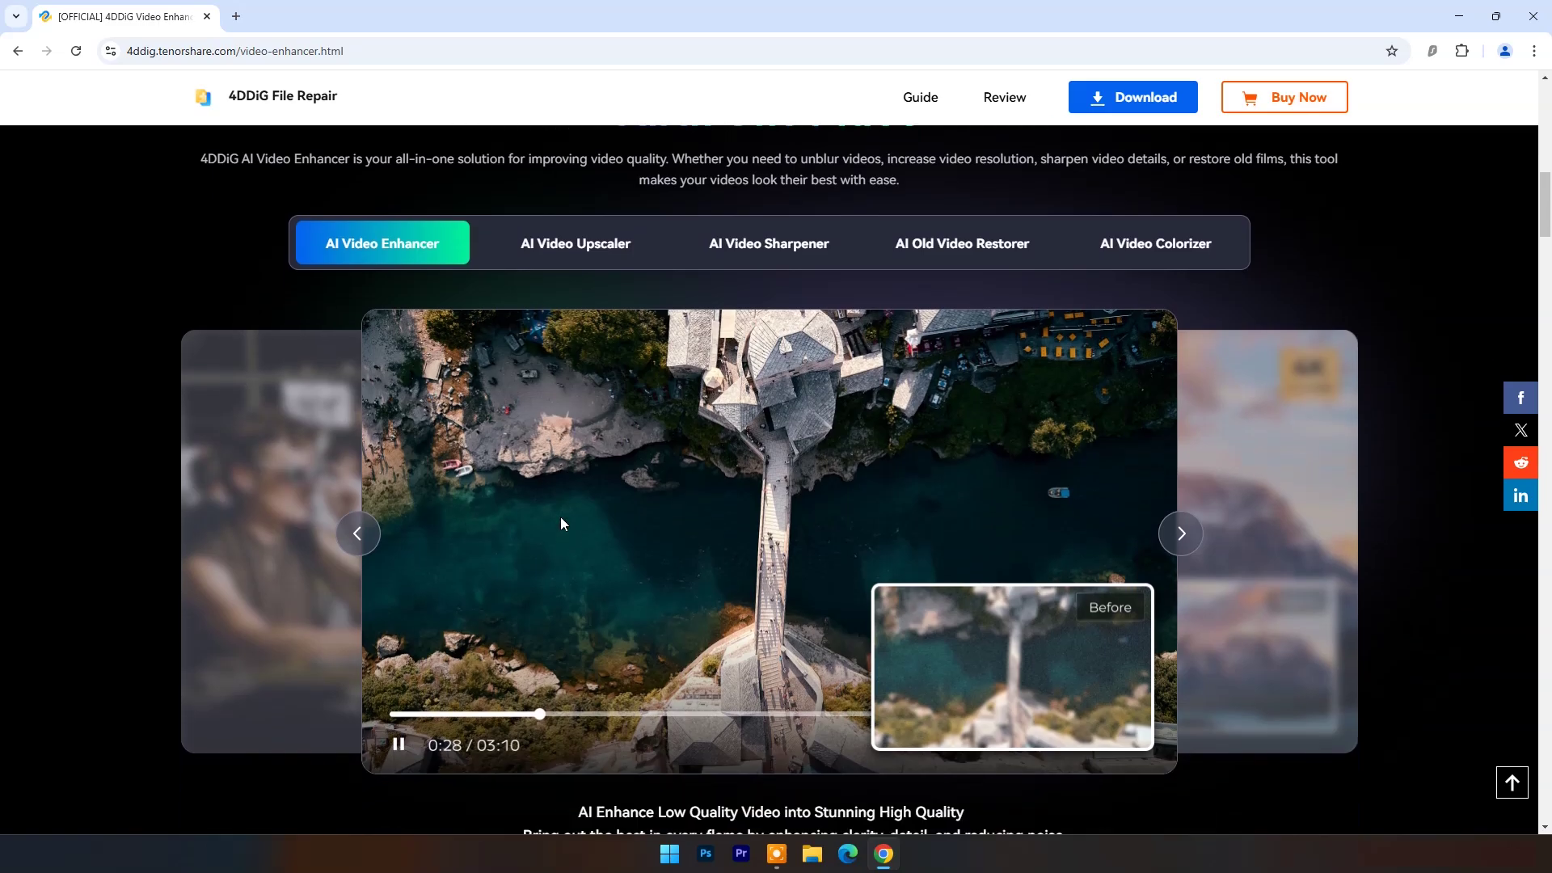
pyautogui.scroll(-1, 561, 517)
pyautogui.click(539, 246)
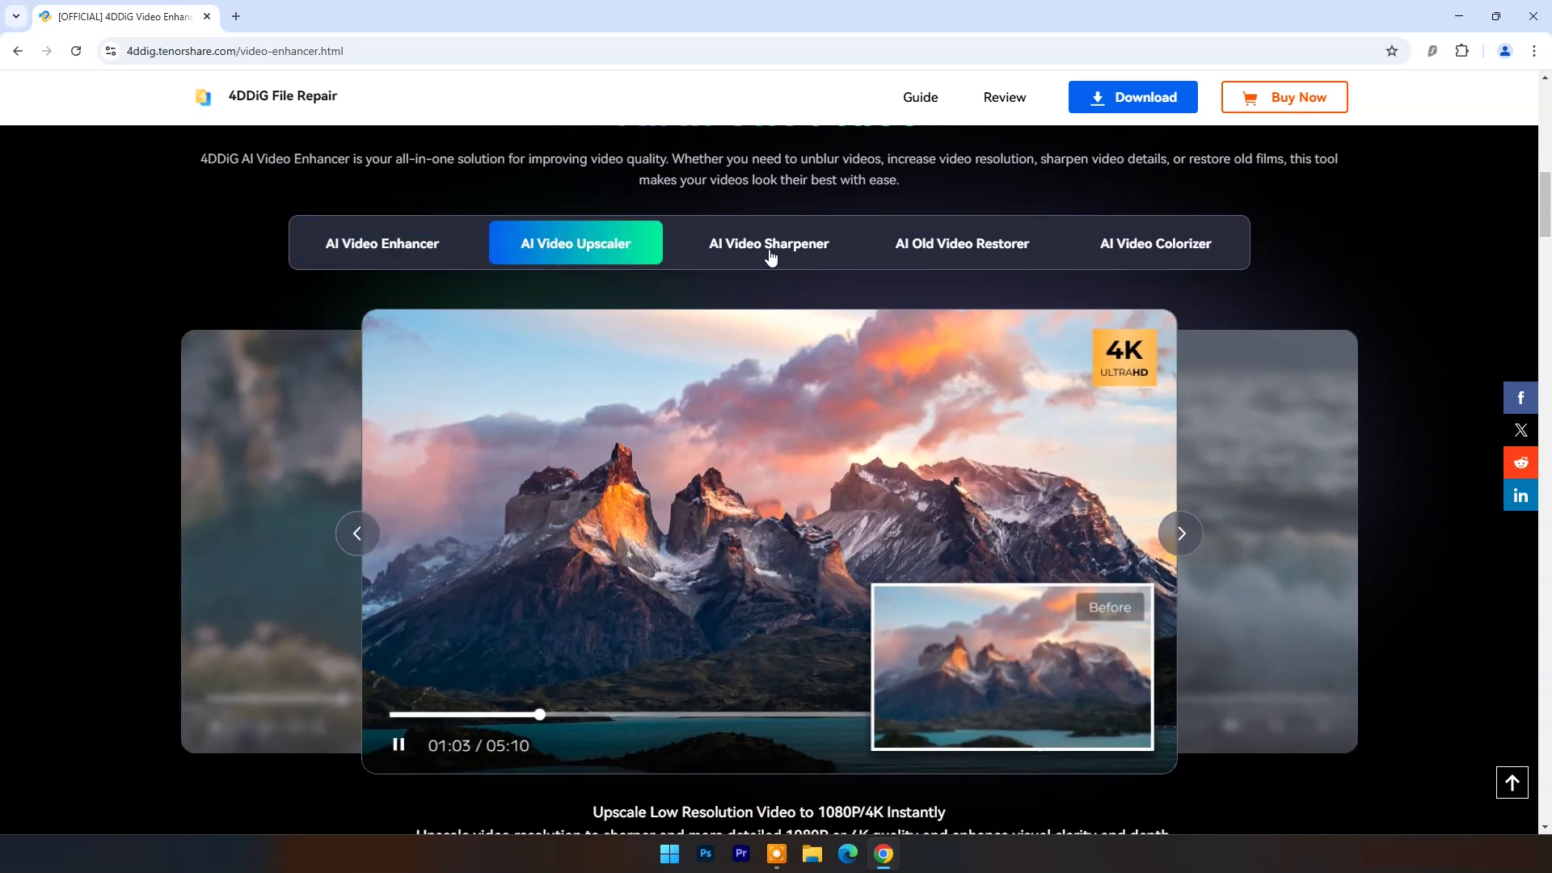
pyautogui.click(769, 248)
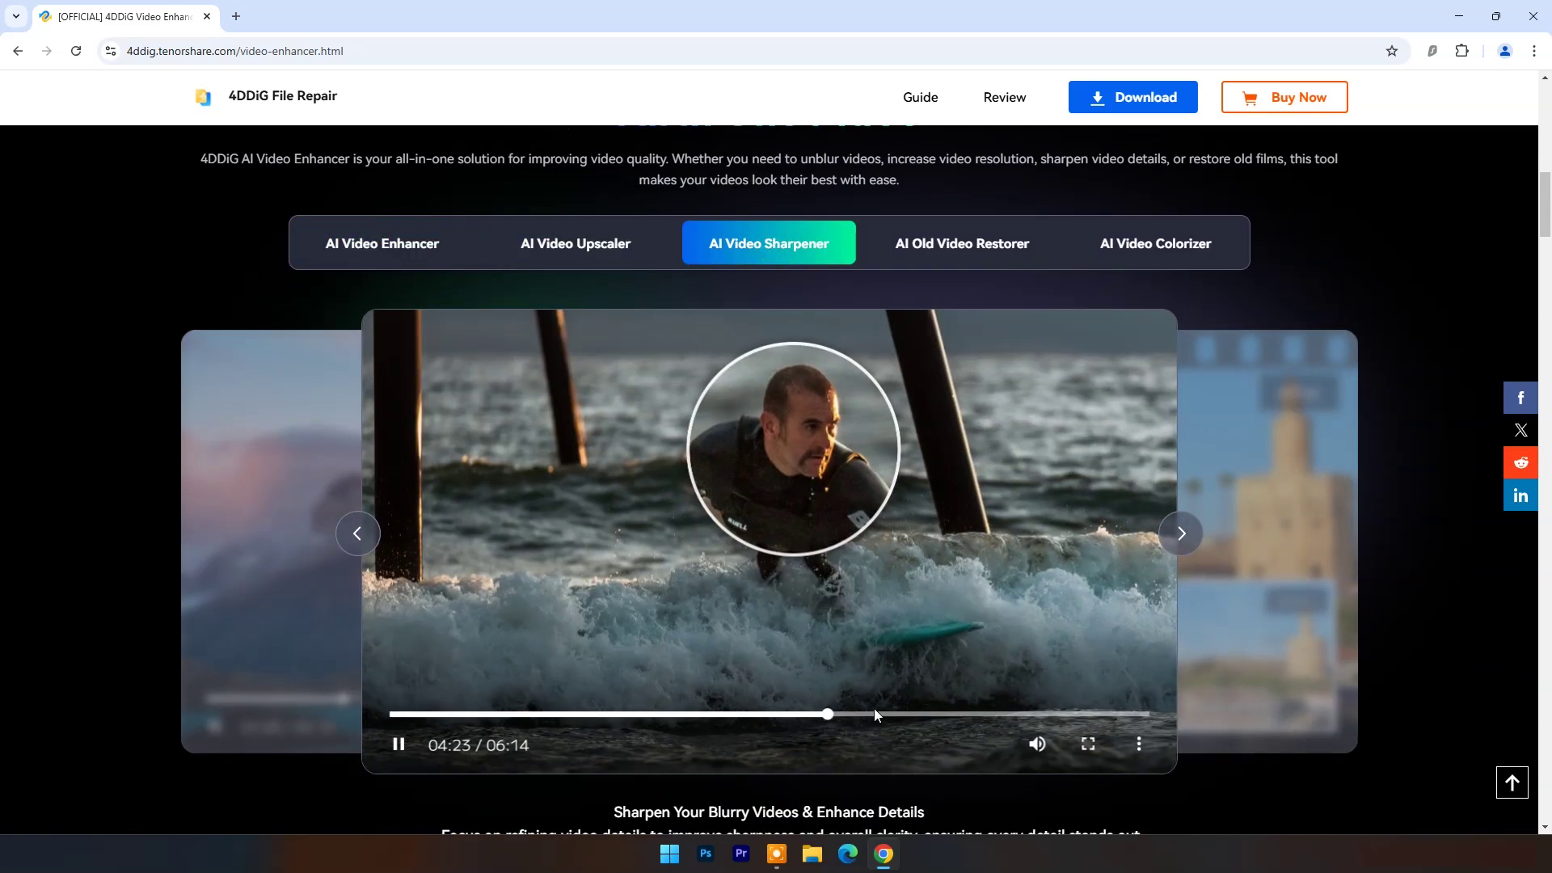
pyautogui.click(934, 257)
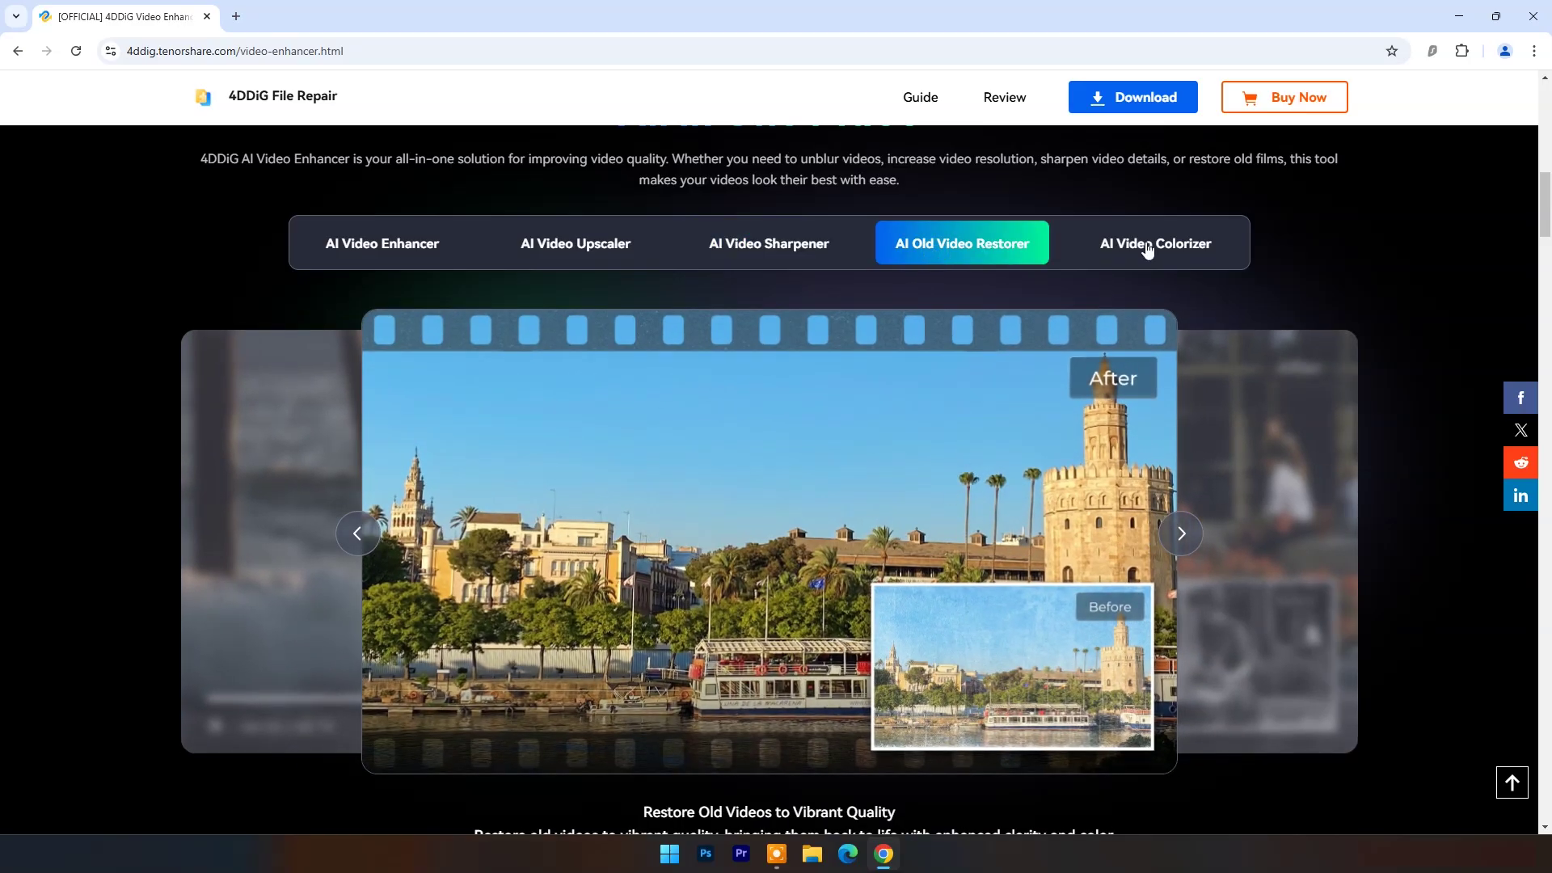
pyautogui.click(1146, 249)
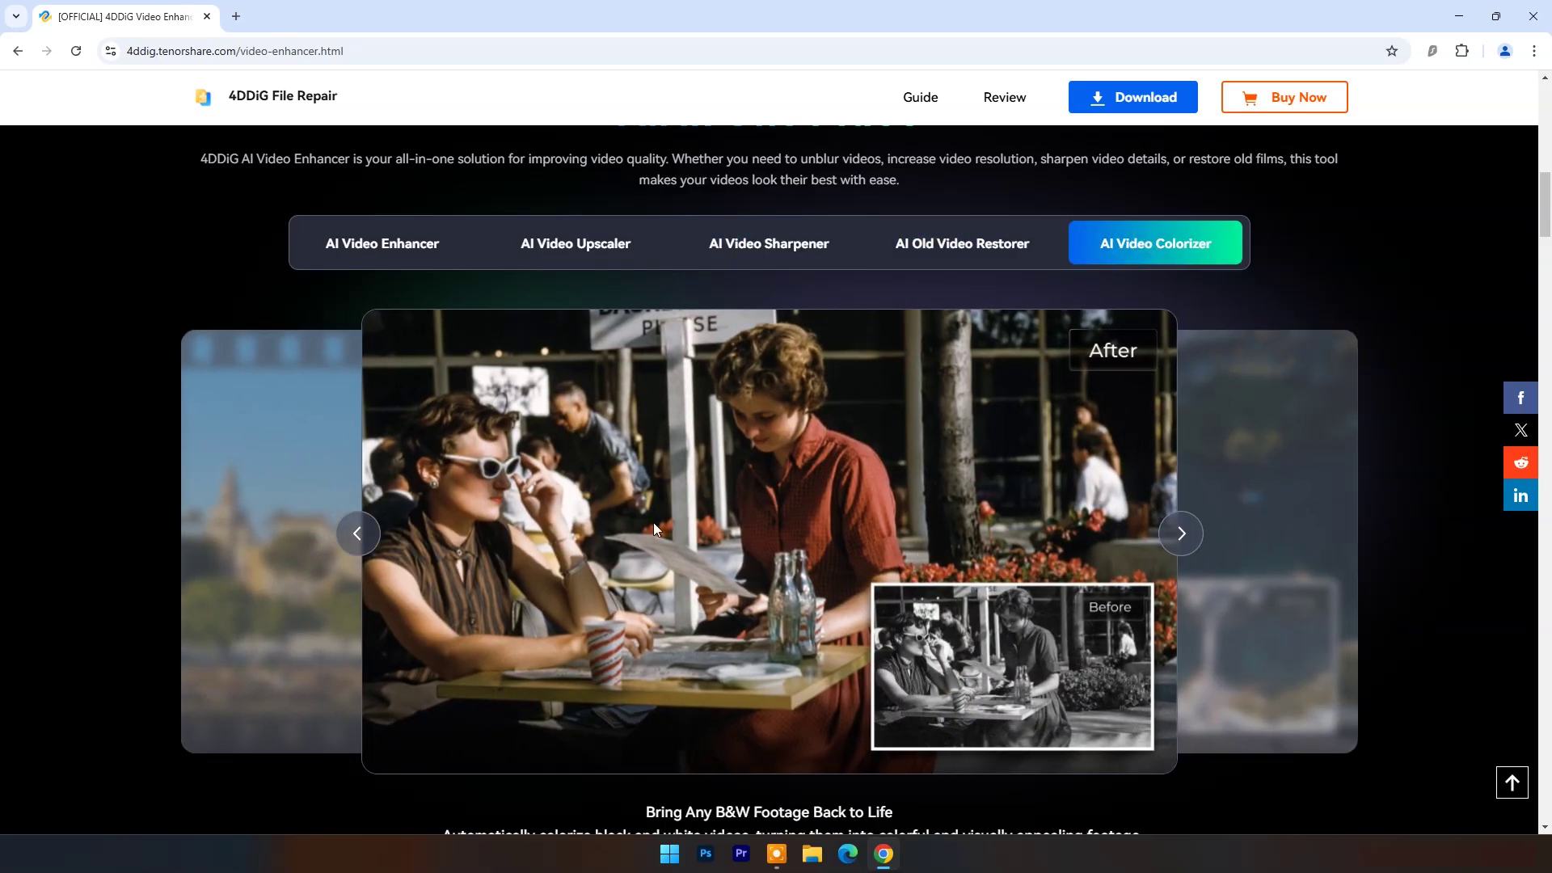
pyautogui.scroll(-2, 757, 492)
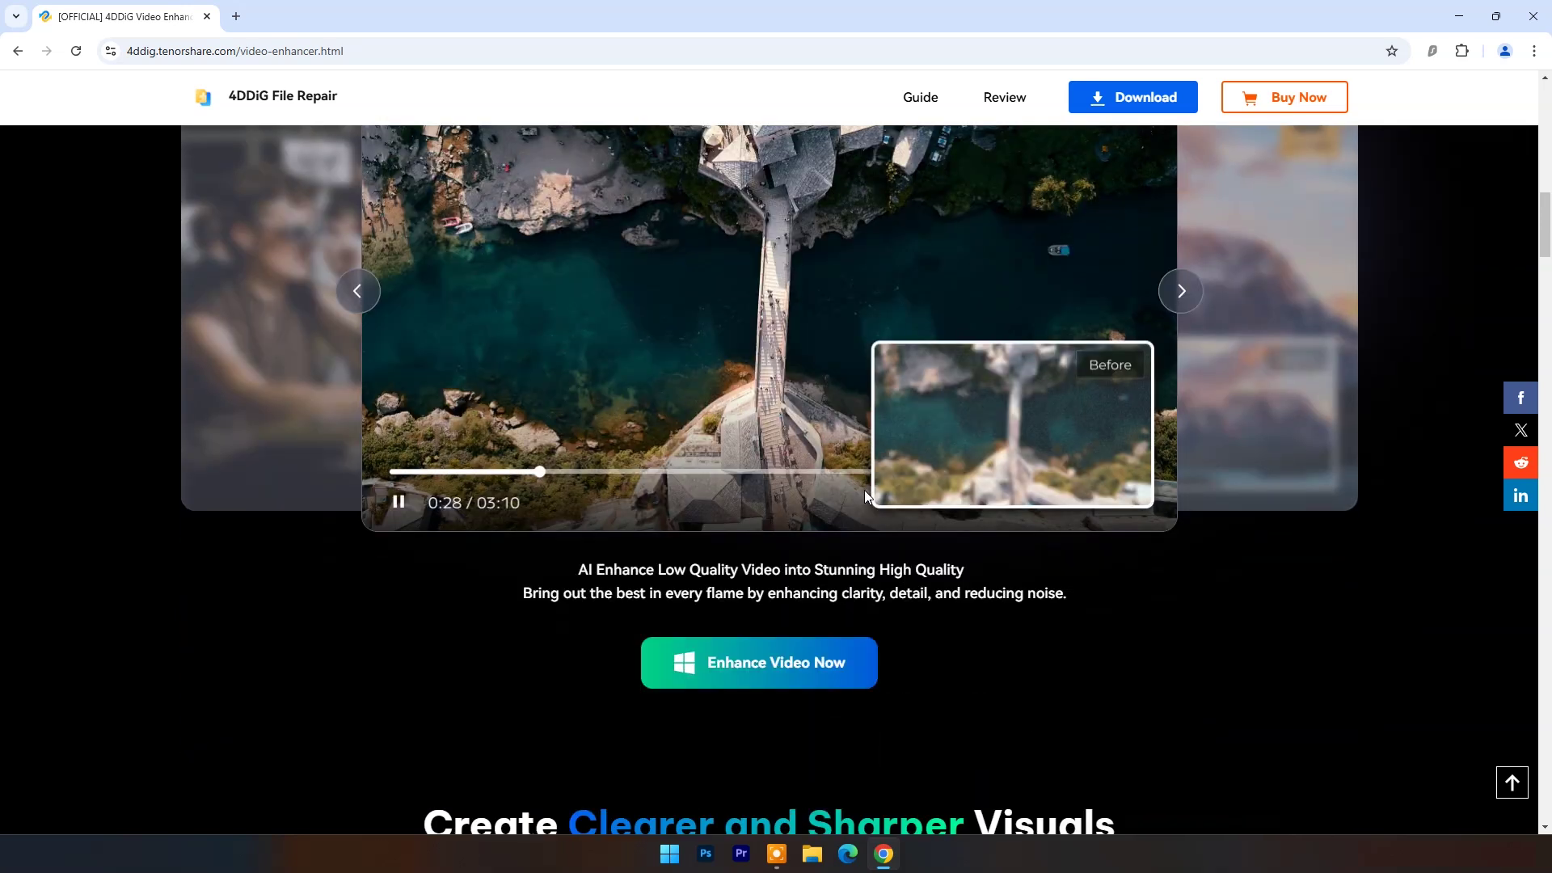
pyautogui.scroll(-3, 865, 490)
pyautogui.scroll(-3, 1093, 366)
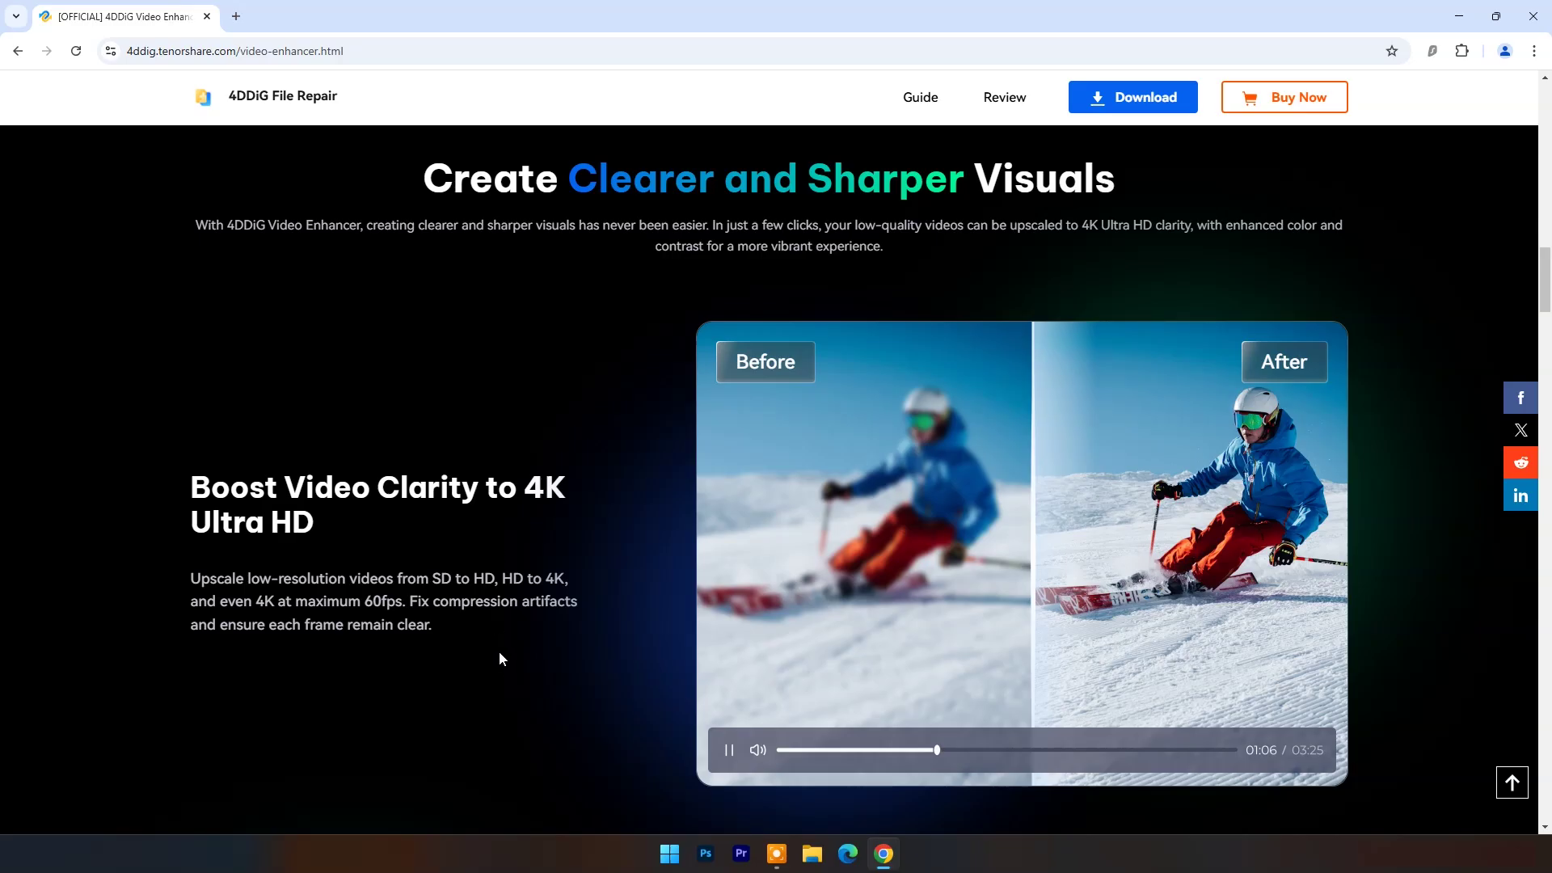
pyautogui.scroll(-4, 500, 657)
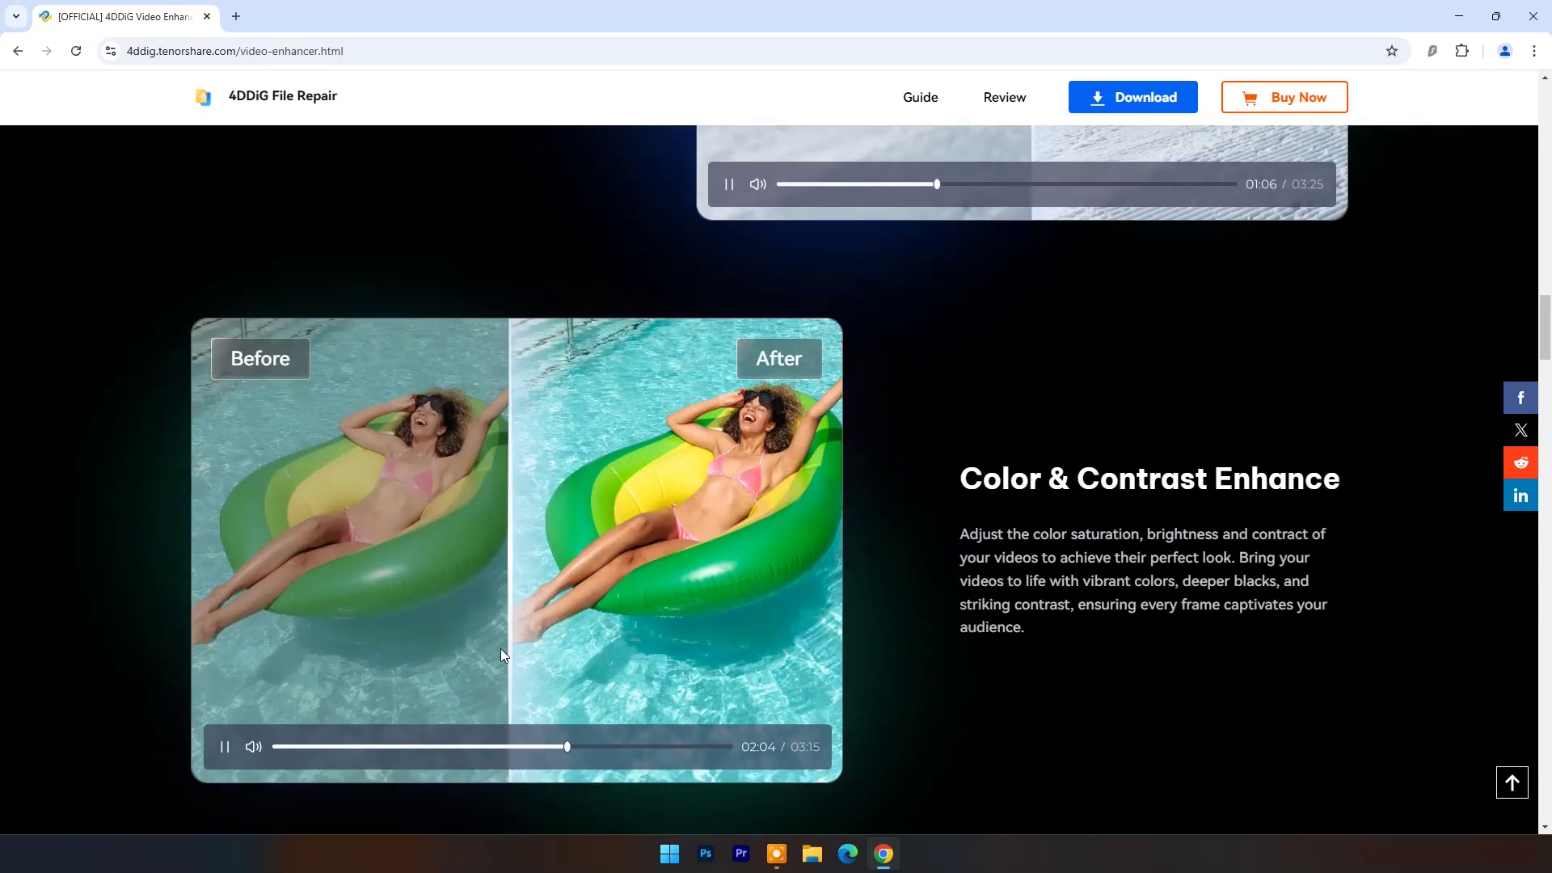
pyautogui.scroll(-1, 501, 657)
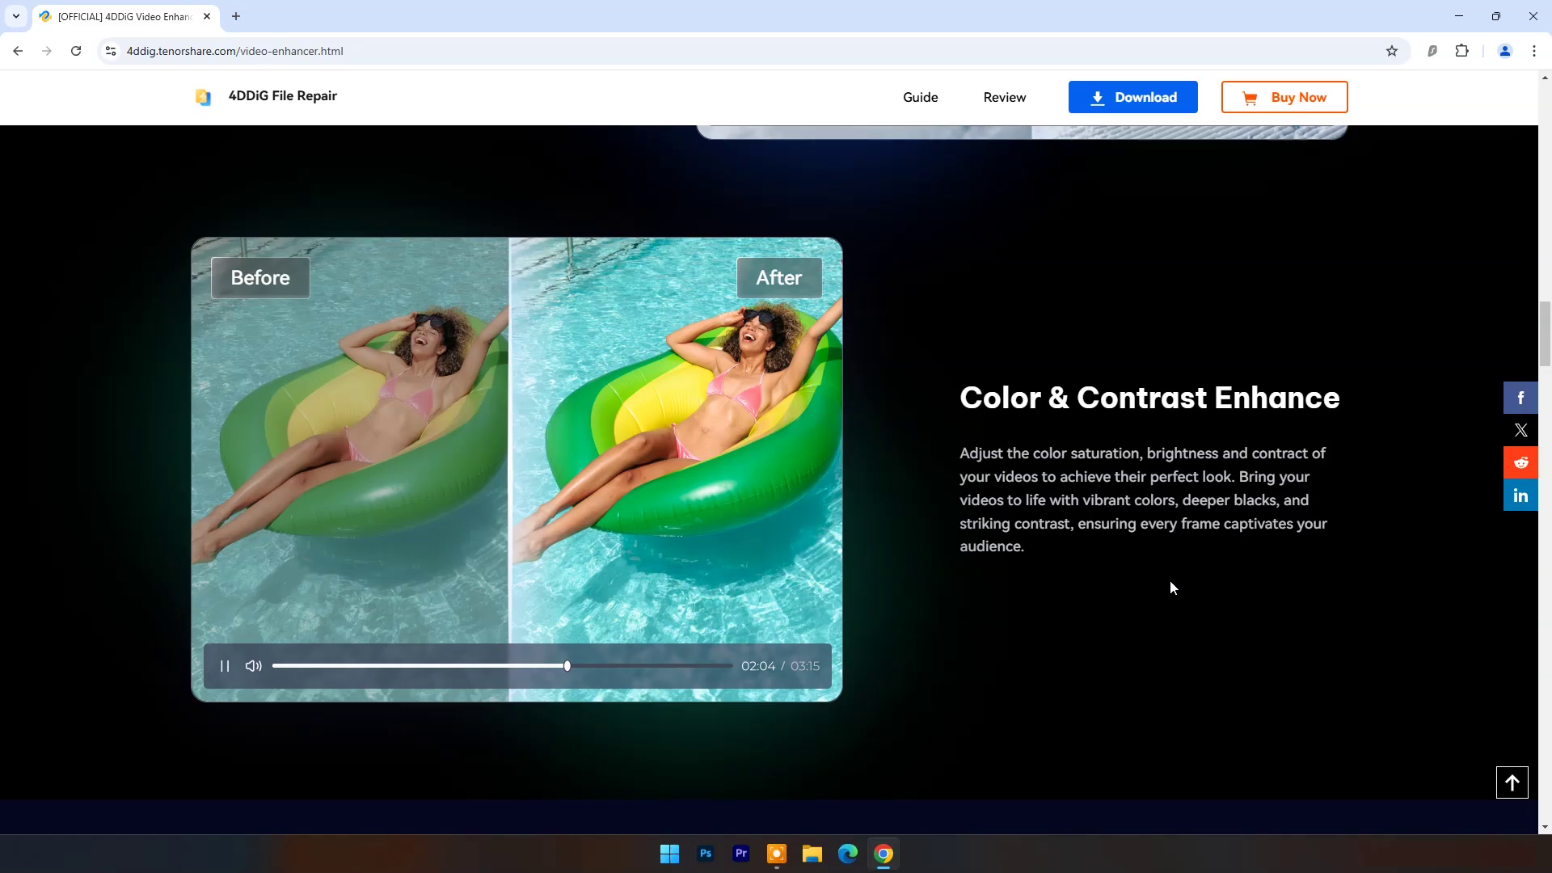
pyautogui.scroll(-4, 1171, 588)
pyautogui.scroll(-3, 1169, 587)
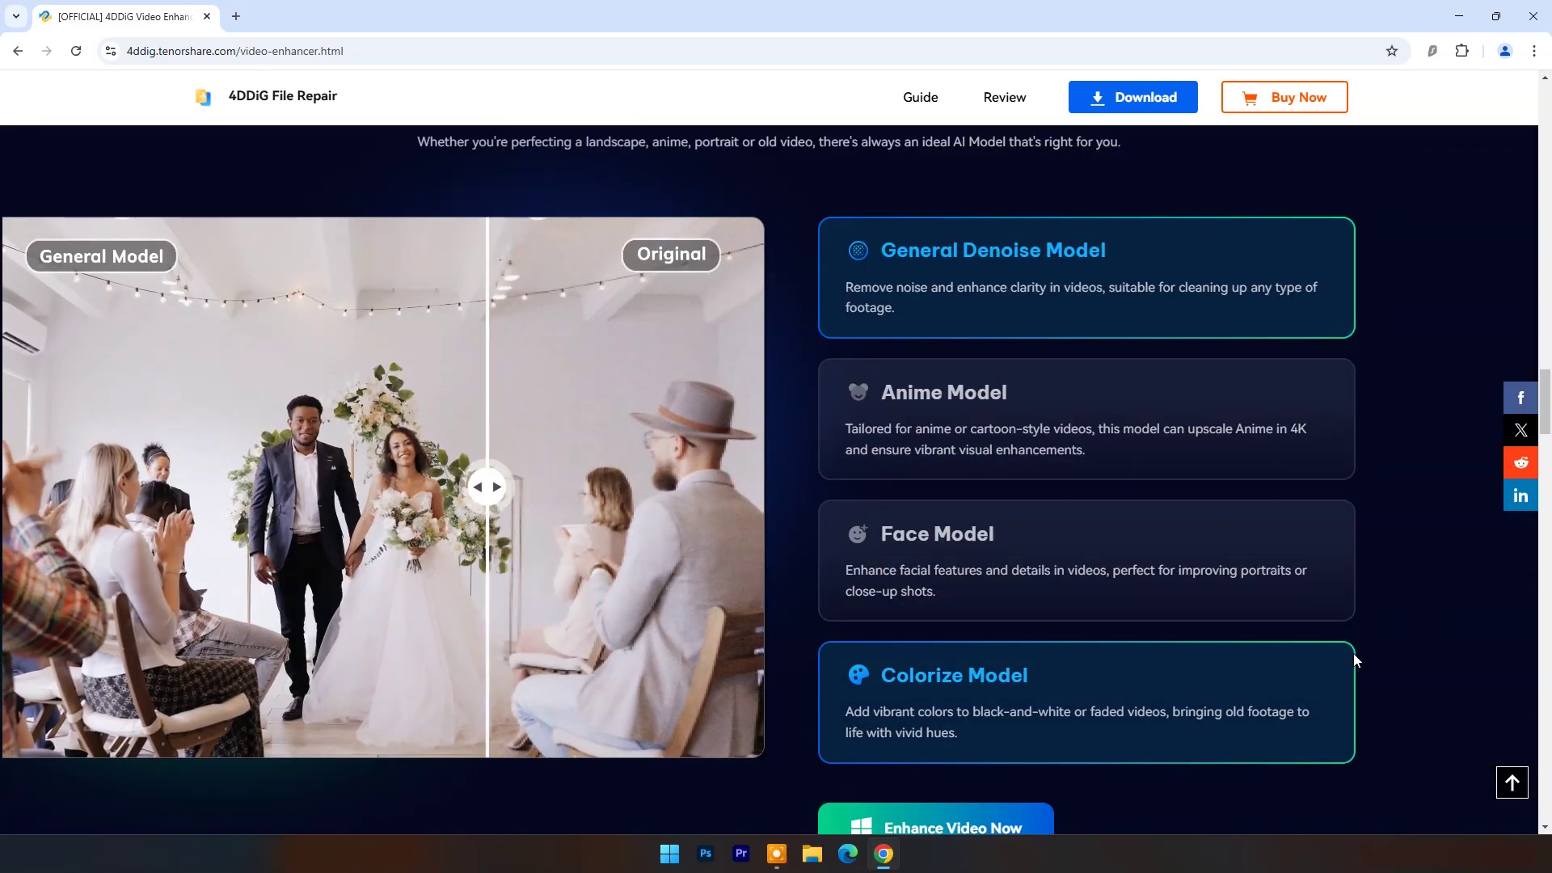
# Switch the AI model preview to the Anime Model card
pyautogui.click(1082, 413)
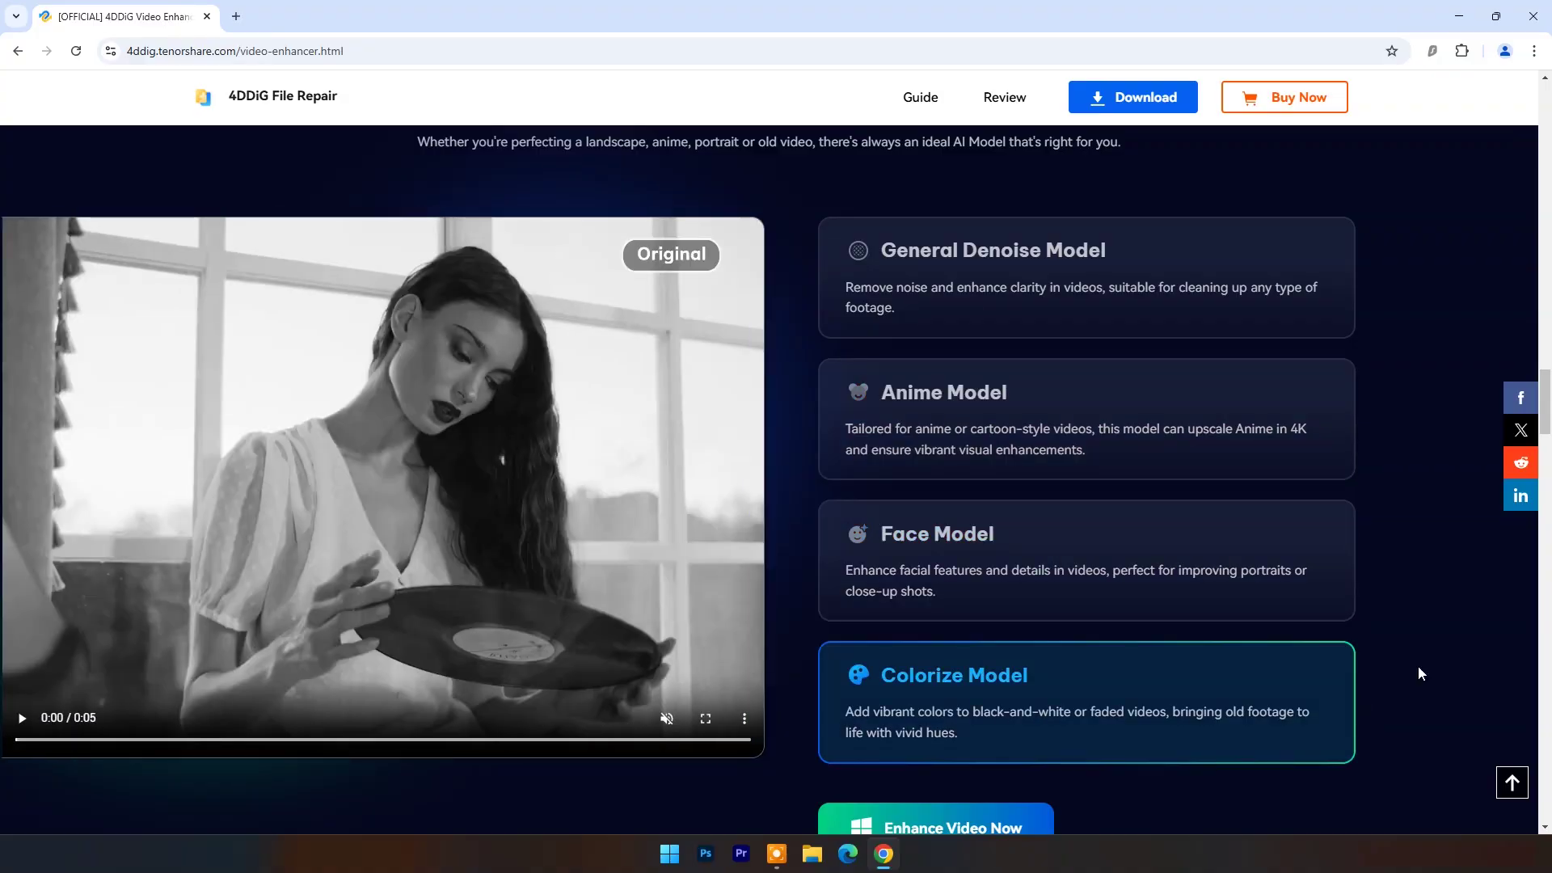
pyautogui.scroll(-1, 1417, 666)
pyautogui.scroll(-4, 1408, 647)
pyautogui.scroll(-2, 1402, 644)
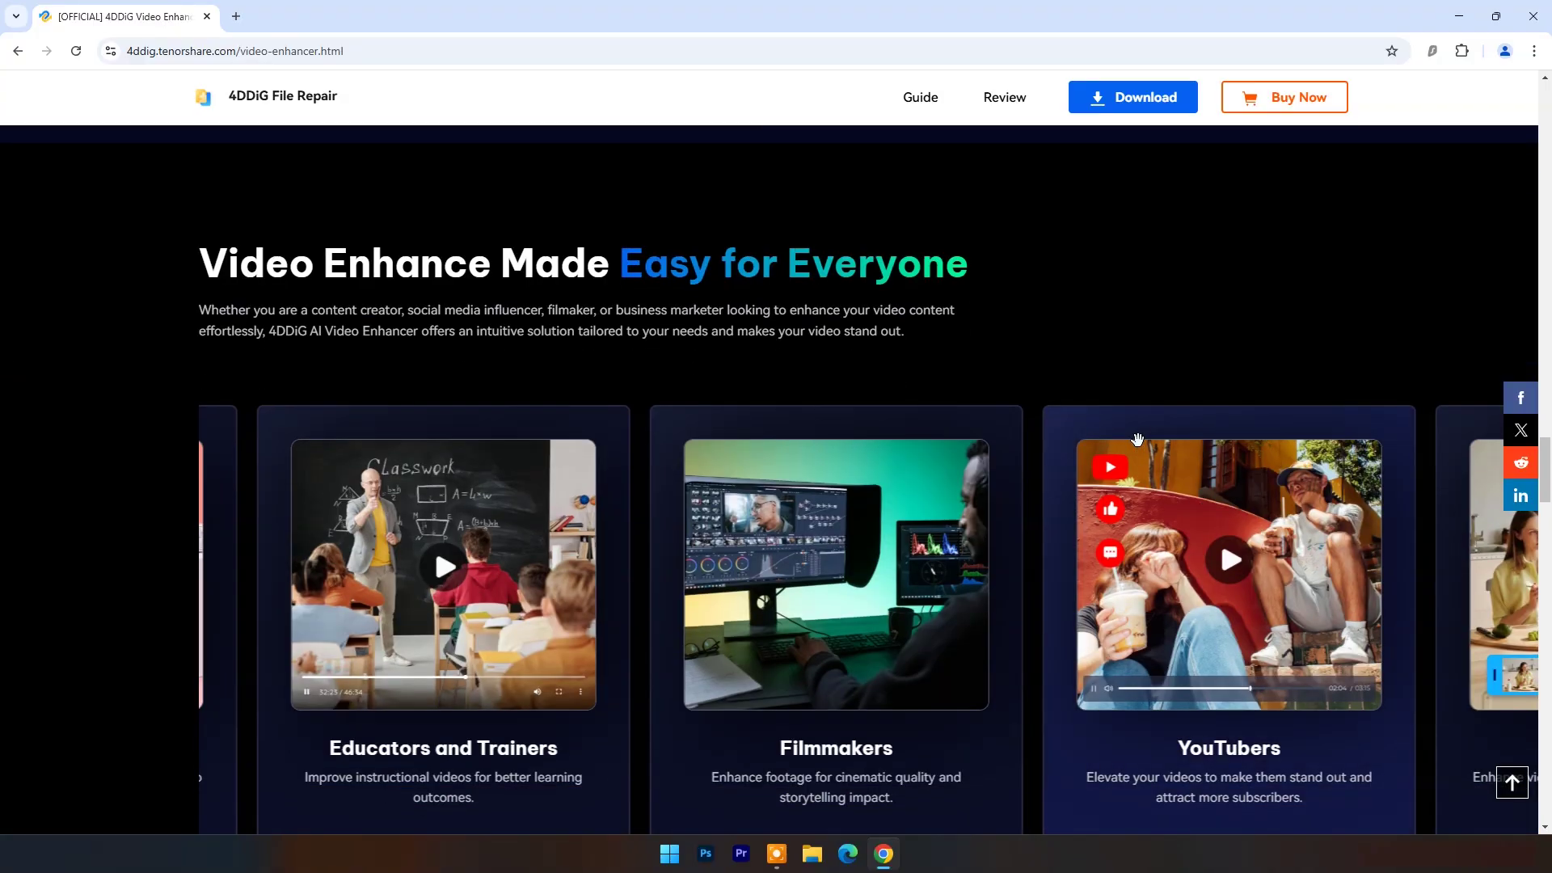
pyautogui.scroll(-1, 1102, 333)
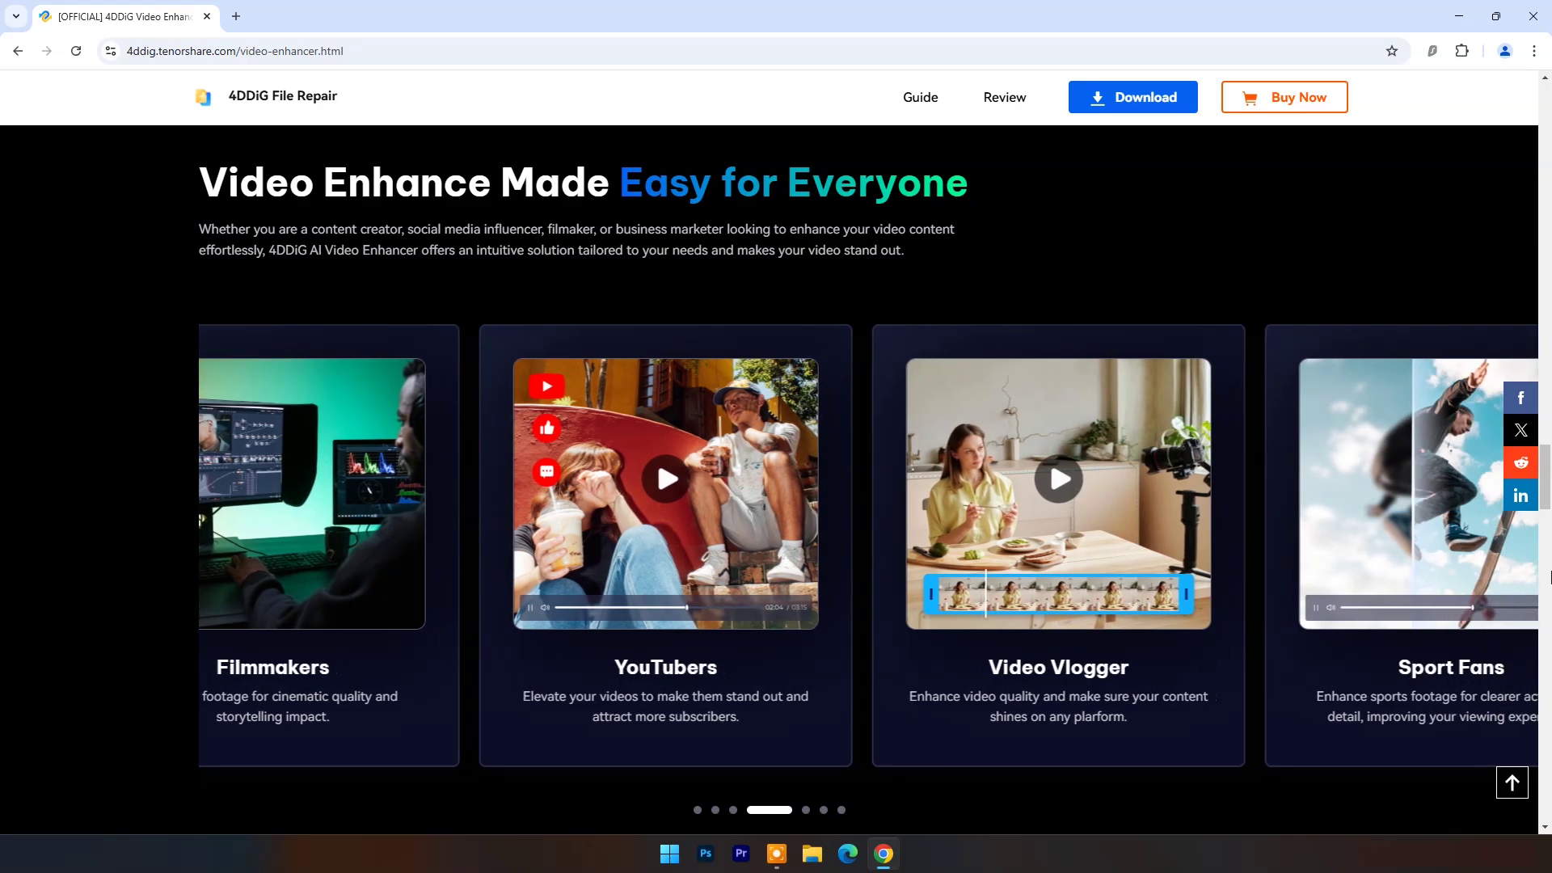
pyautogui.scroll(-1, 1469, 578)
pyautogui.scroll(-5, 1471, 578)
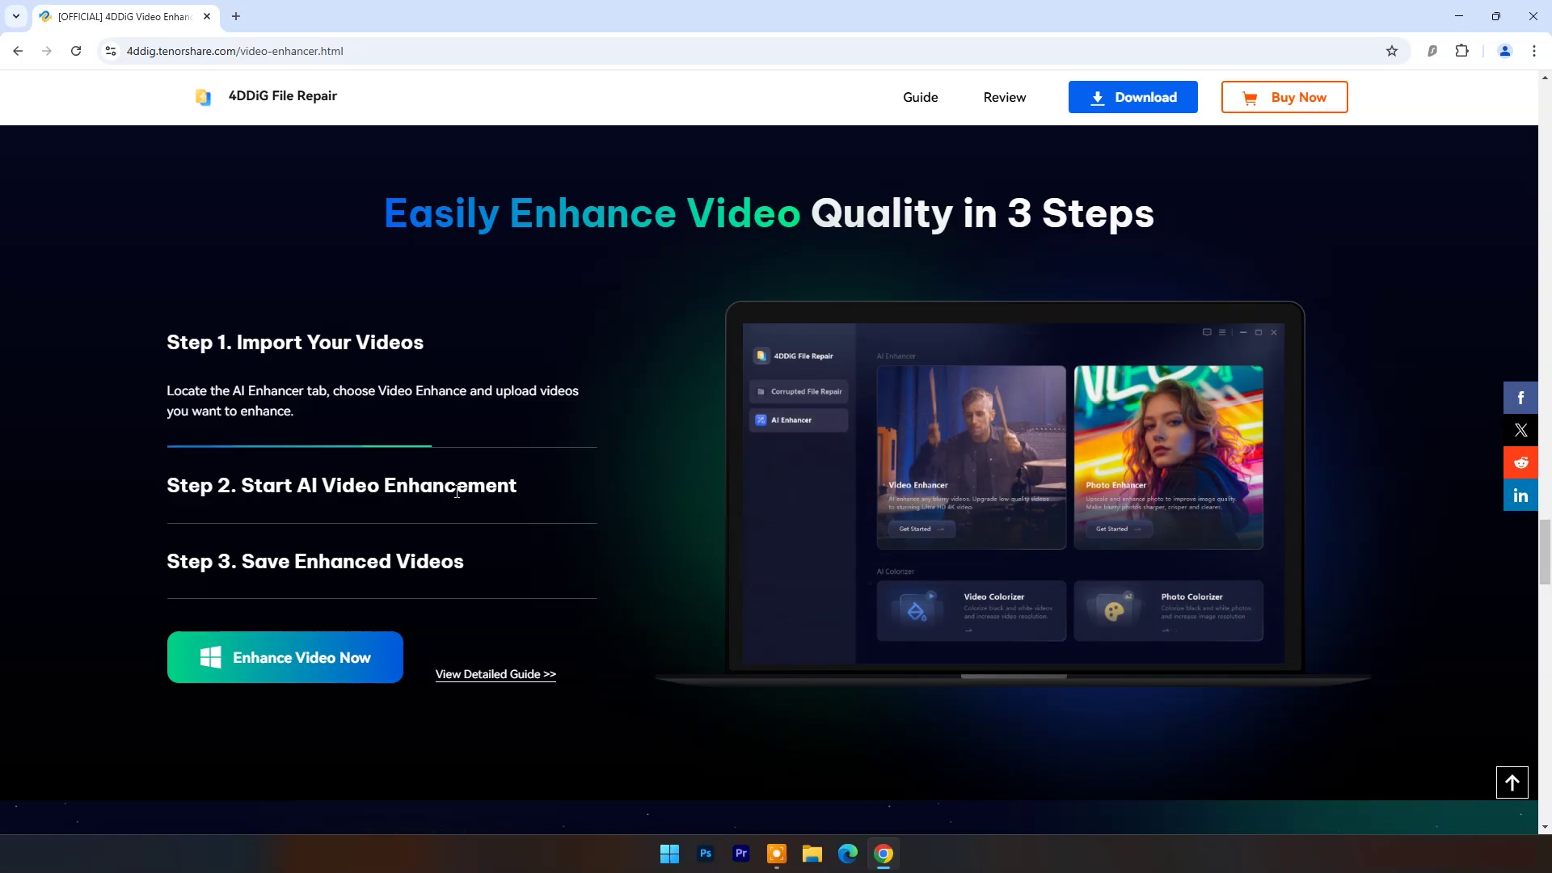
# Download the 4DDiG File Repair installer from the enhancer page
pyautogui.click(329, 670)
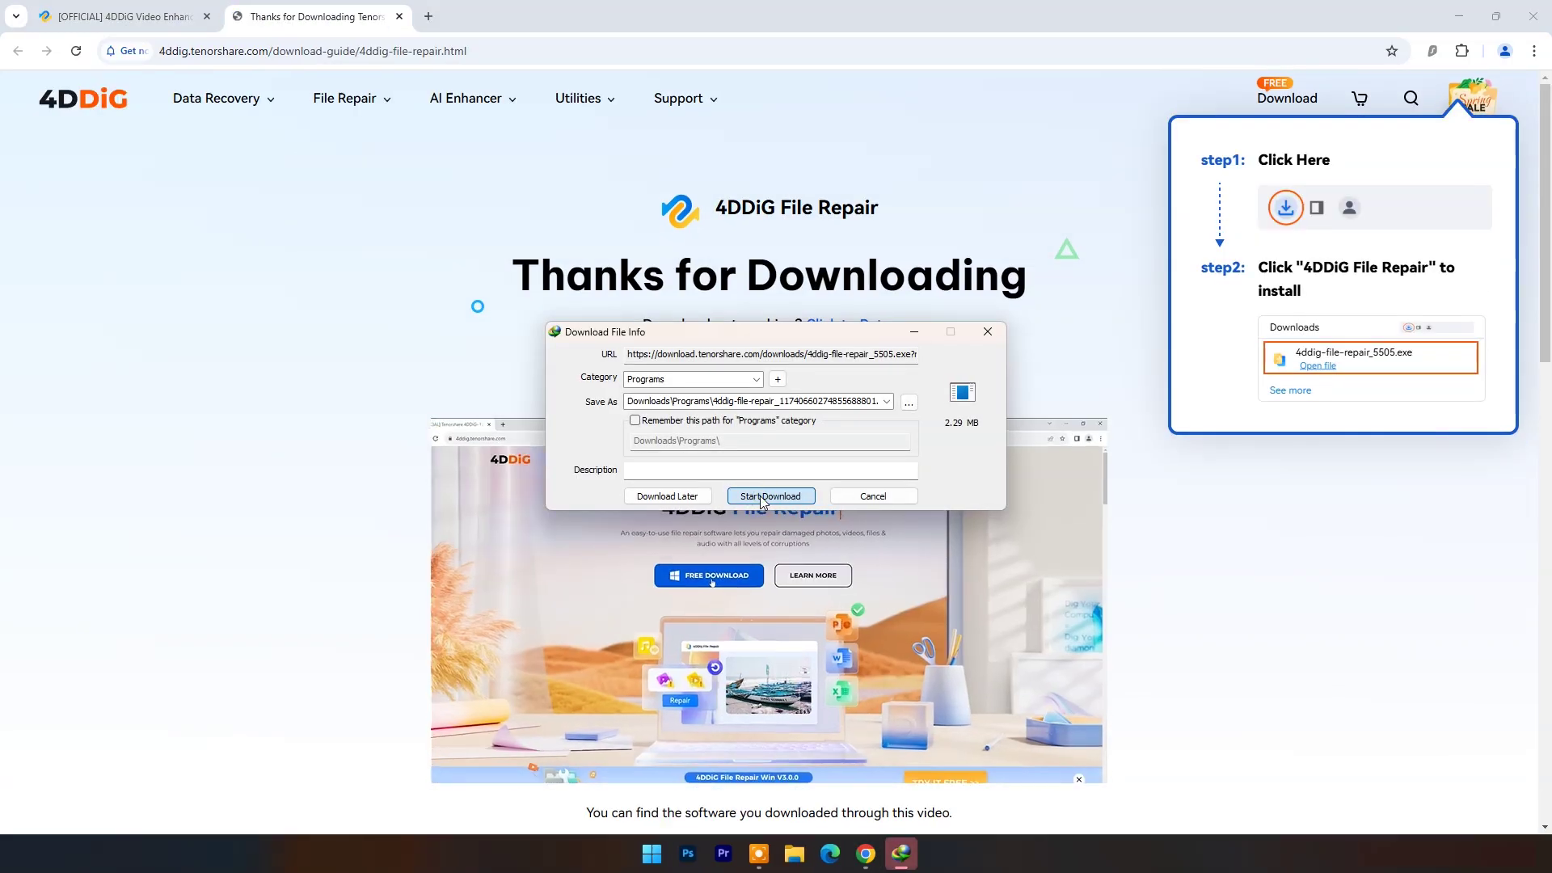
pyautogui.click(761, 502)
pyautogui.click(641, 485)
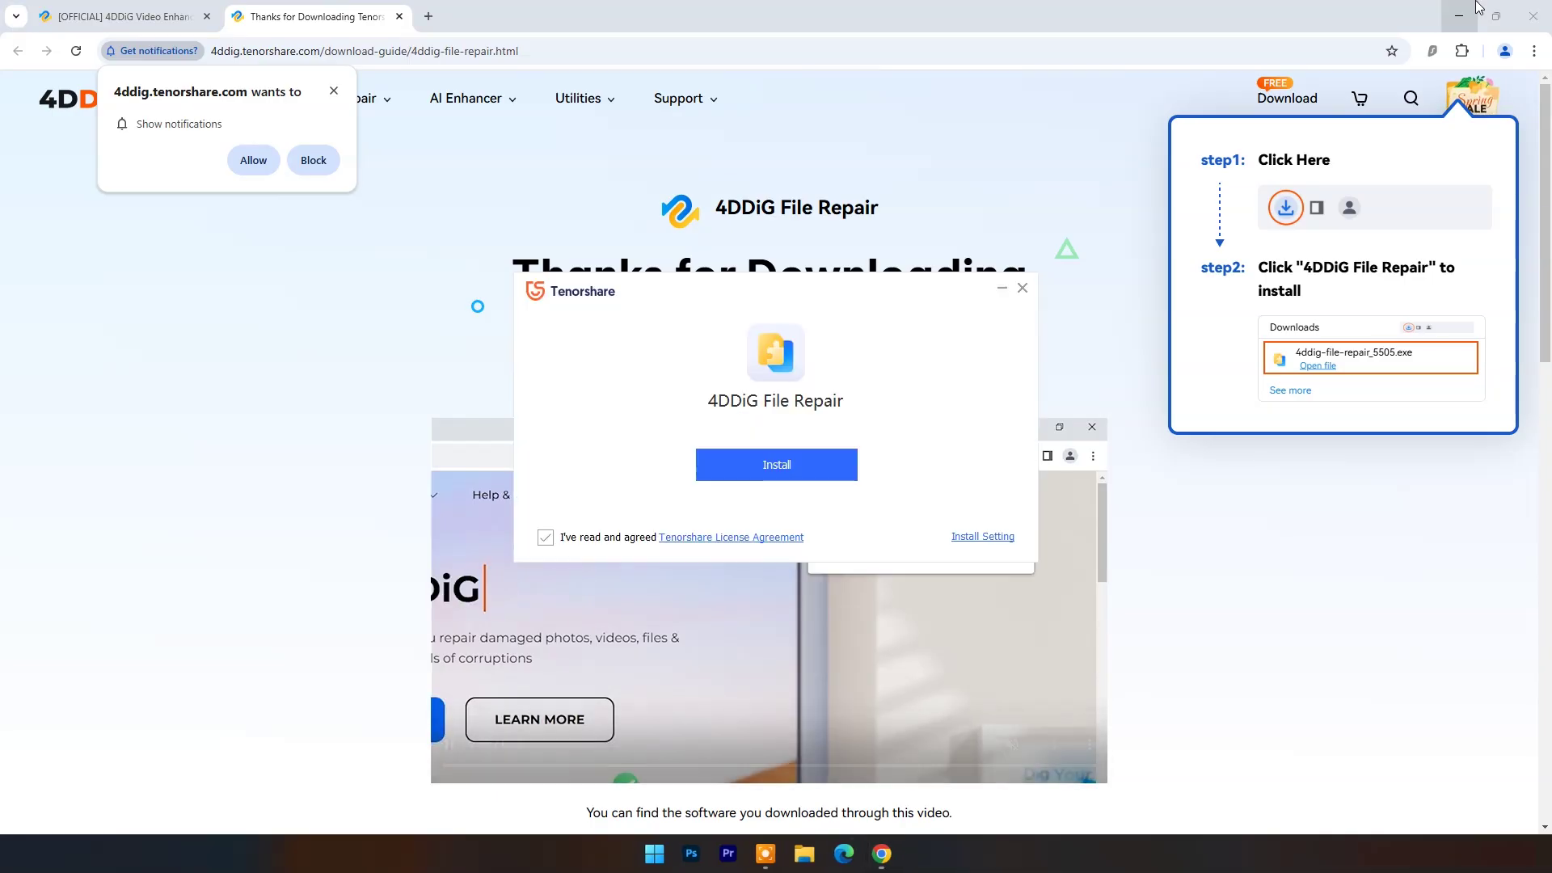
# Install 4DDiG File Repair and launch it when installation finishes
pyautogui.click(1470, 12)
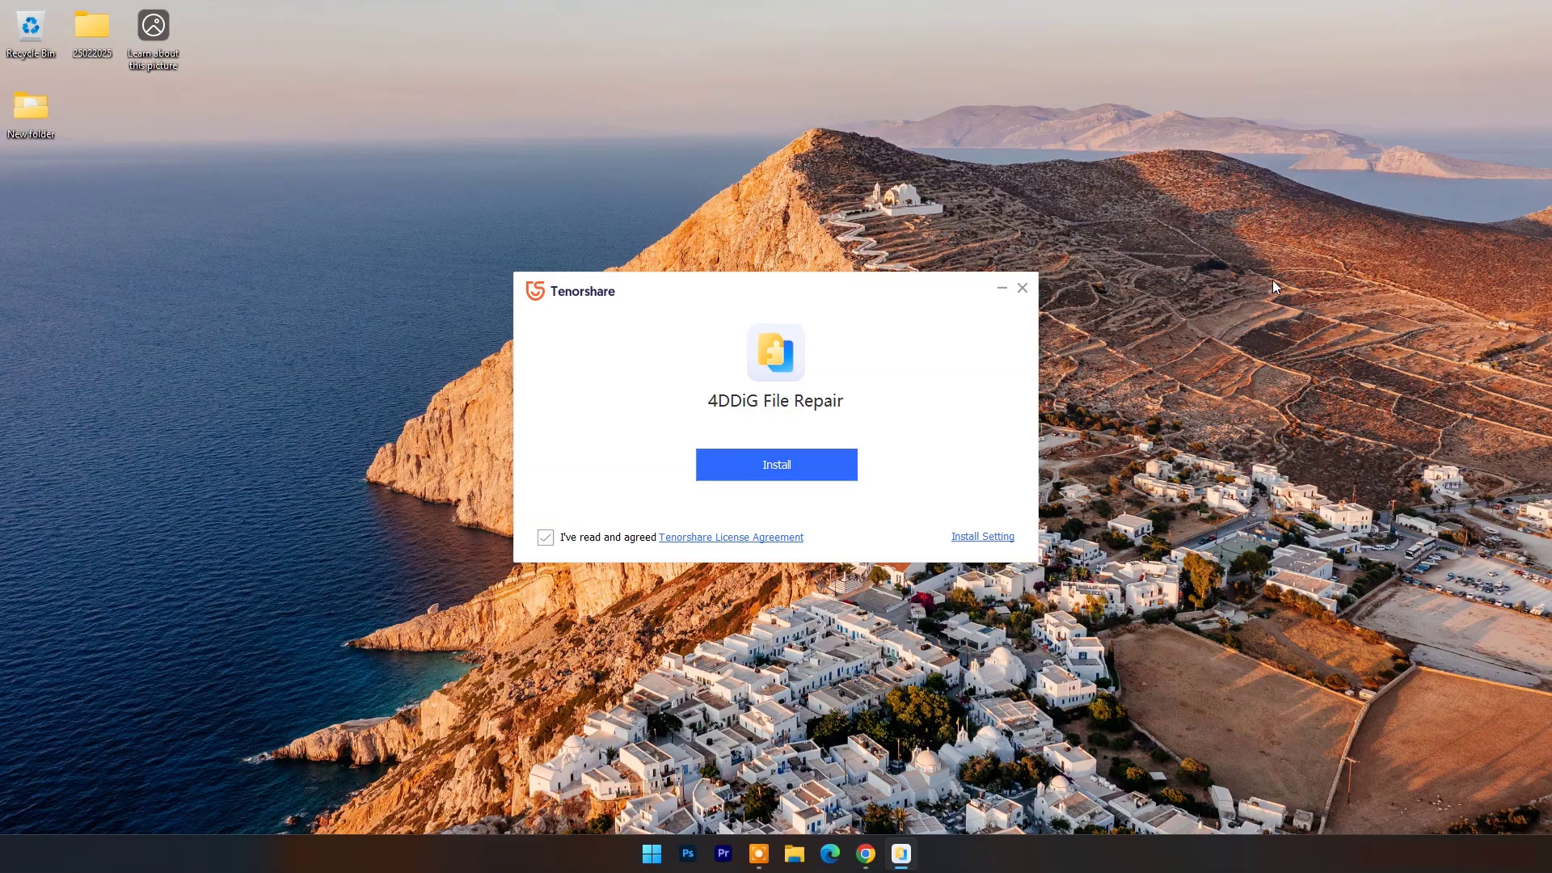
pyautogui.click(783, 473)
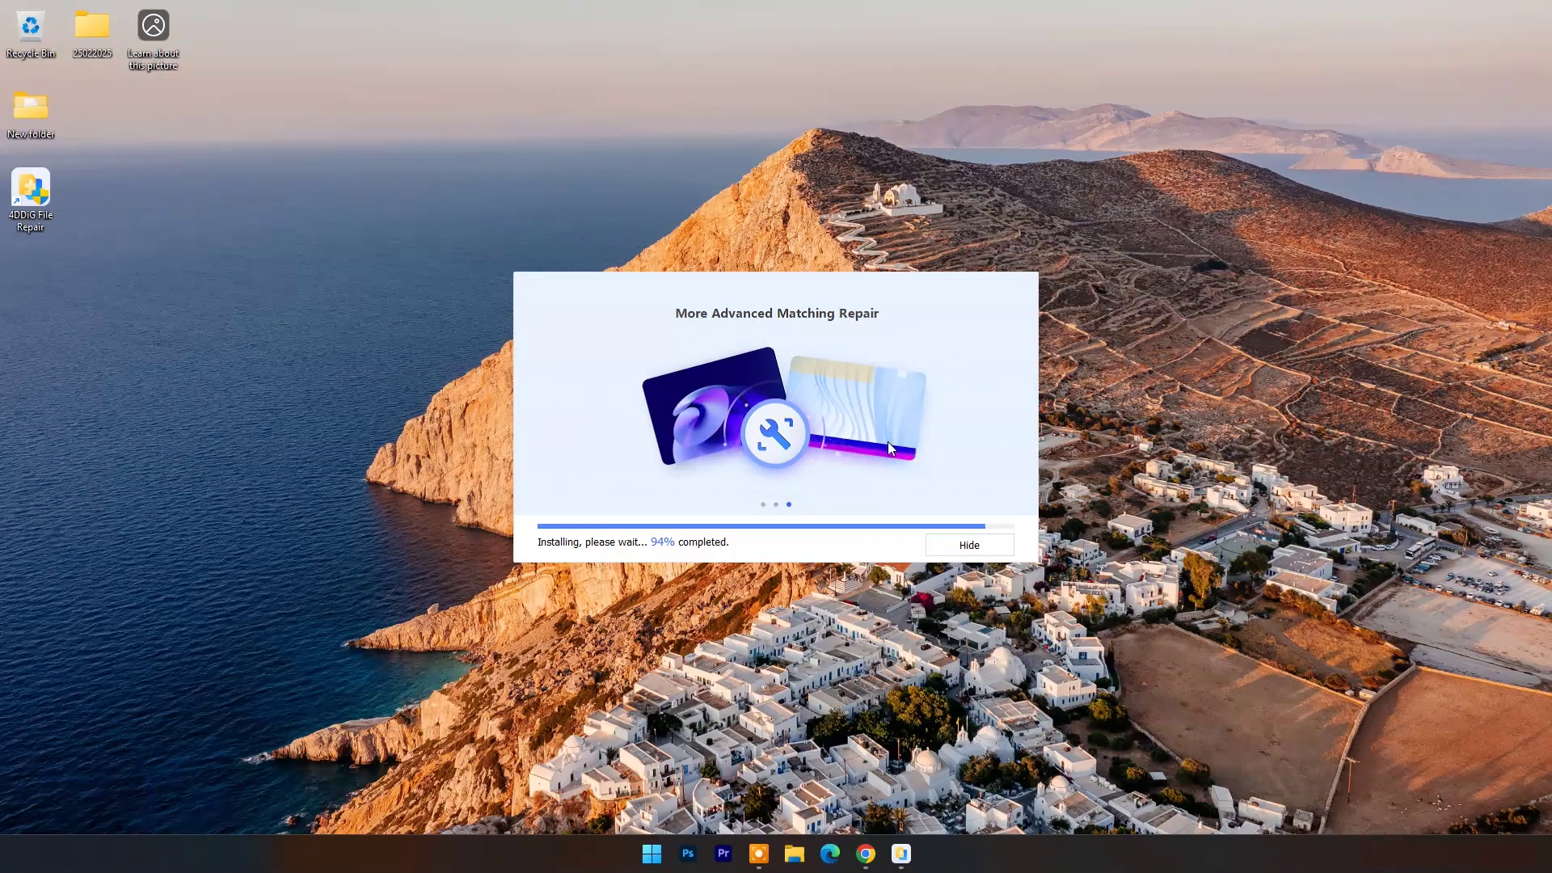
pyautogui.click(783, 461)
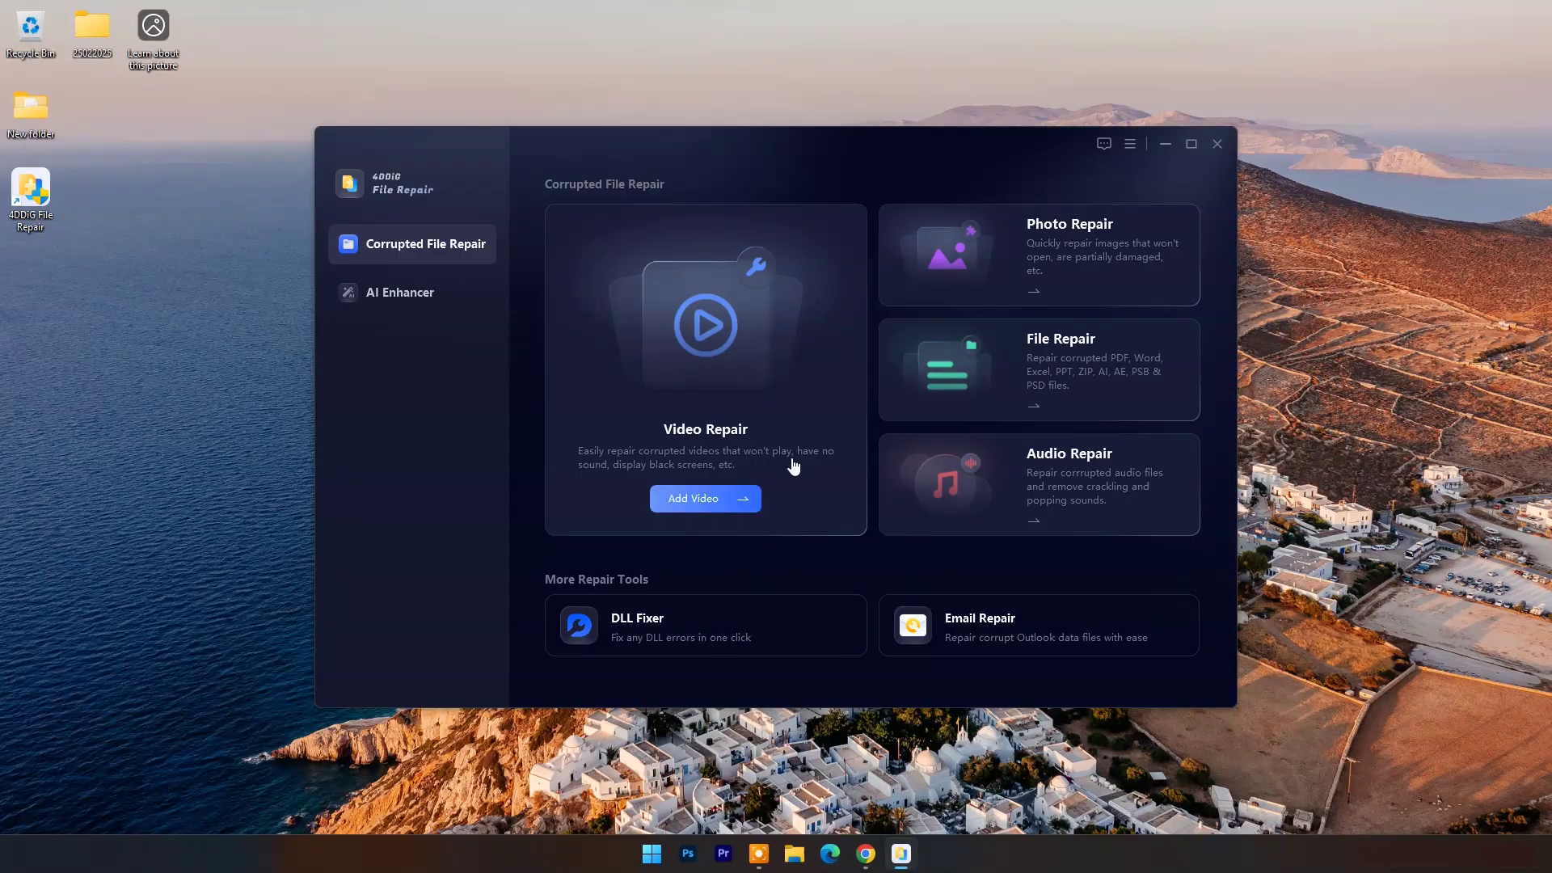
# Maximize the File Repair window and show the AI Enhancer tools
pyautogui.click(1192, 143)
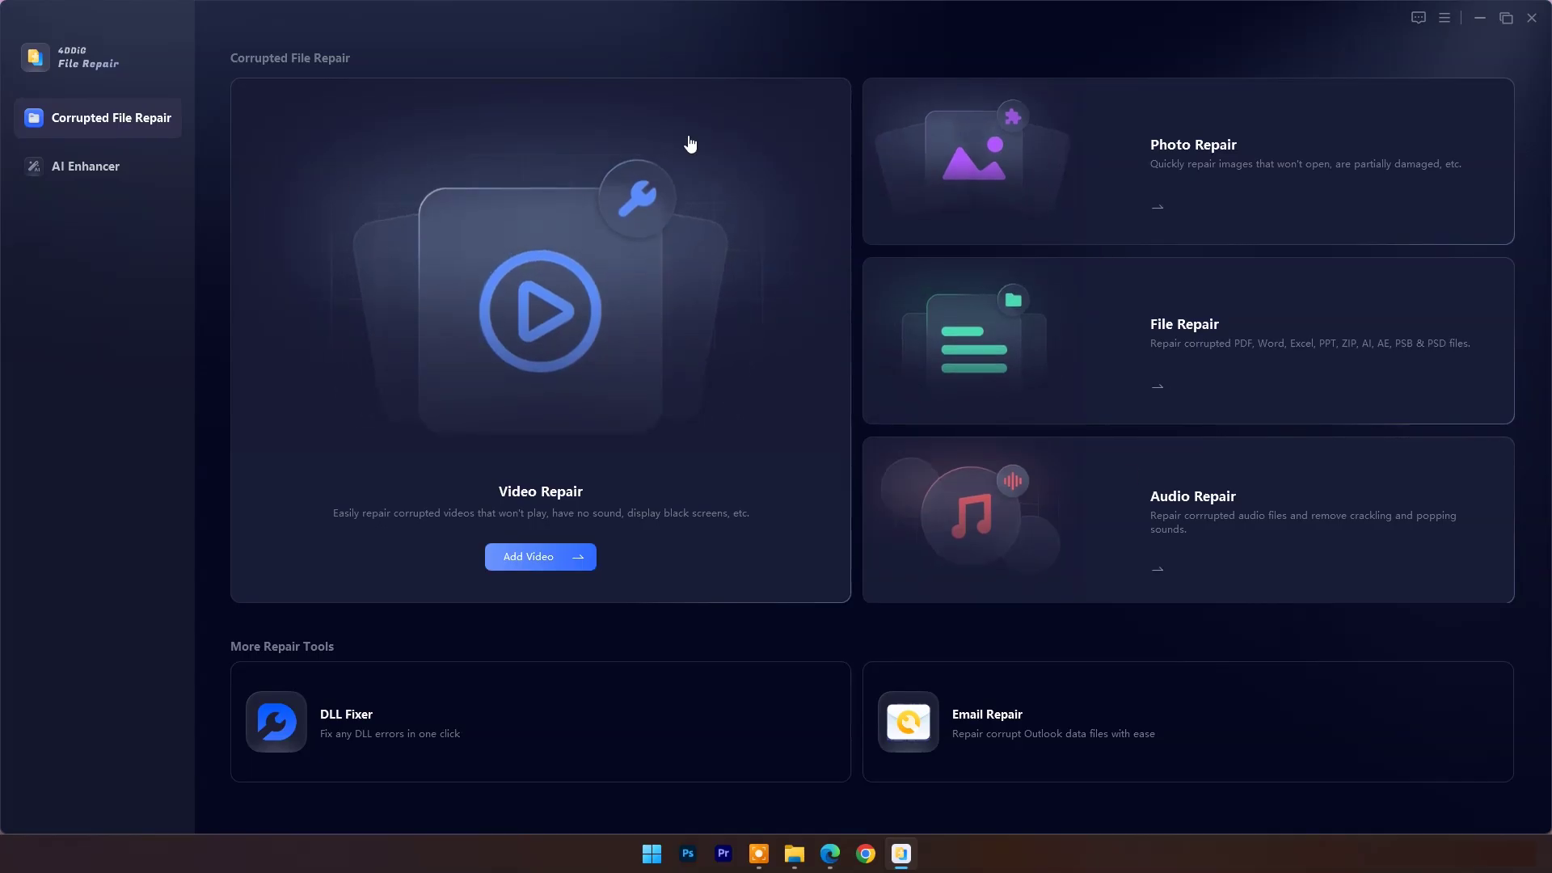
pyautogui.click(77, 167)
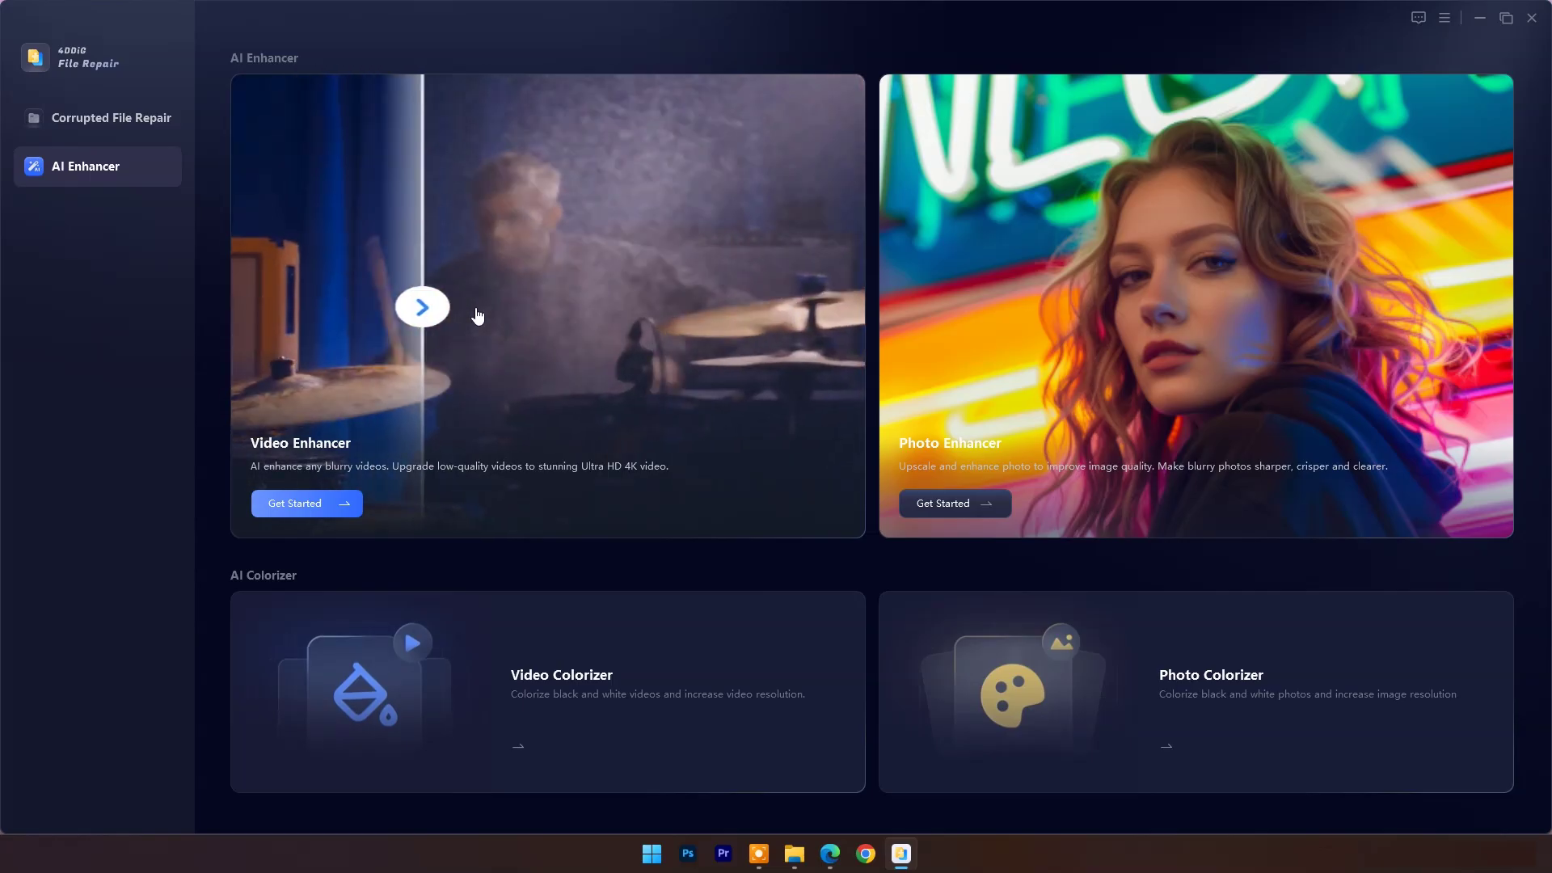
# Browse Desktop > 25022025 > VIDEO, cancel, then load the third anime sample video
pyautogui.click(502, 405)
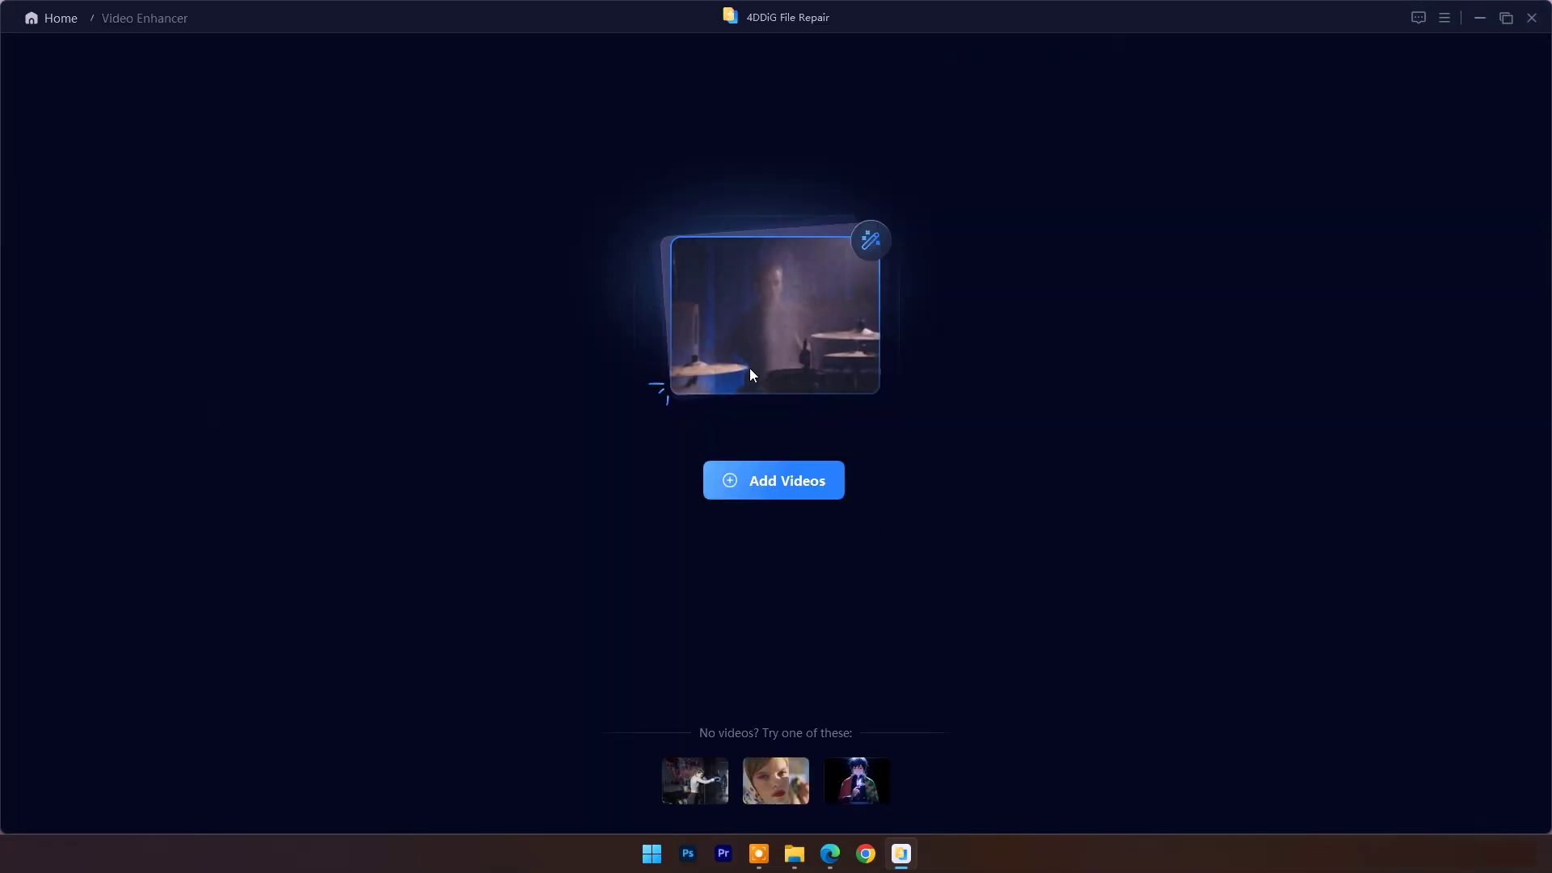
pyautogui.click(777, 476)
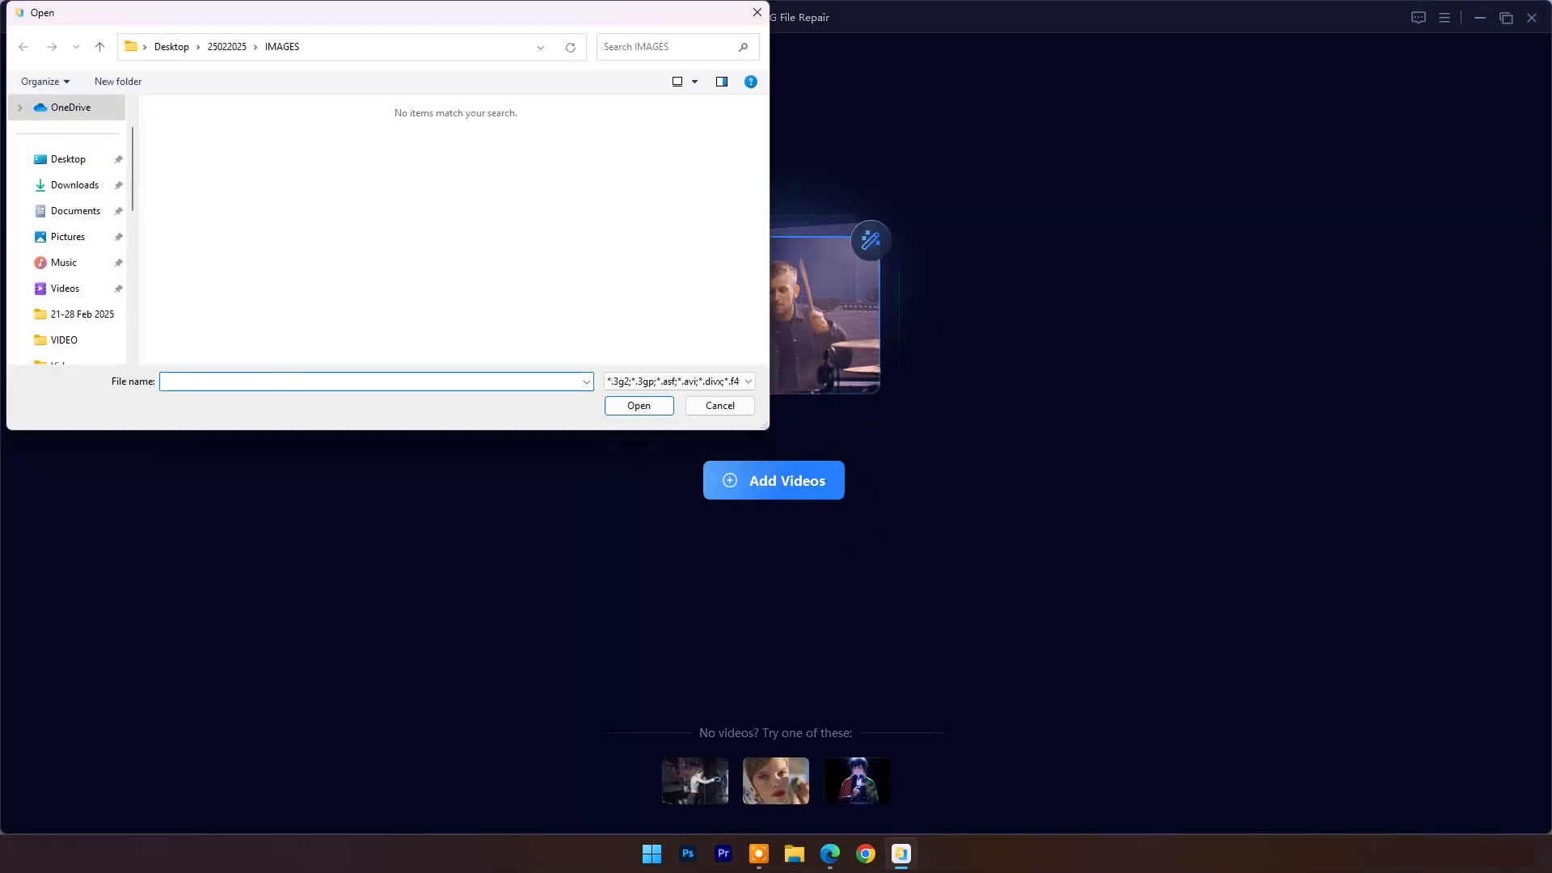
pyautogui.click(67, 159)
pyautogui.doubleClick(204, 148)
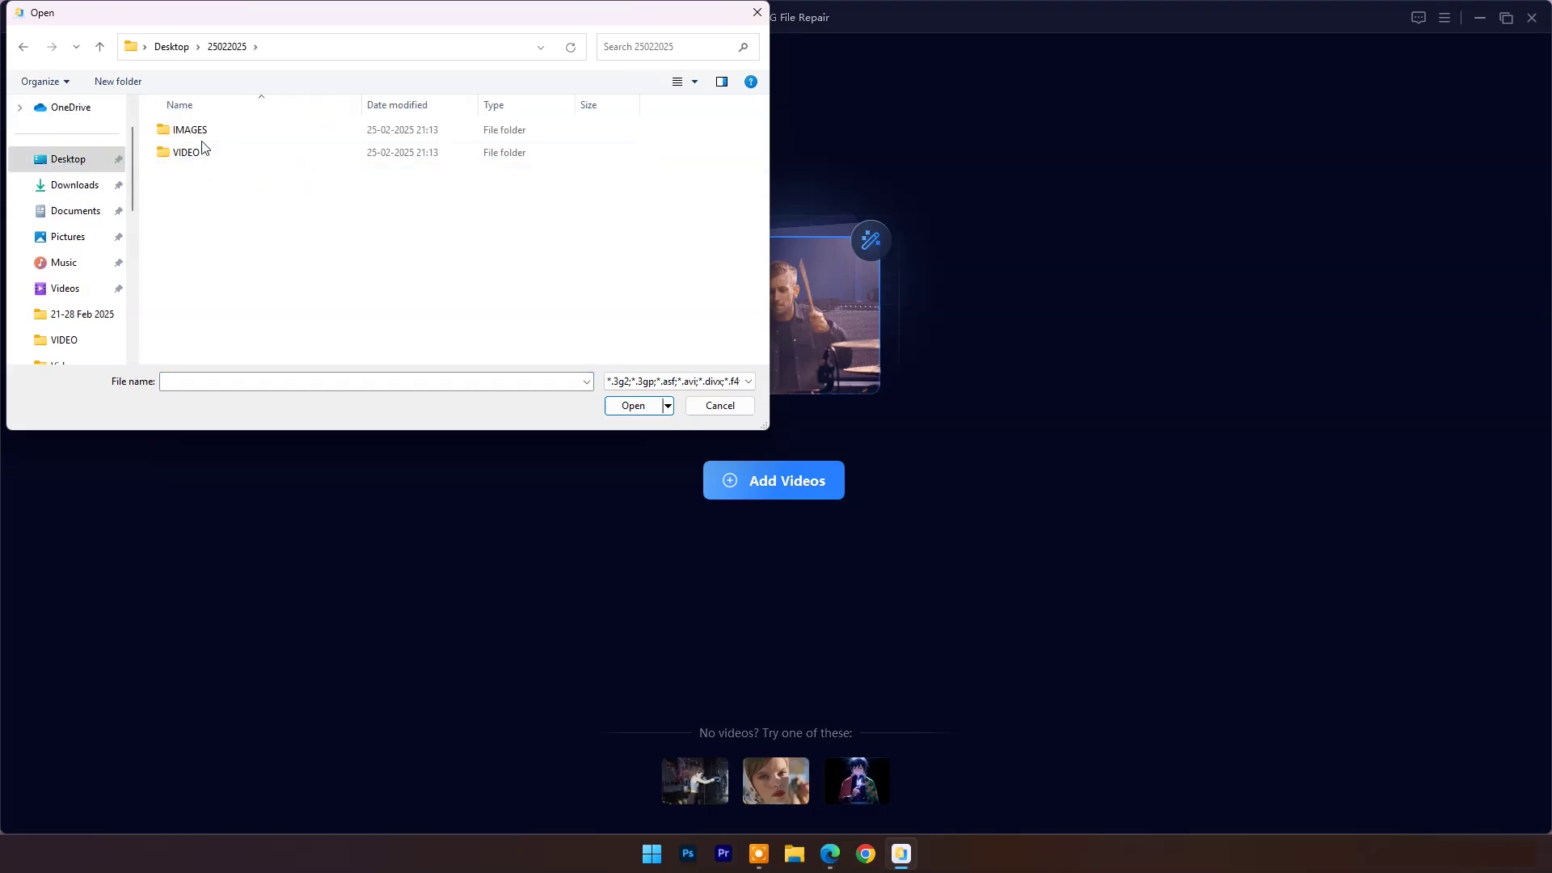
pyautogui.doubleClick(201, 150)
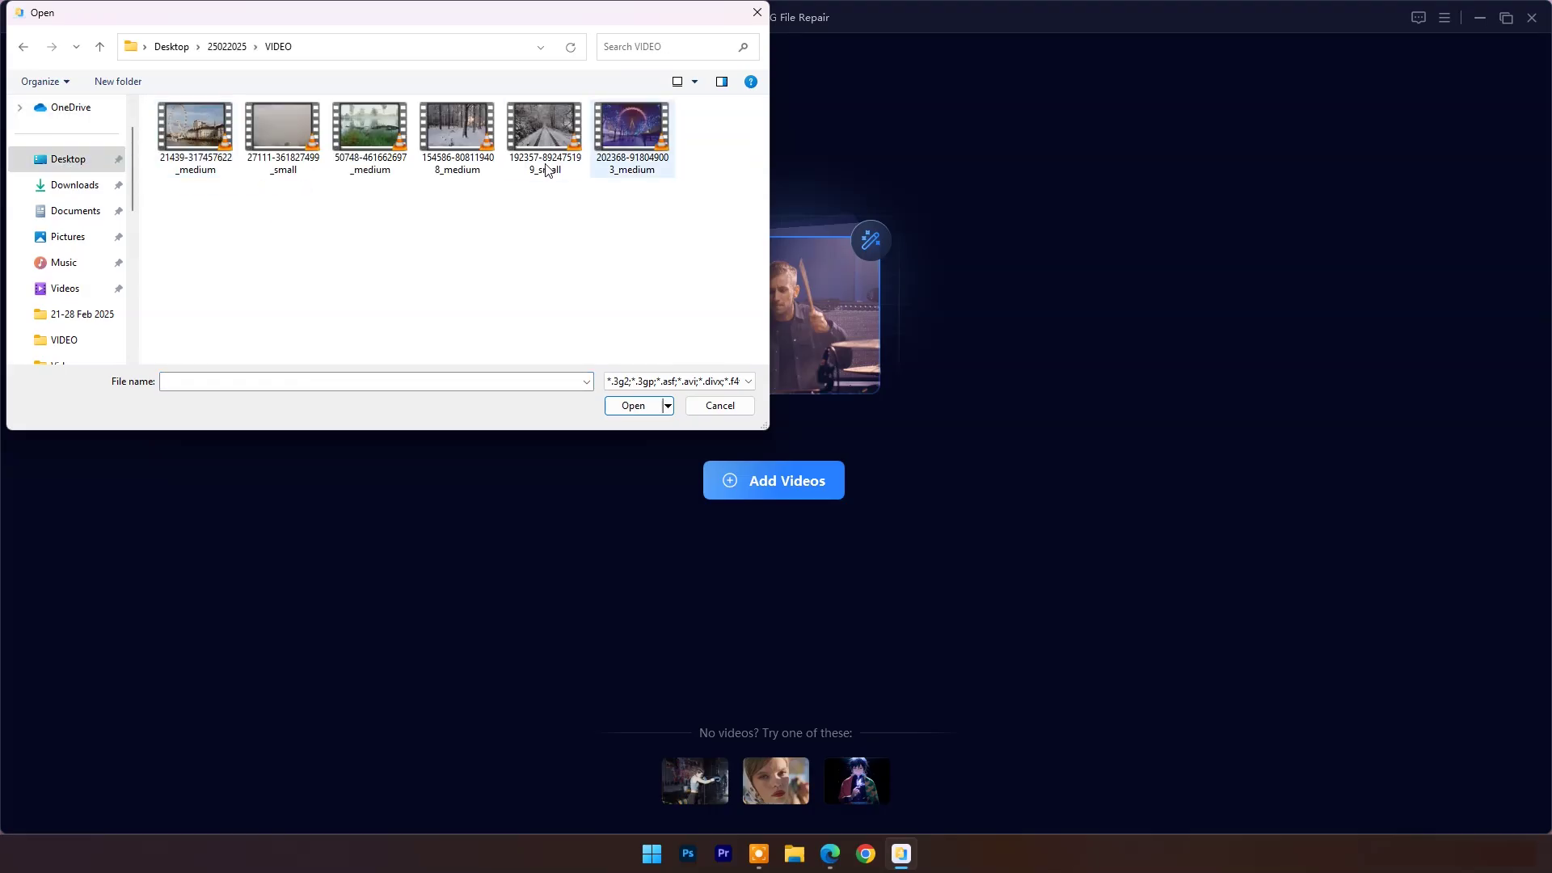
pyautogui.click(721, 406)
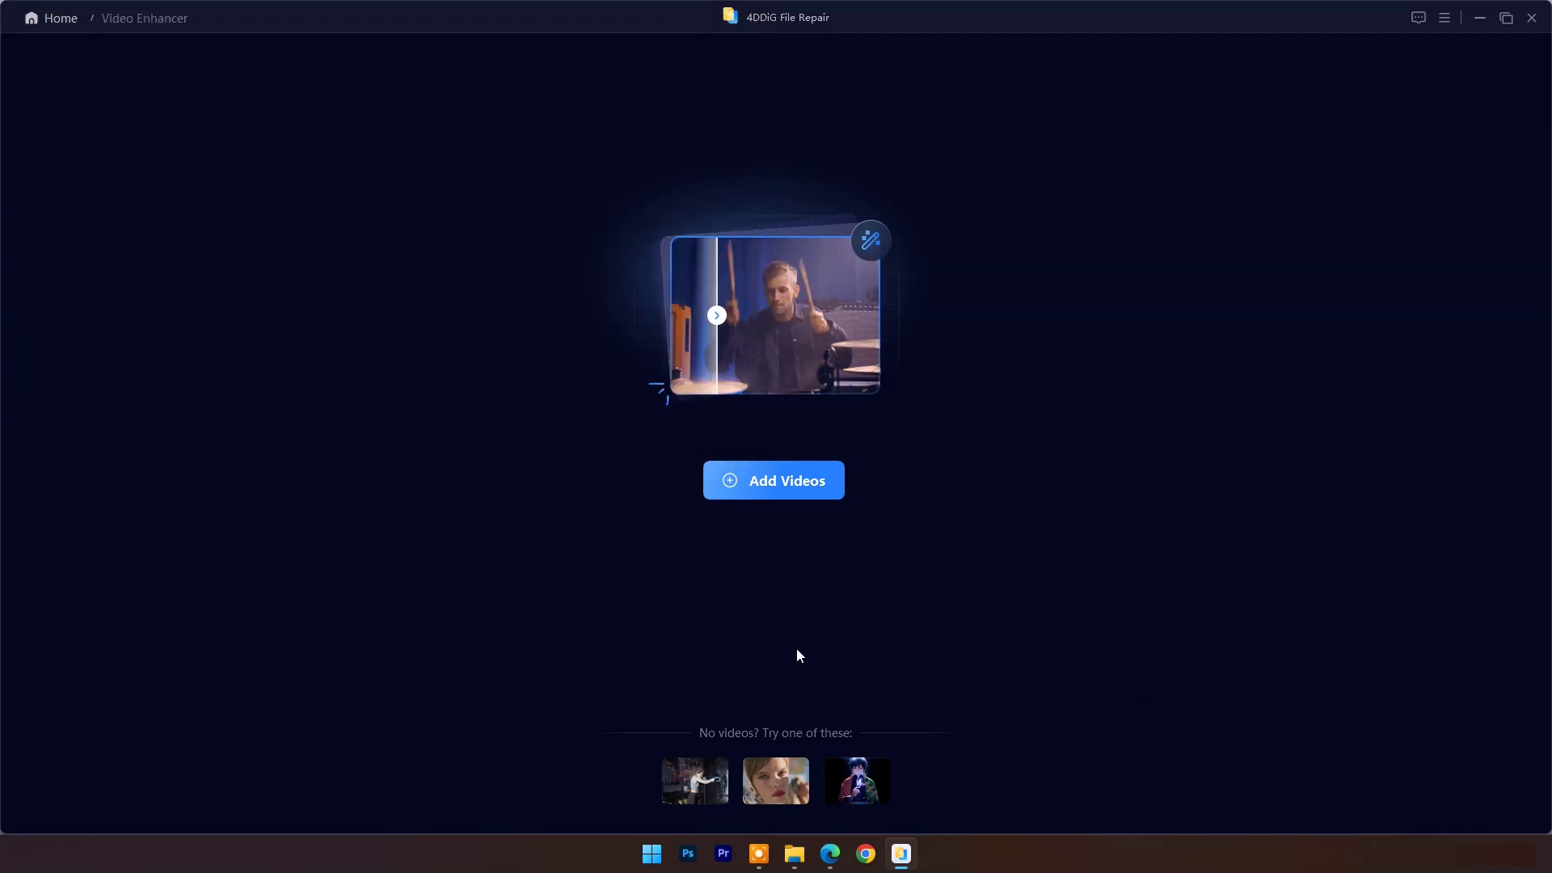
pyautogui.click(846, 784)
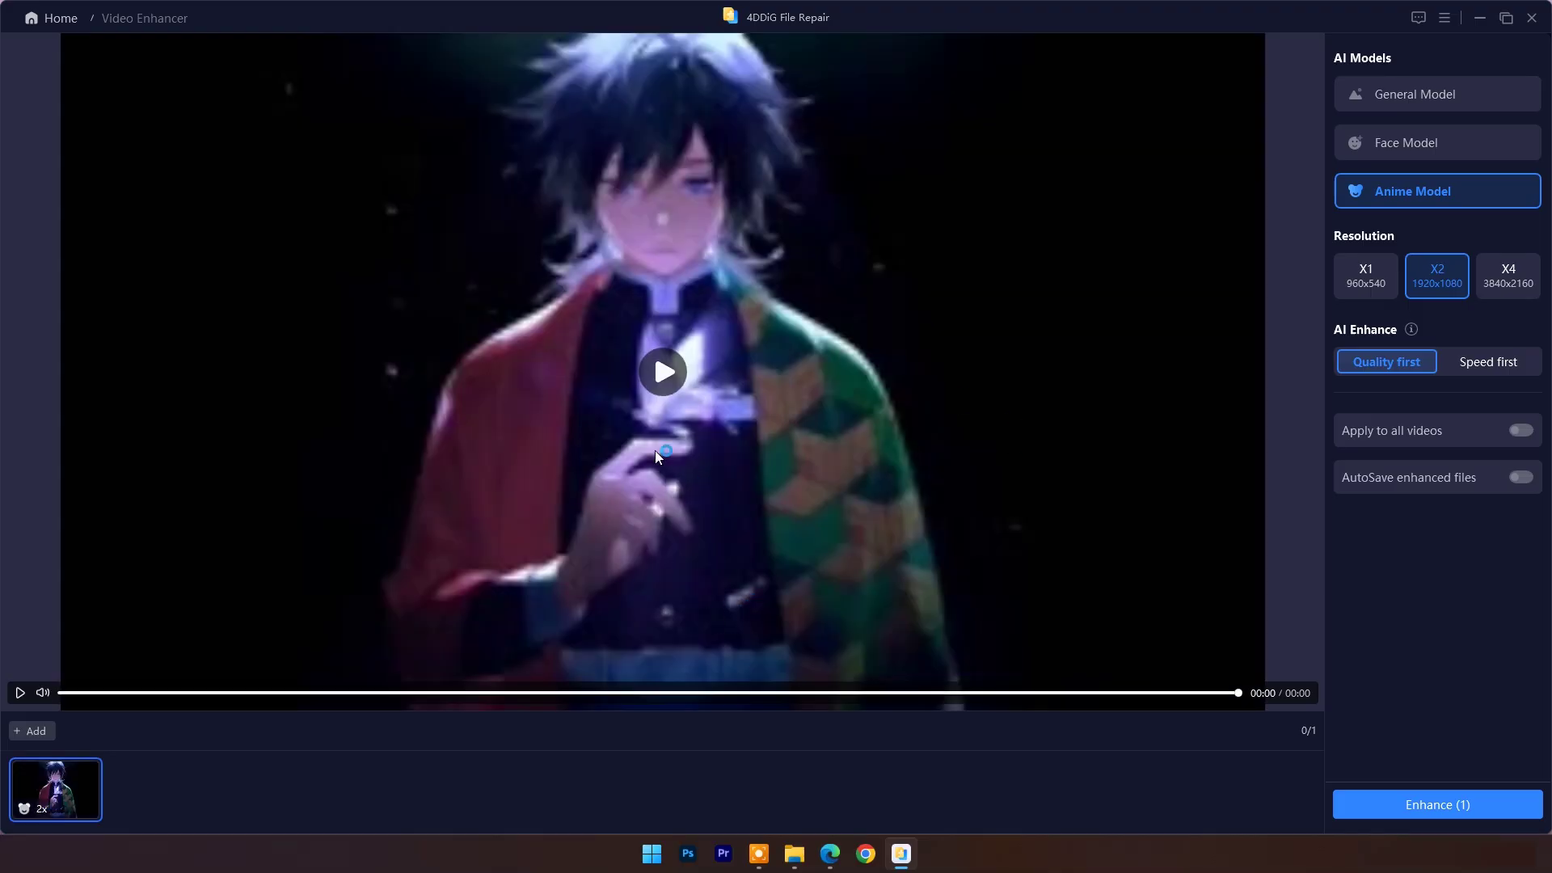
# Play the anime sample, then enhance it with Anime Model, X2, quality first
pyautogui.click(665, 376)
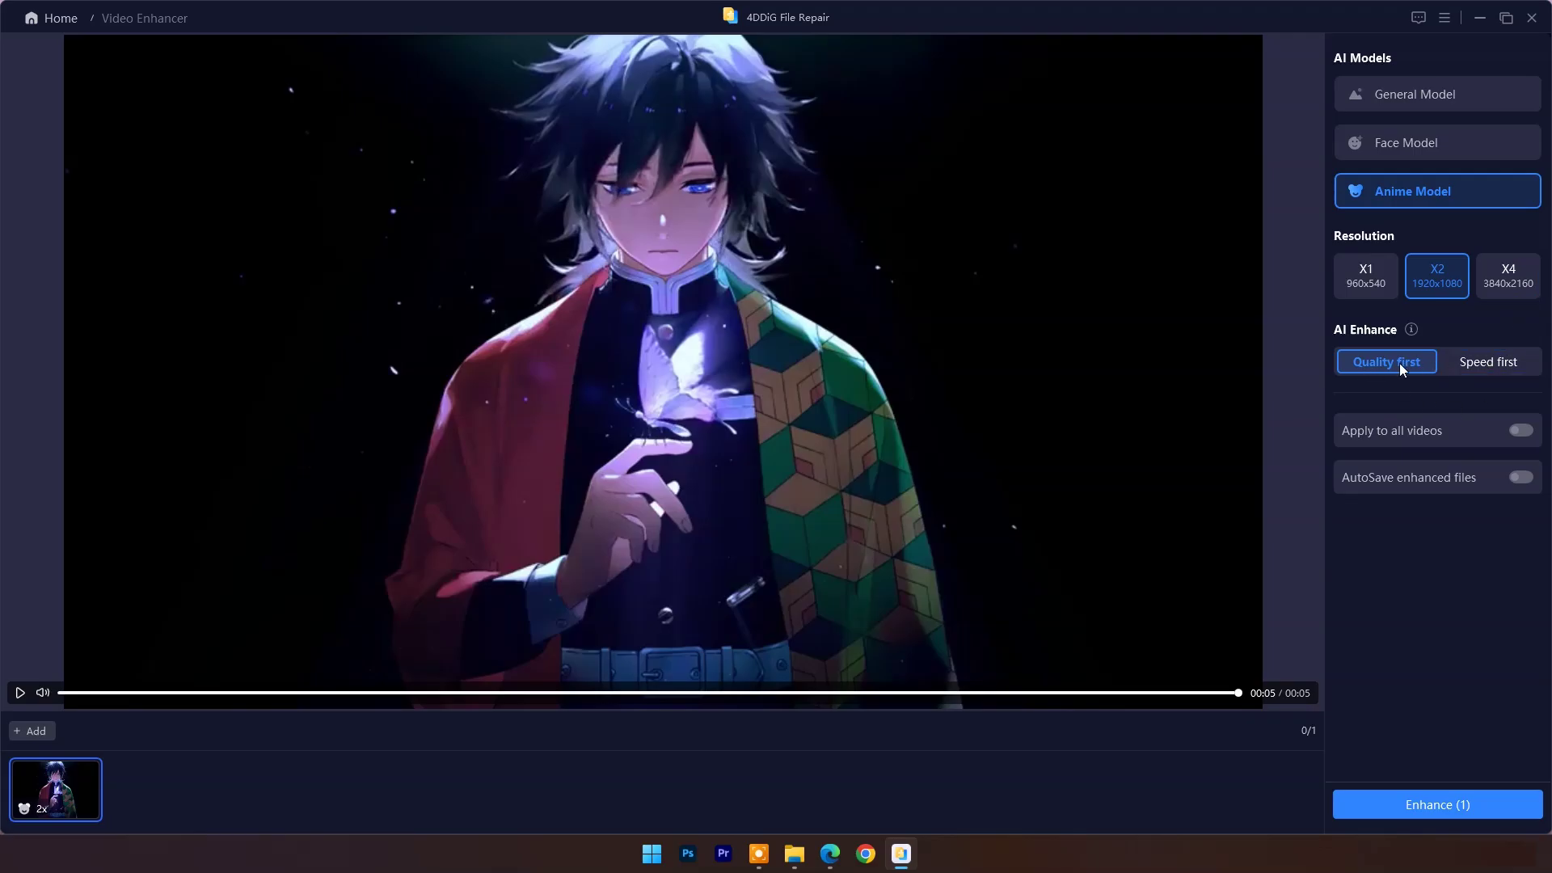
pyautogui.click(1449, 805)
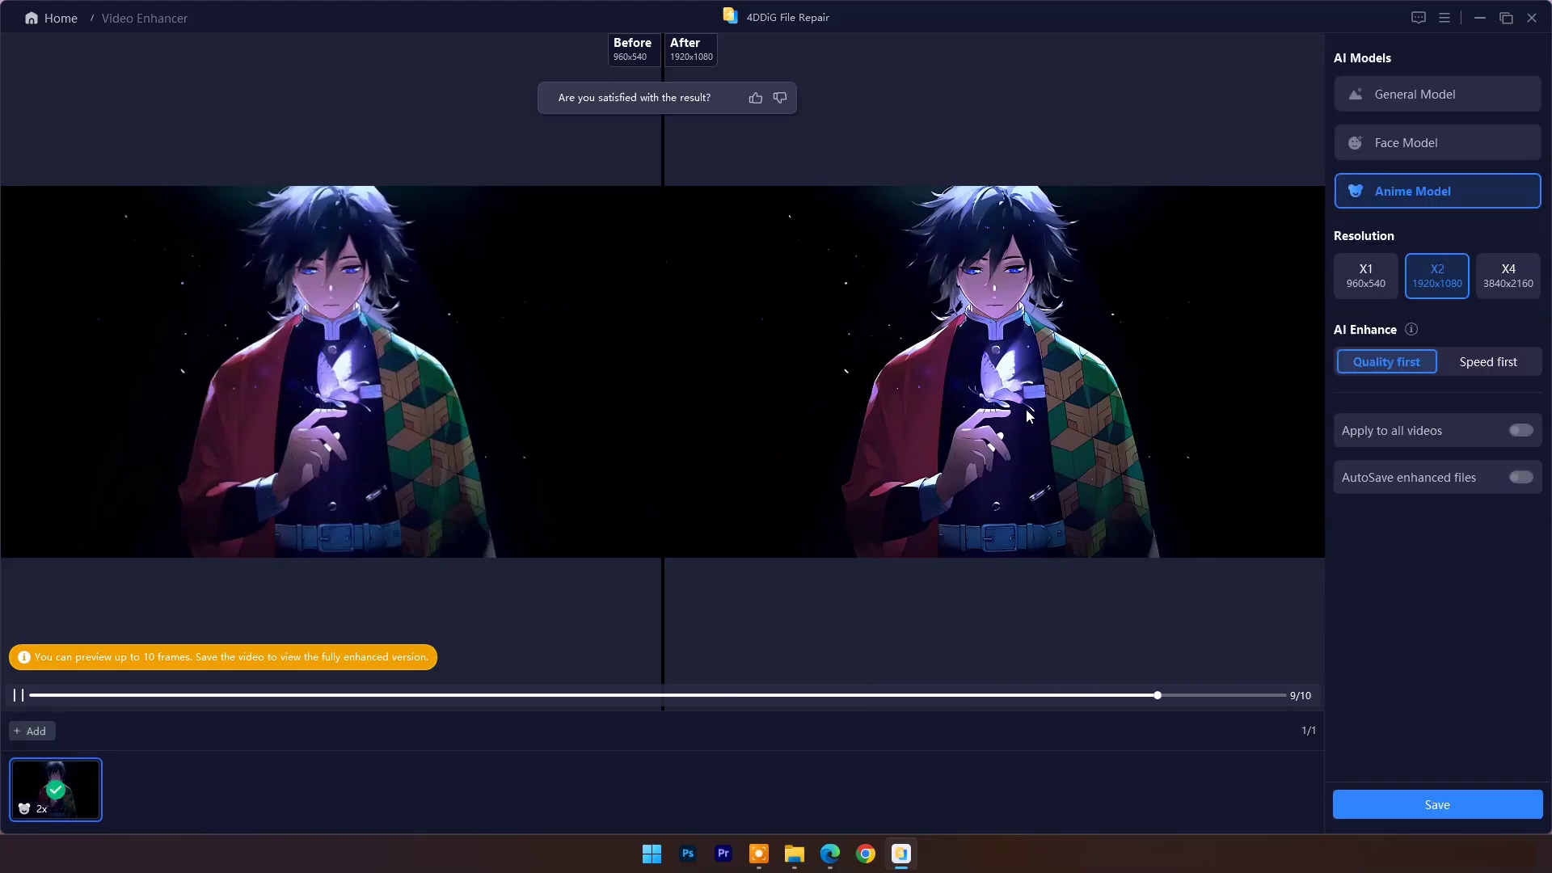
# Rate the result, save VideoEnhance3_enhanced to a new Desktop Output folder, and open it
pyautogui.click(753, 100)
pyautogui.click(1352, 804)
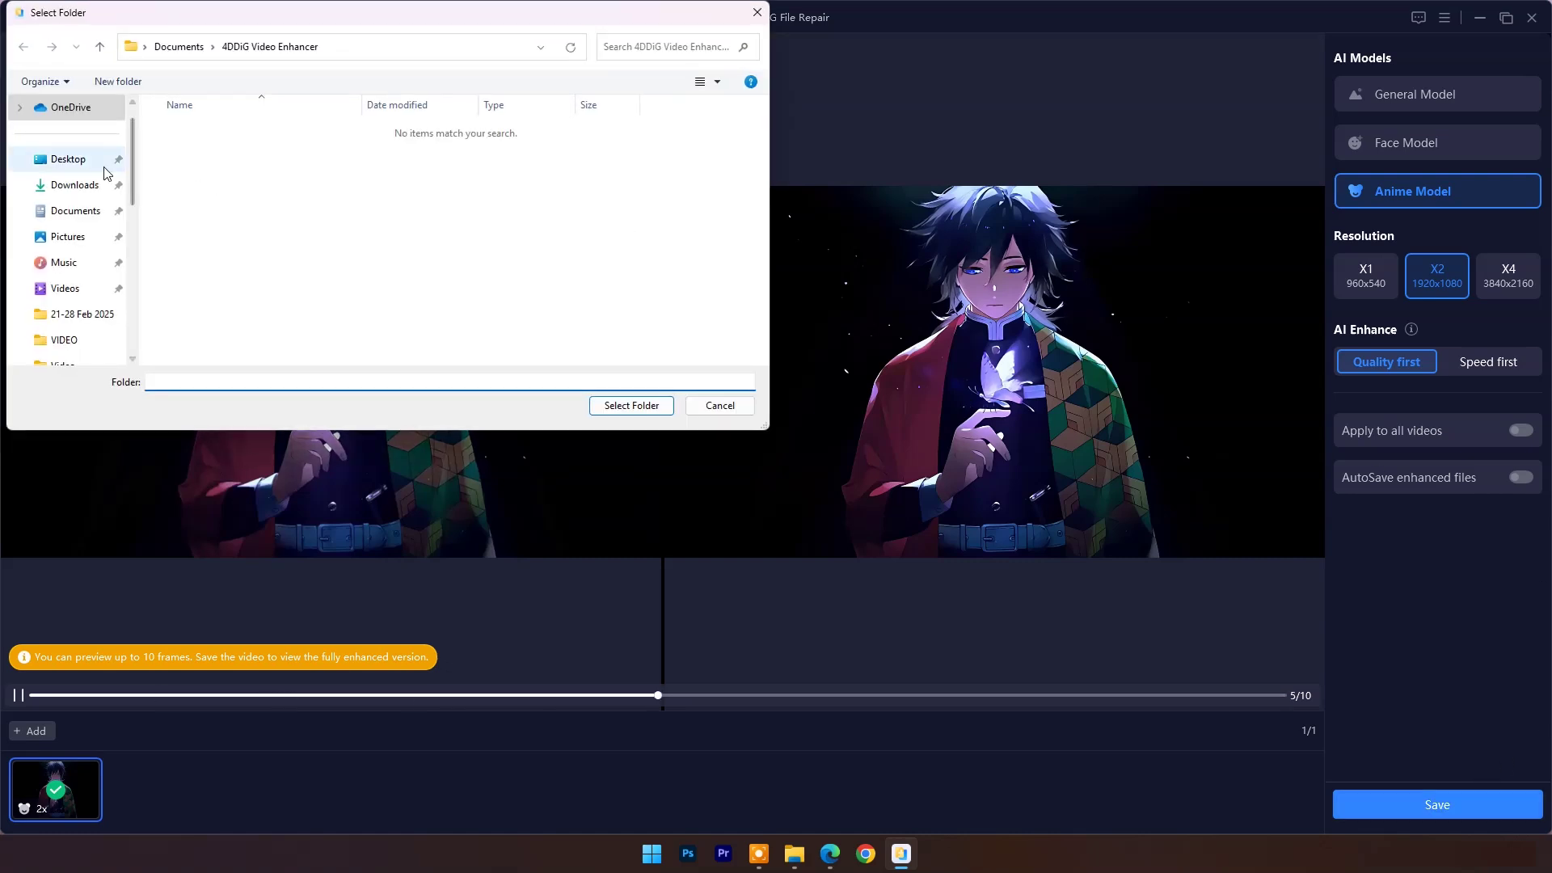
pyautogui.click(102, 167)
pyautogui.rightClick(317, 241)
pyautogui.click(504, 392)
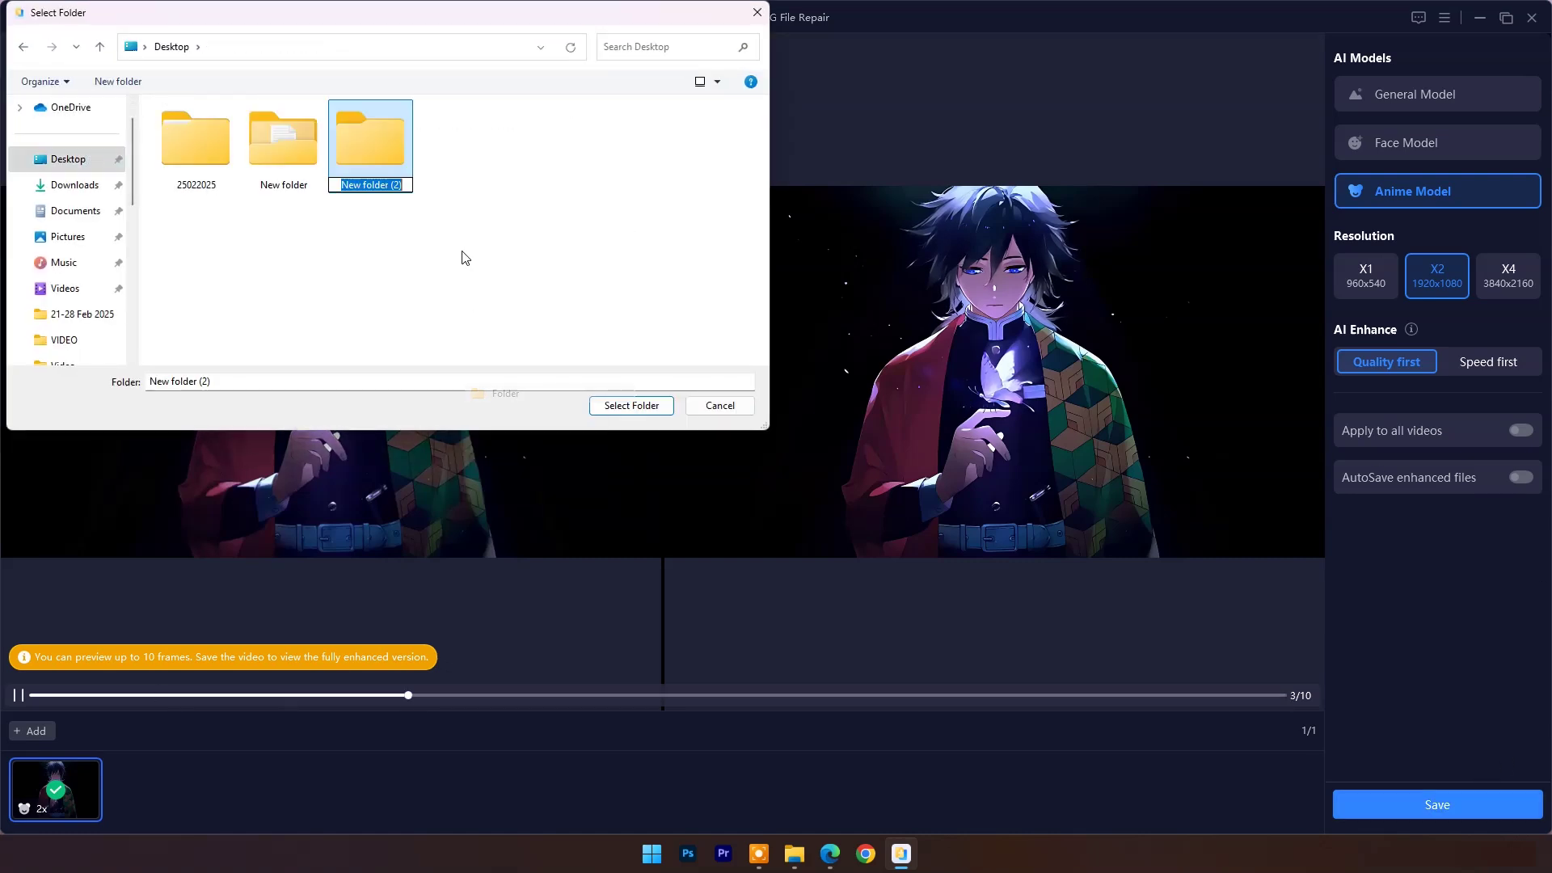
pyautogui.write('Output')
pyautogui.click(461, 241)
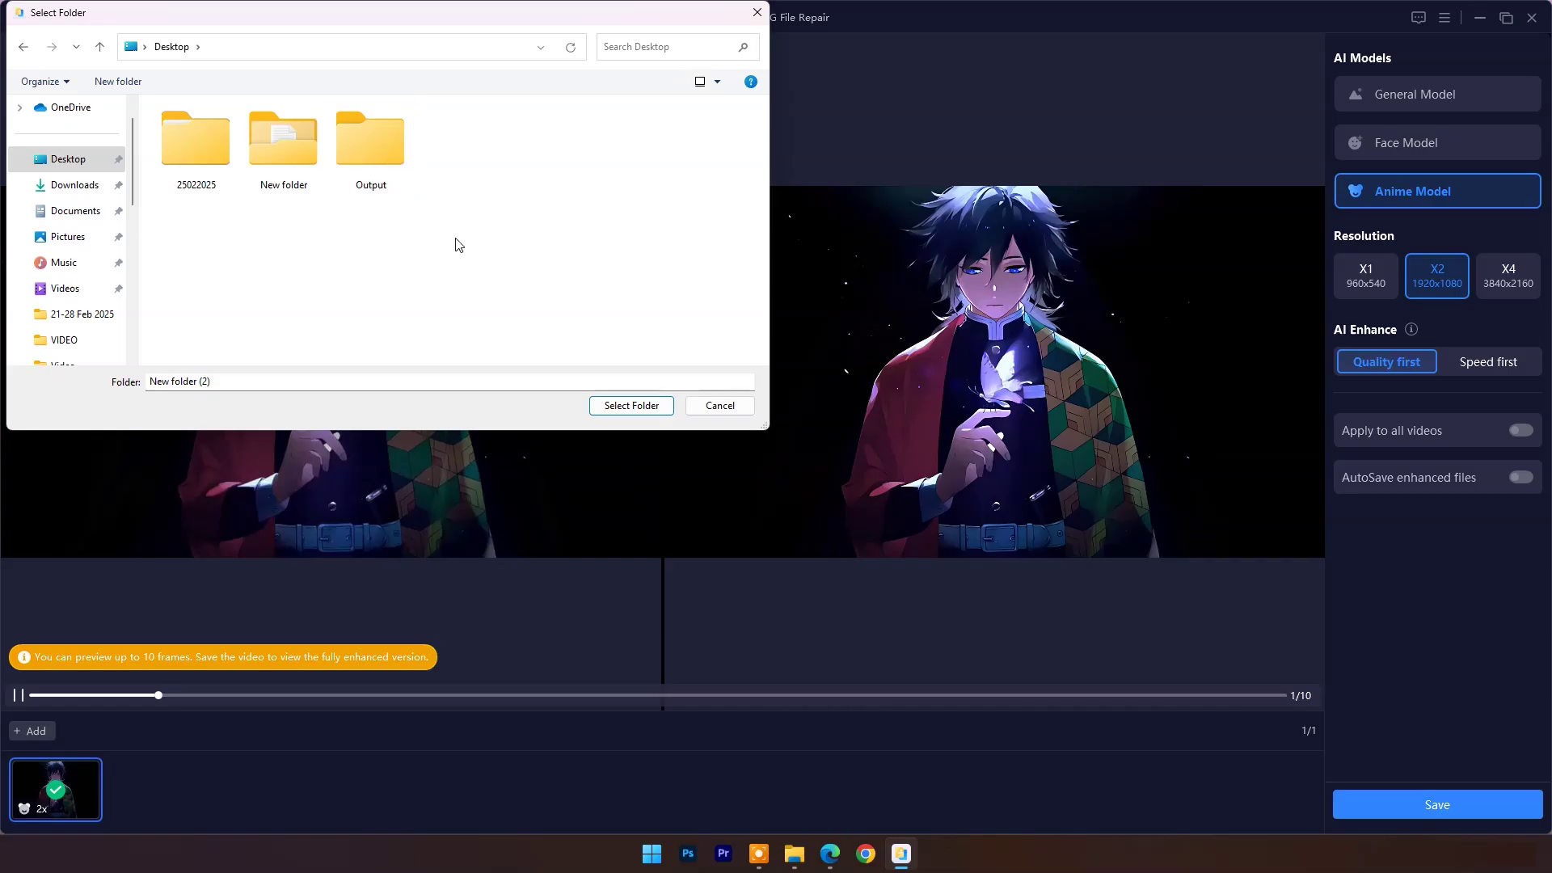
pyautogui.click(371, 182)
pyautogui.click(623, 410)
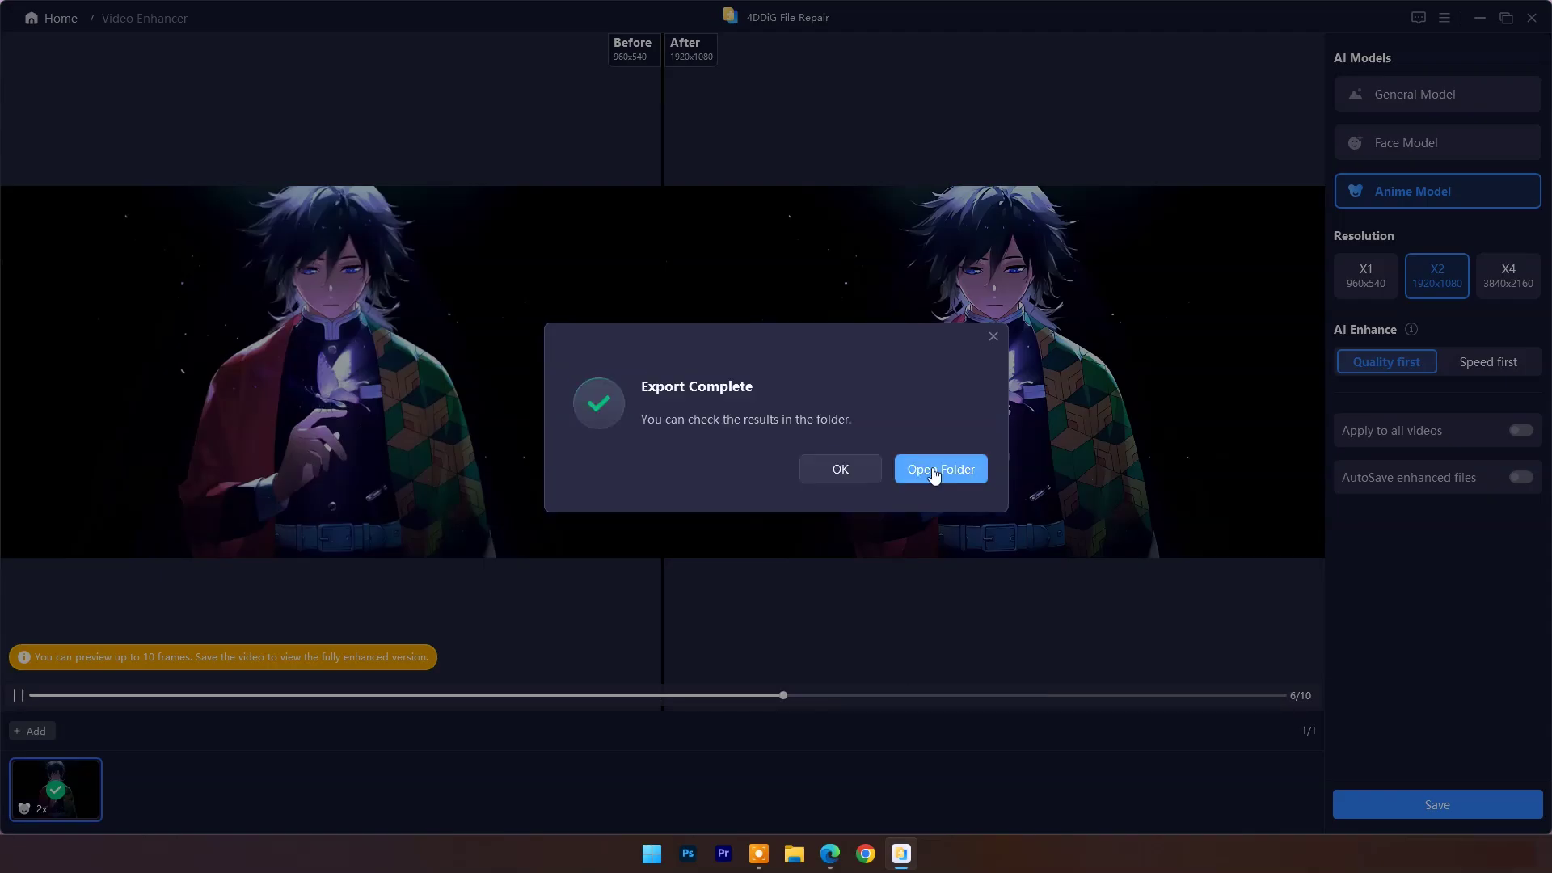
pyautogui.click(931, 470)
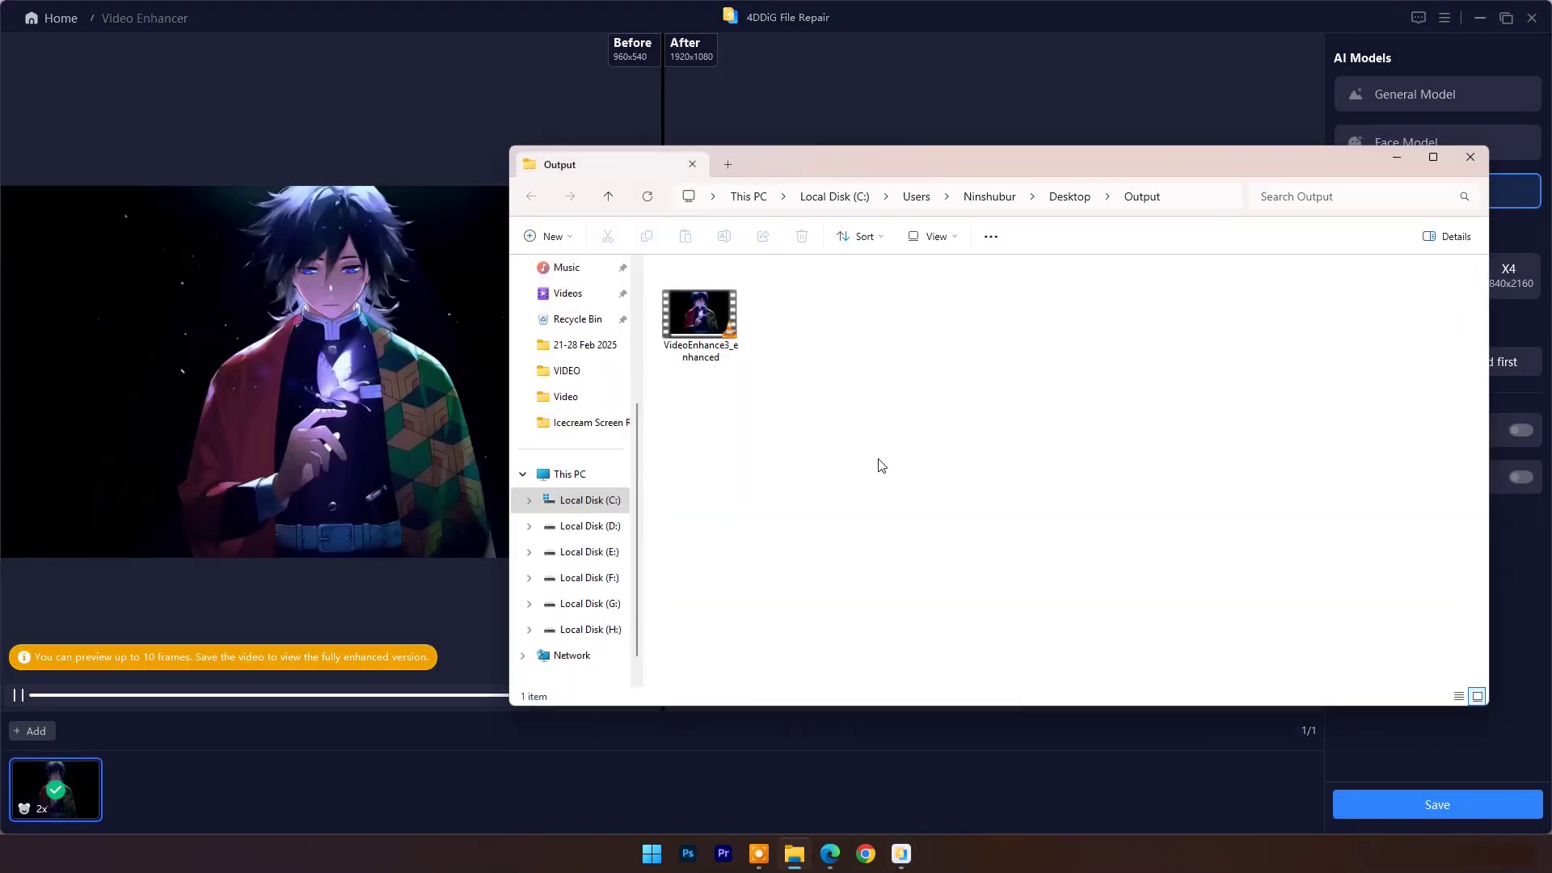
# Play VideoEnhance3_enhanced in VLC, then quit the player
pyautogui.doubleClick(672, 325)
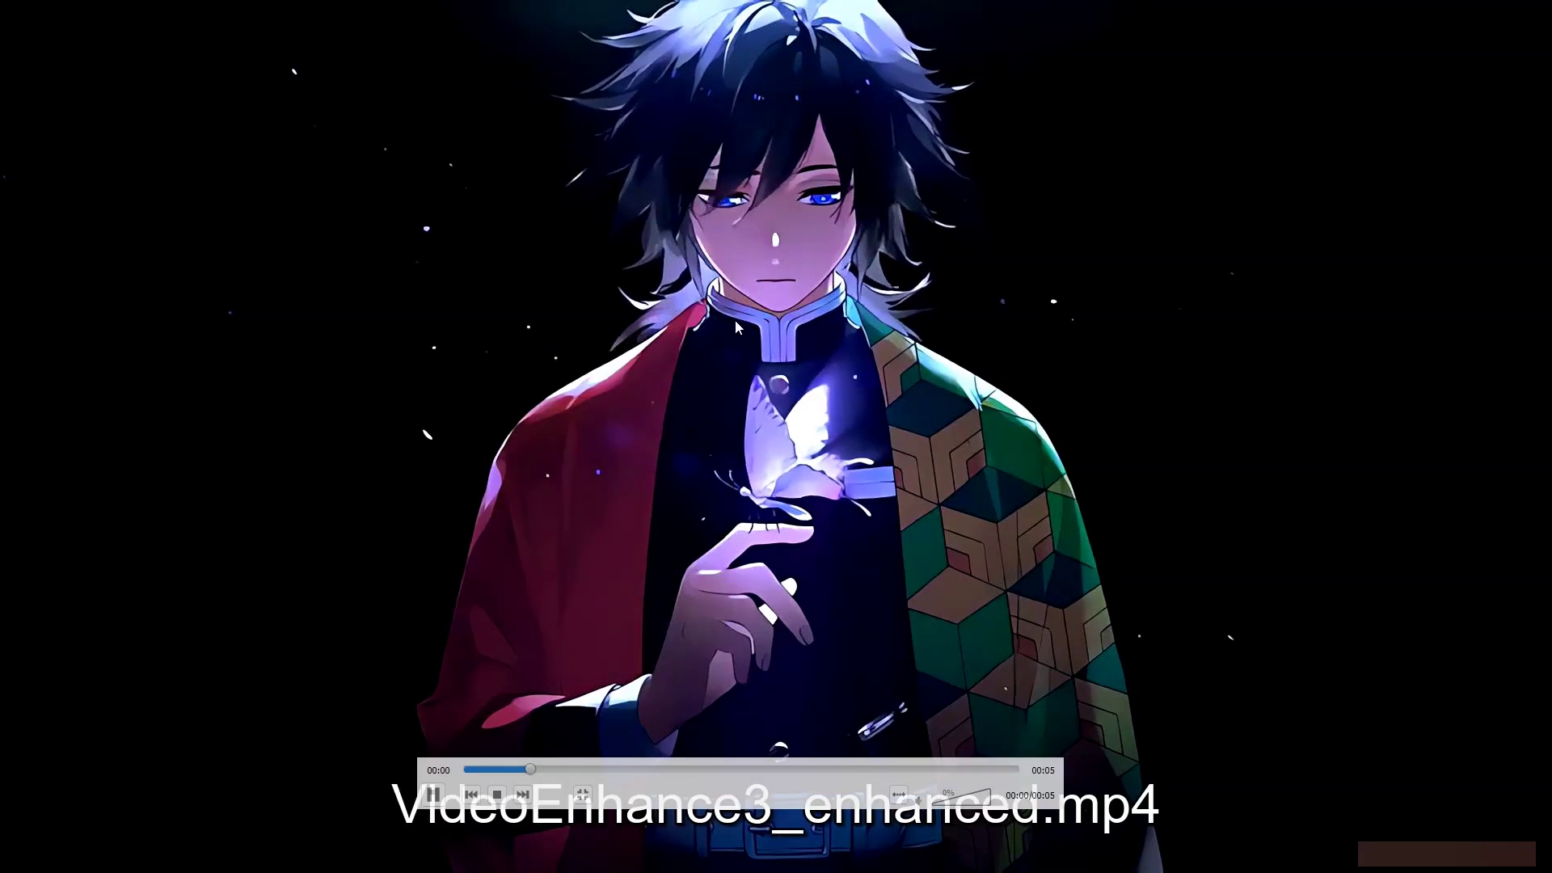
pyautogui.rightClick(736, 322)
pyautogui.click(786, 577)
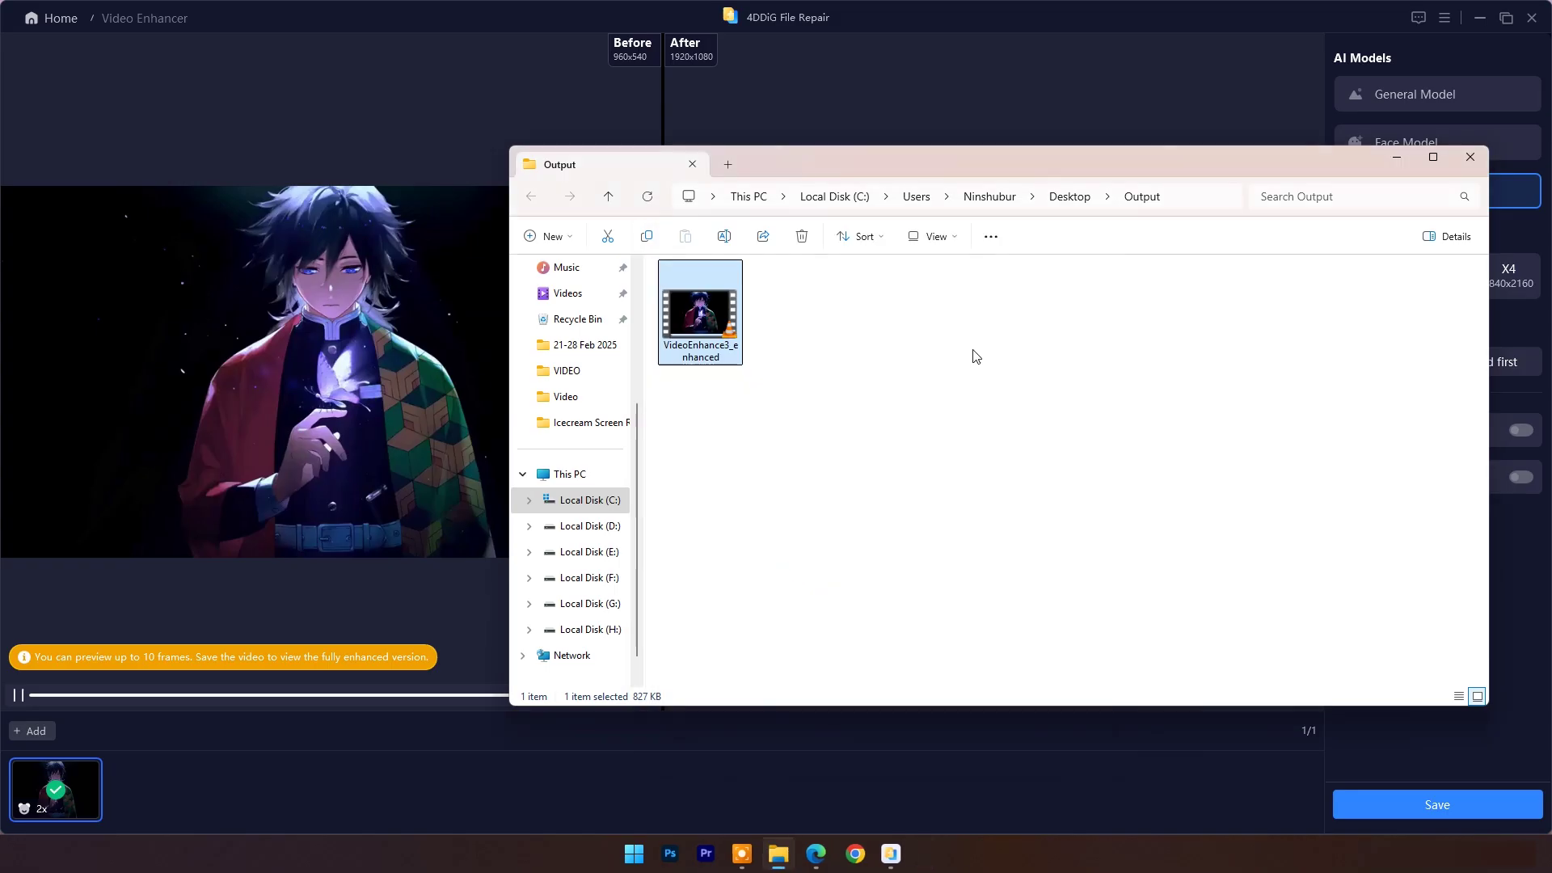
# Inspect the file in MediaInfo, highlighting its 1920x1080 pixel dimensions
pyautogui.rightClick(716, 354)
pyautogui.click(751, 649)
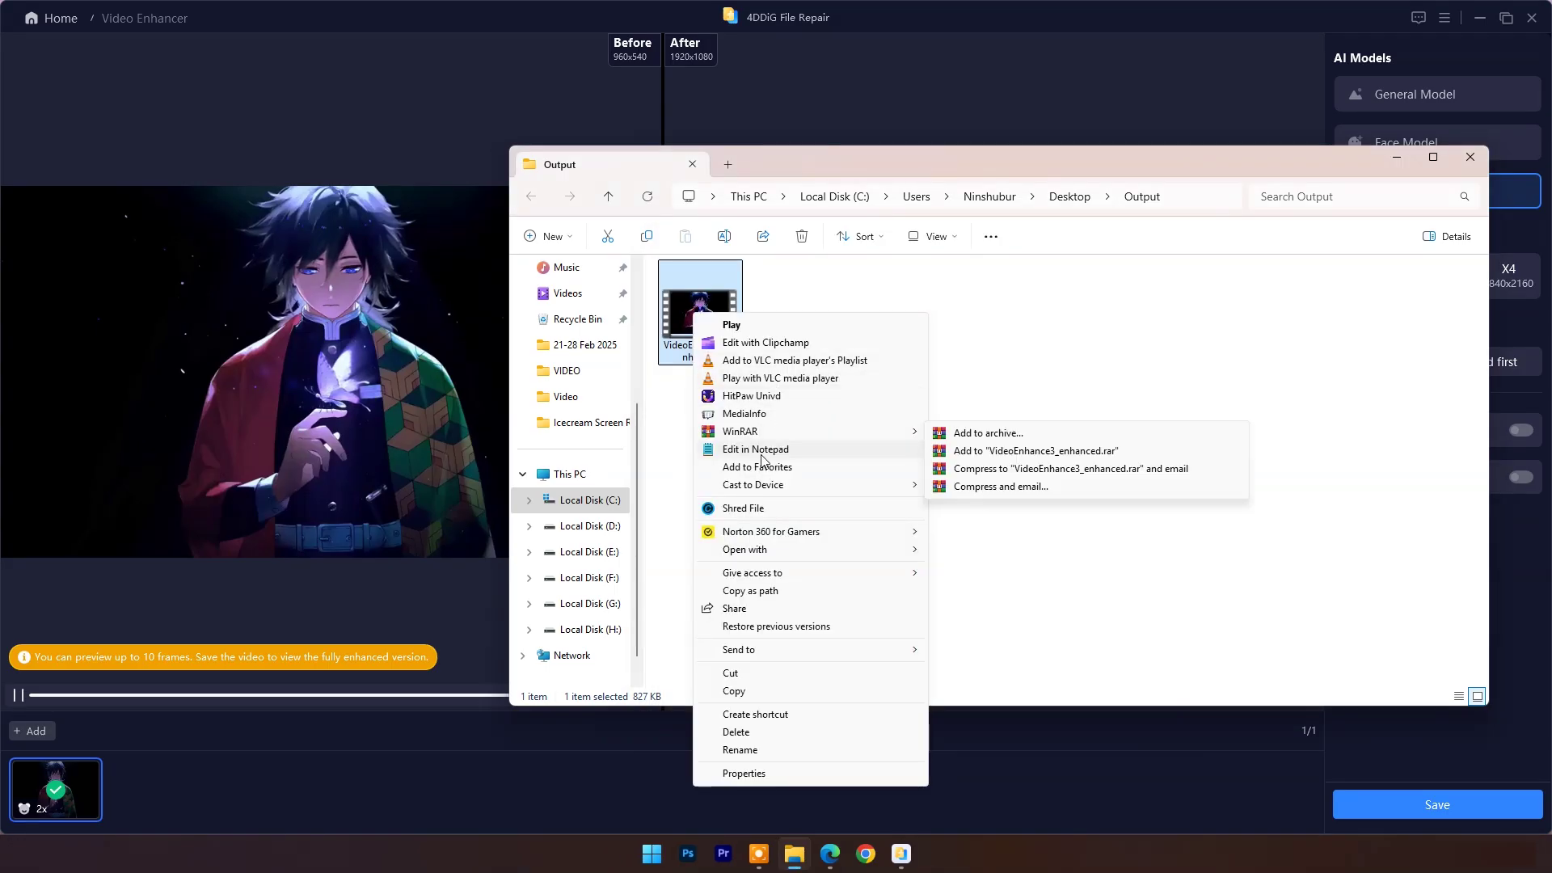
pyautogui.click(788, 412)
pyautogui.click(1396, 160)
pyautogui.moveTo(728, 194); pyautogui.dragTo(891, 98)
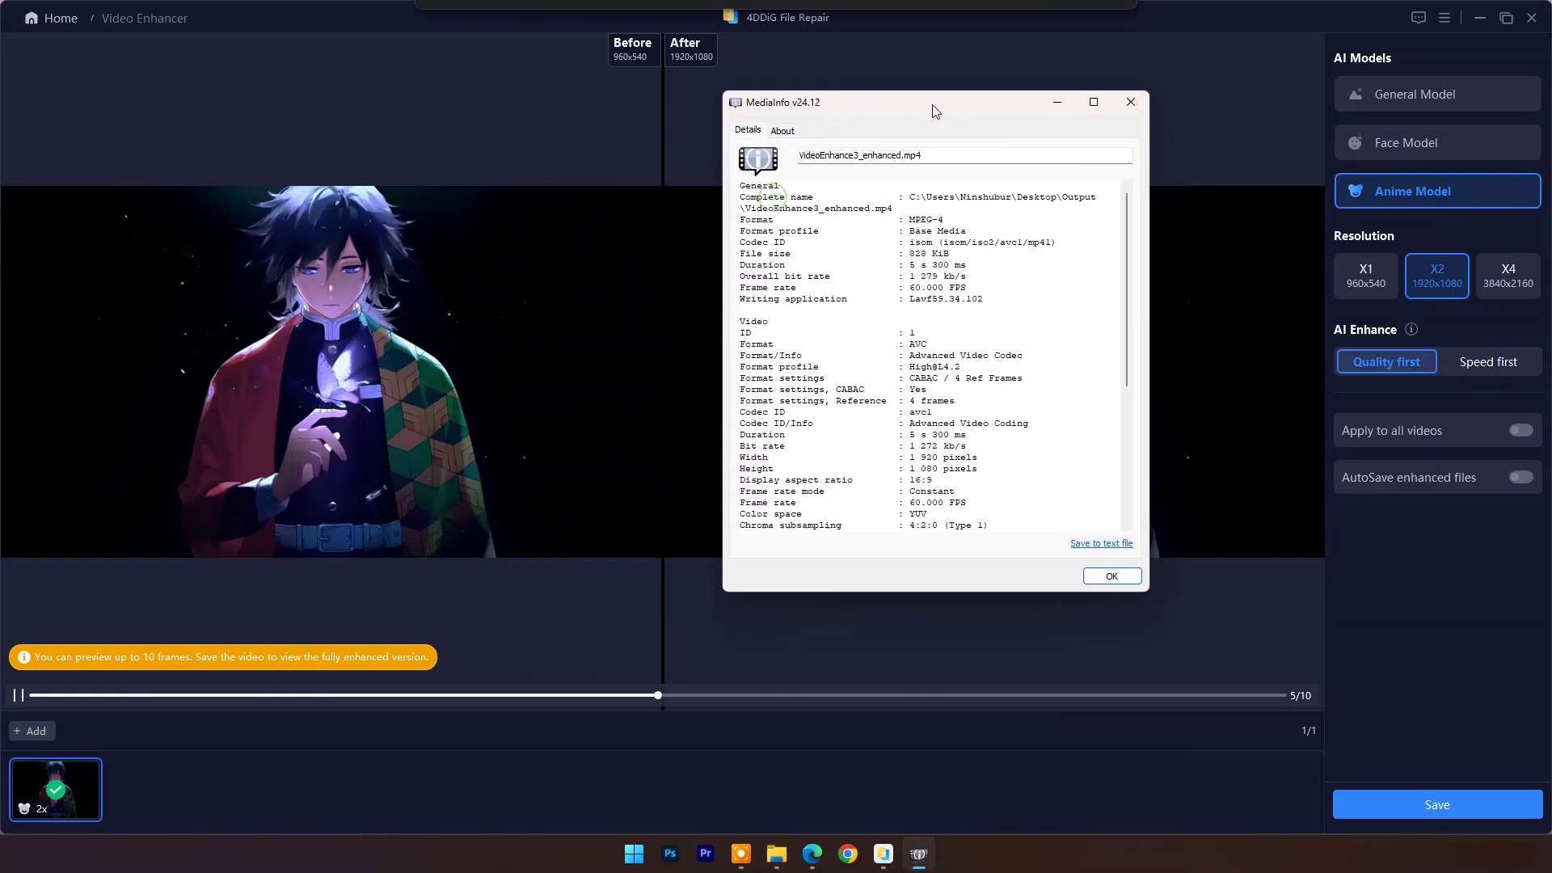
pyautogui.scroll(-1, 935, 352)
pyautogui.moveTo(916, 420); pyautogui.dragTo(1054, 418)
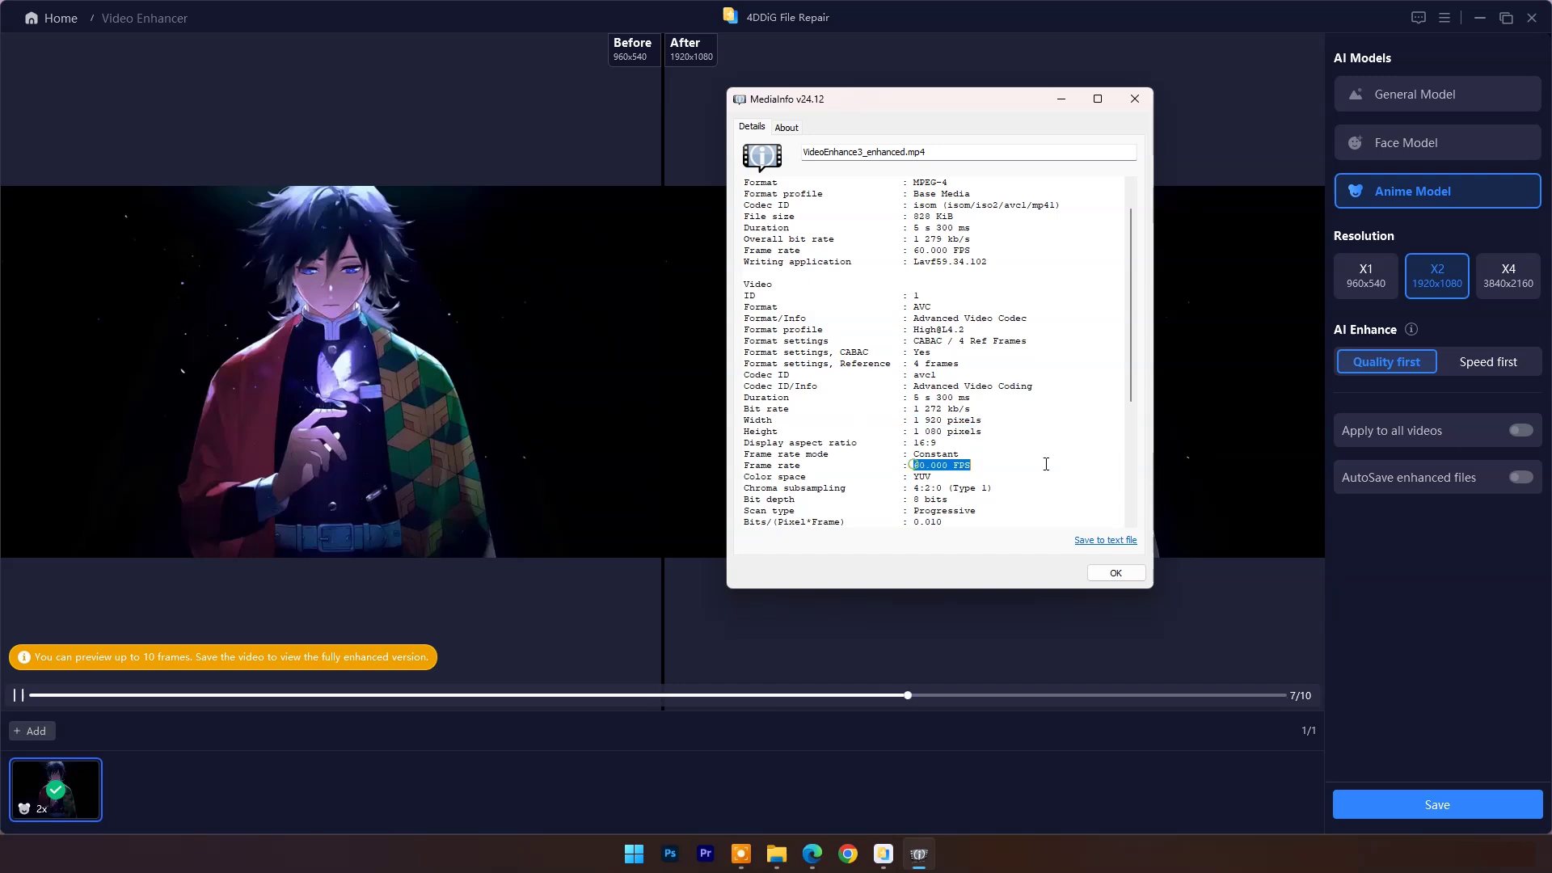
pyautogui.scroll(-3, 929, 495)
pyautogui.scroll(2, 929, 495)
# Close the MediaInfo window and return to the 4DDiG home screen
pyautogui.click(1112, 574)
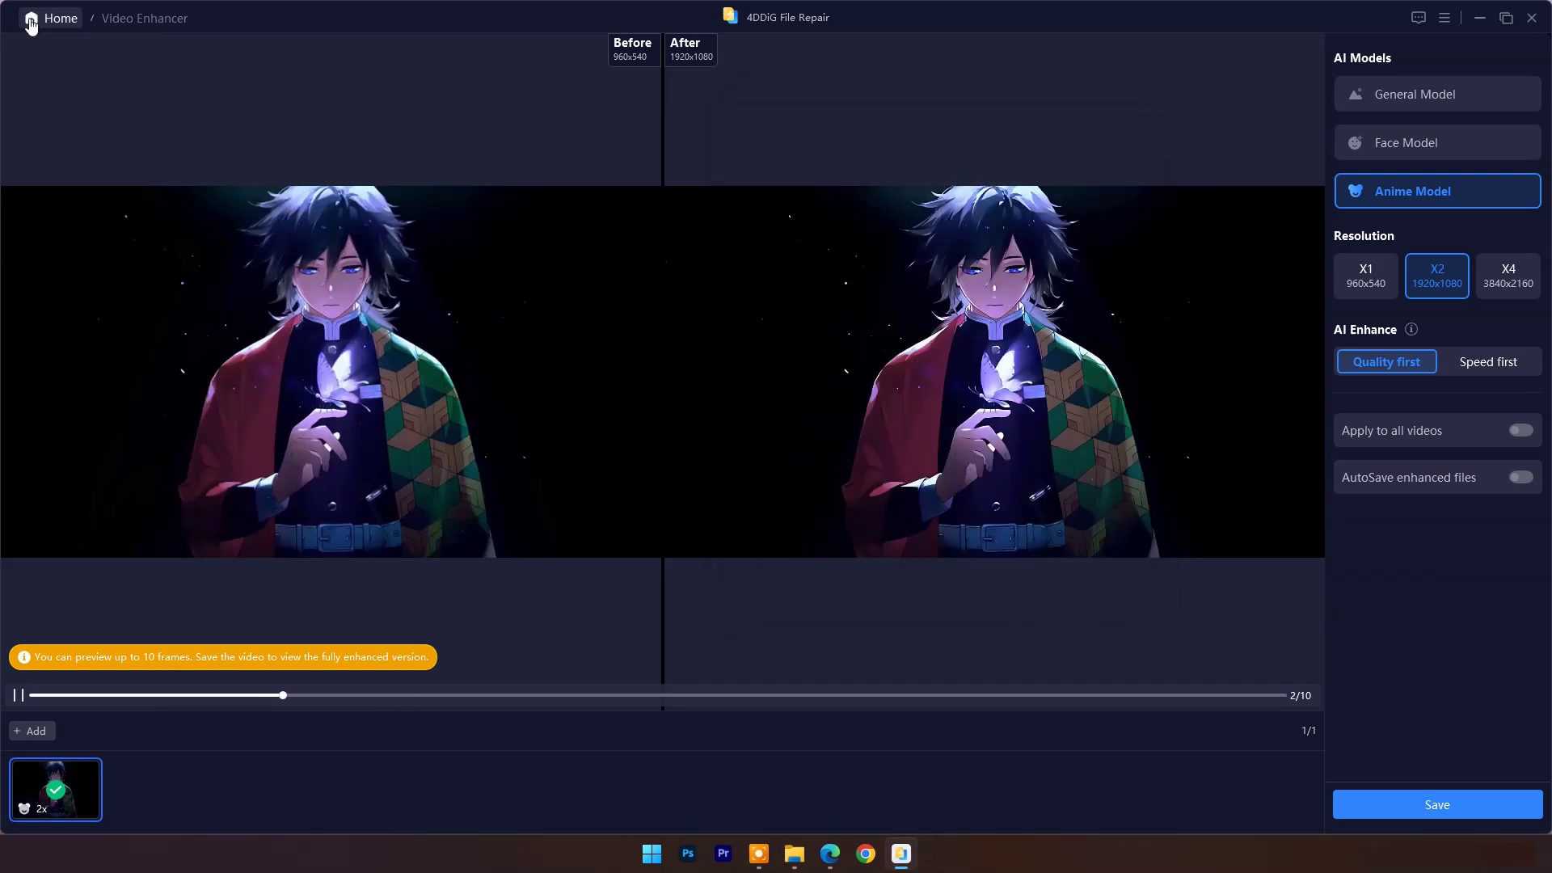
pyautogui.click(53, 20)
pyautogui.click(852, 472)
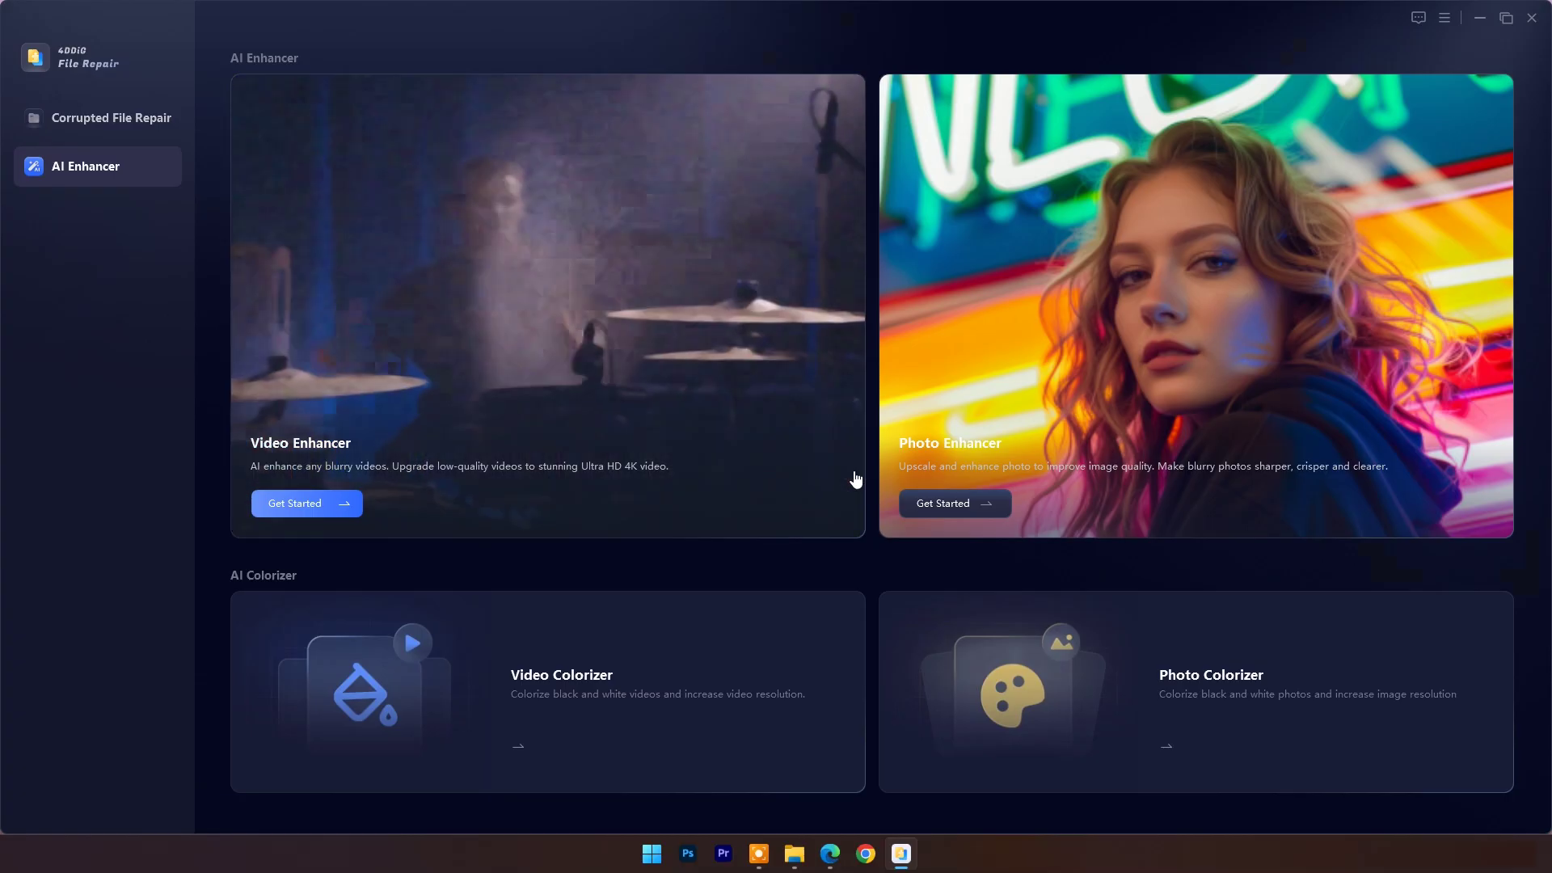
# Enhance the second sample, the headscarf woman, to 2048x1080 with the Face Model
pyautogui.click(336, 501)
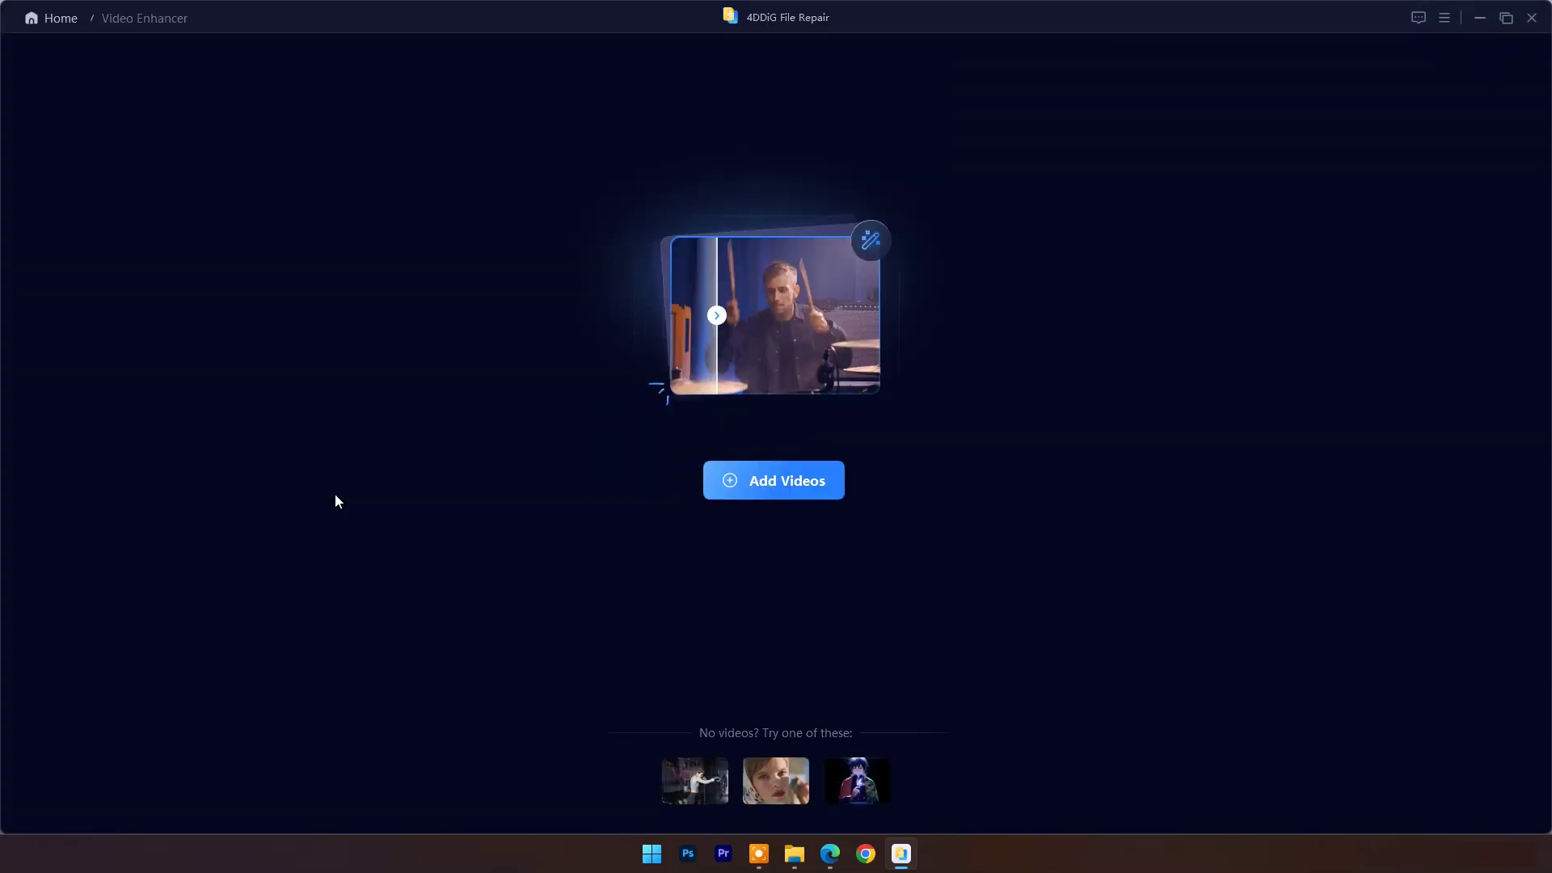
pyautogui.click(777, 777)
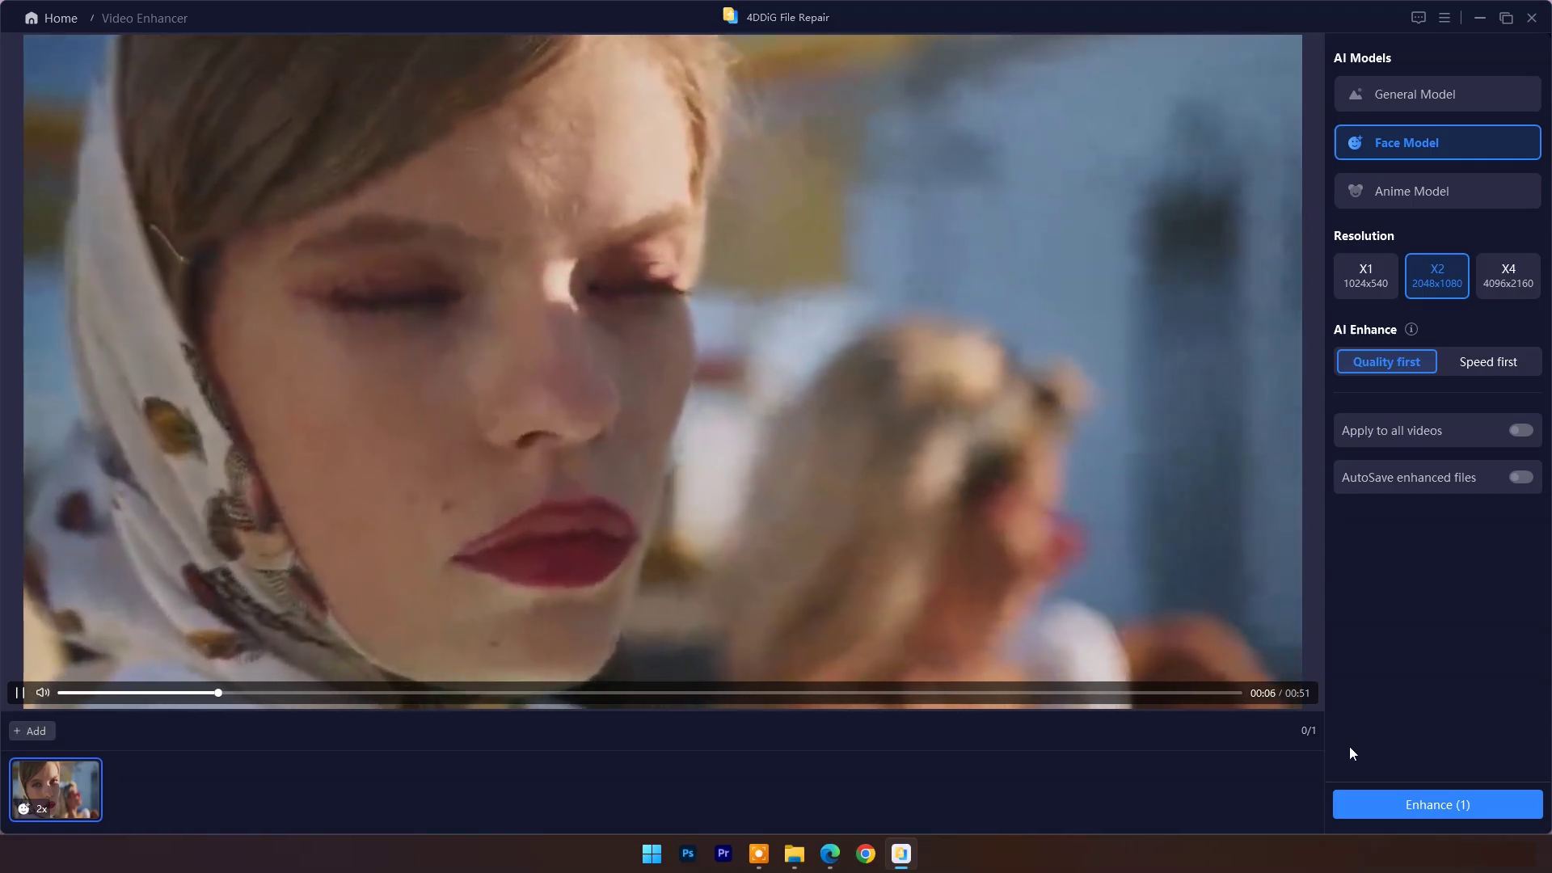
pyautogui.click(1431, 804)
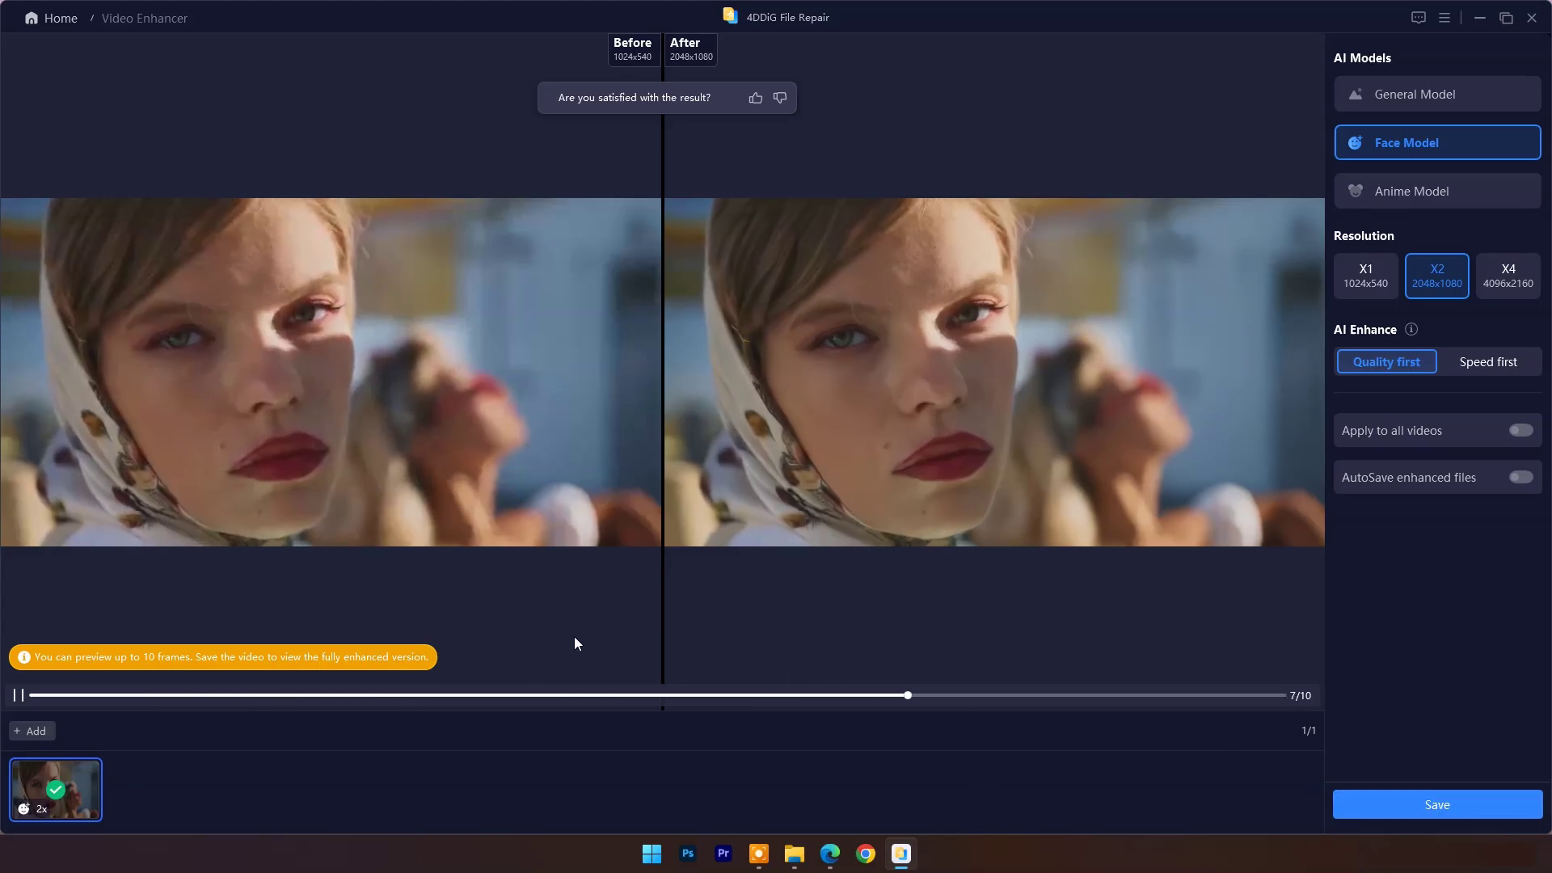
# Leave the unsaved enhanced video and open the Photo Enhancer
pyautogui.click(57, 17)
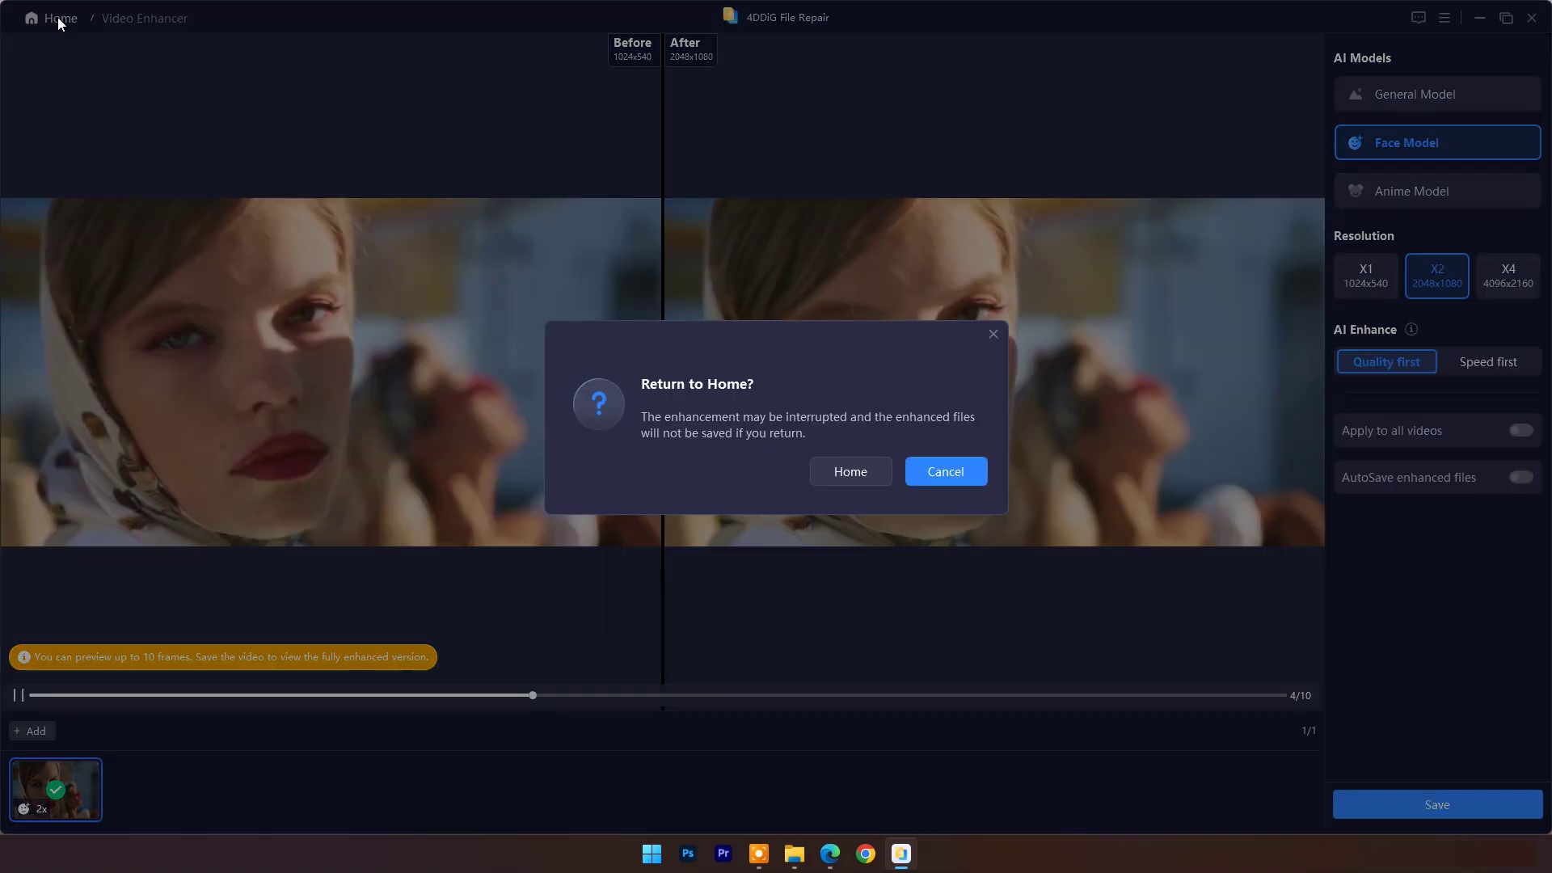
pyautogui.click(850, 471)
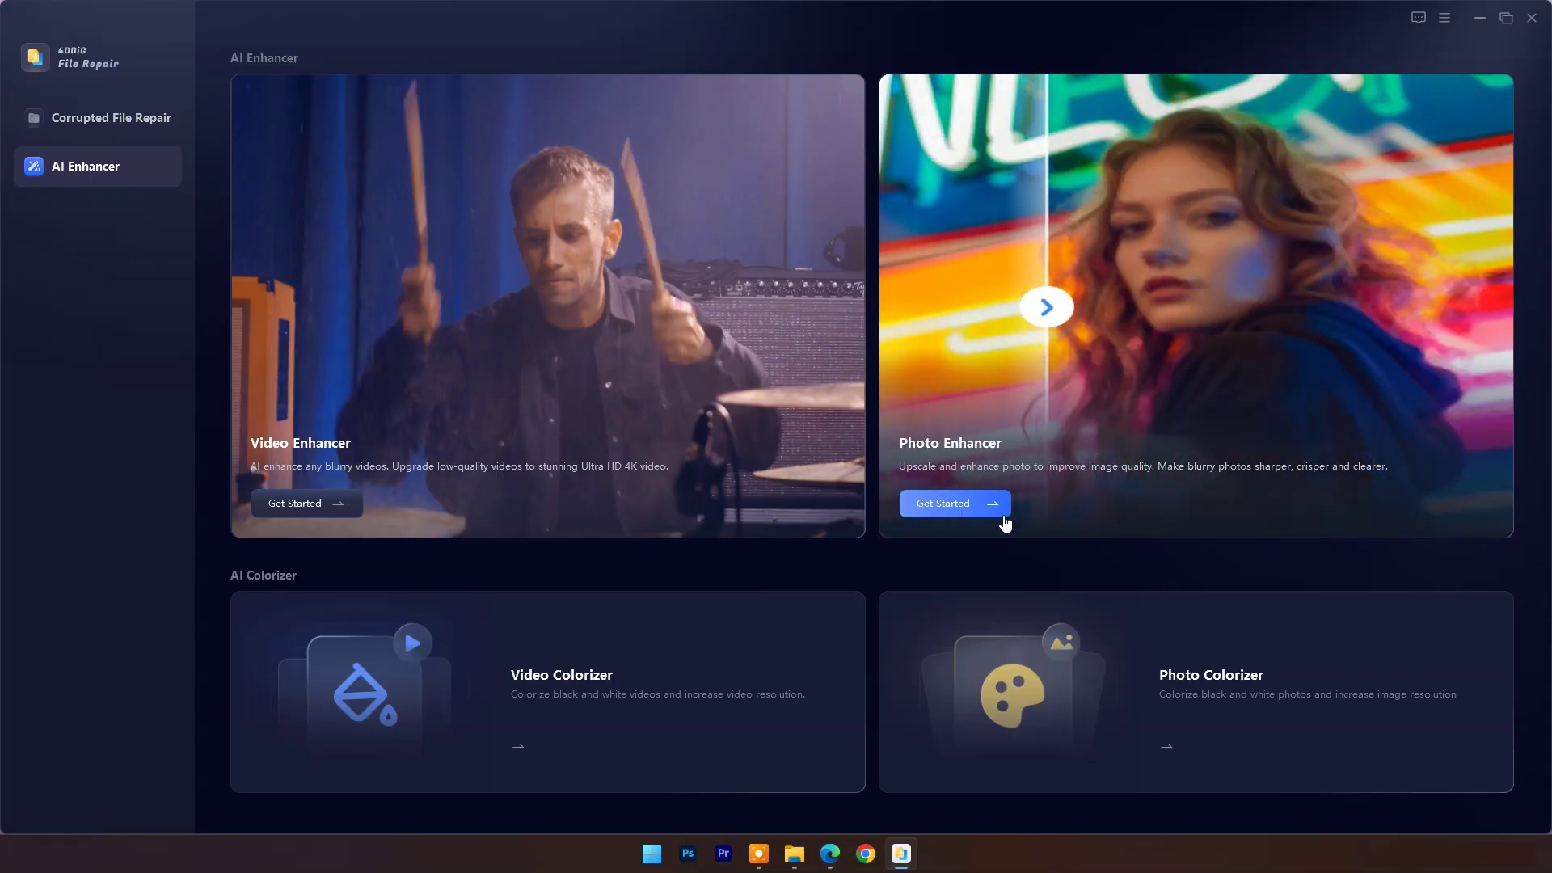
pyautogui.click(994, 502)
# Drag the third sepia photo from Desktop > 25022025 > IMAGES into the Photo Enhancer
pyautogui.click(794, 854)
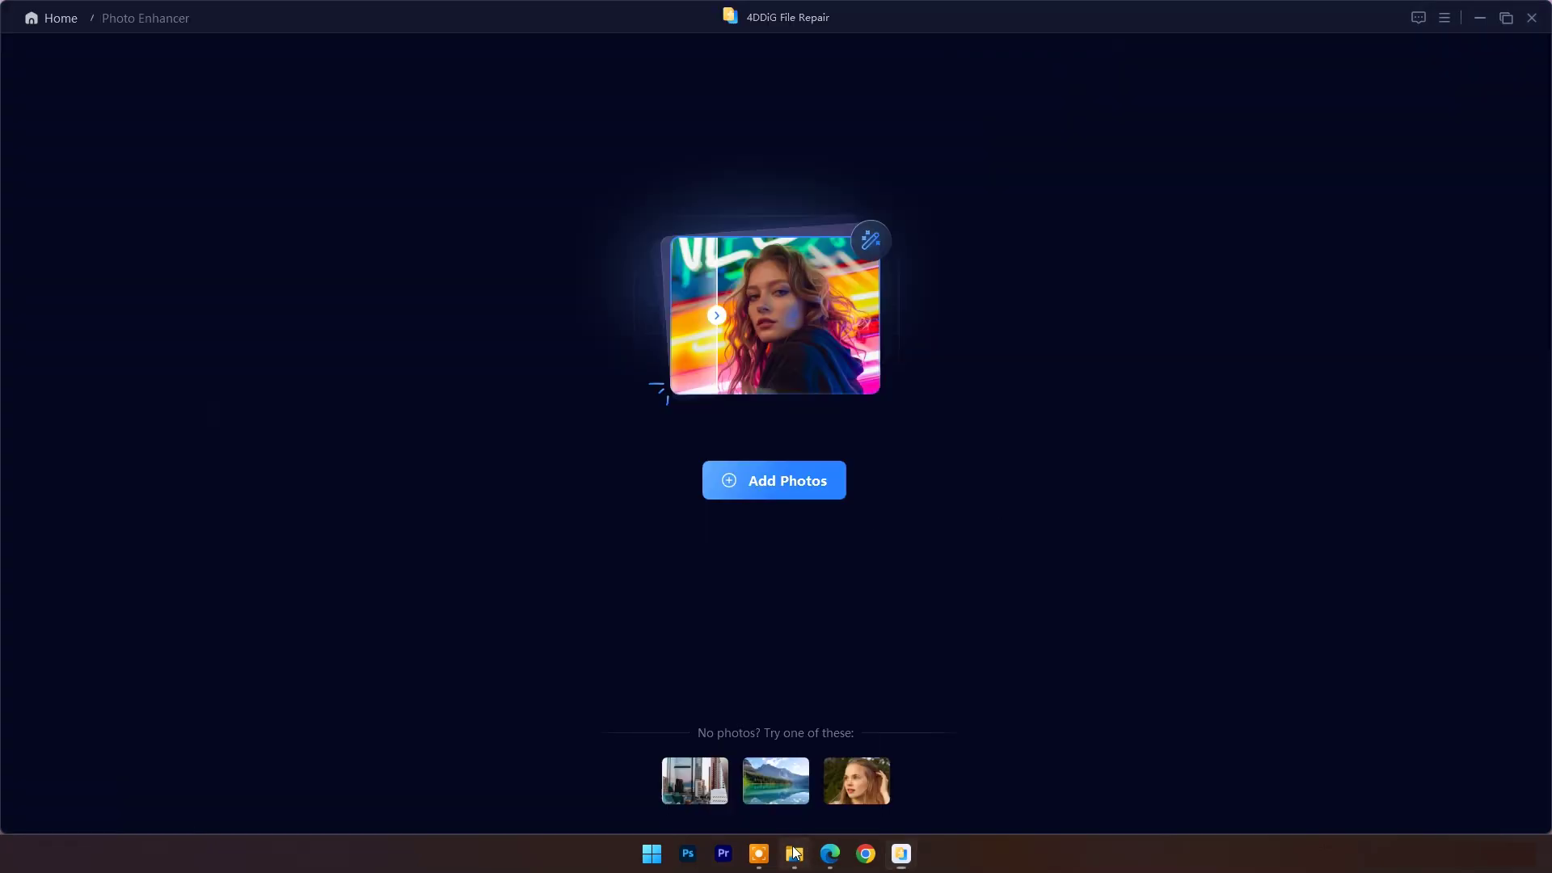
pyautogui.click(566, 379)
pyautogui.doubleClick(725, 288)
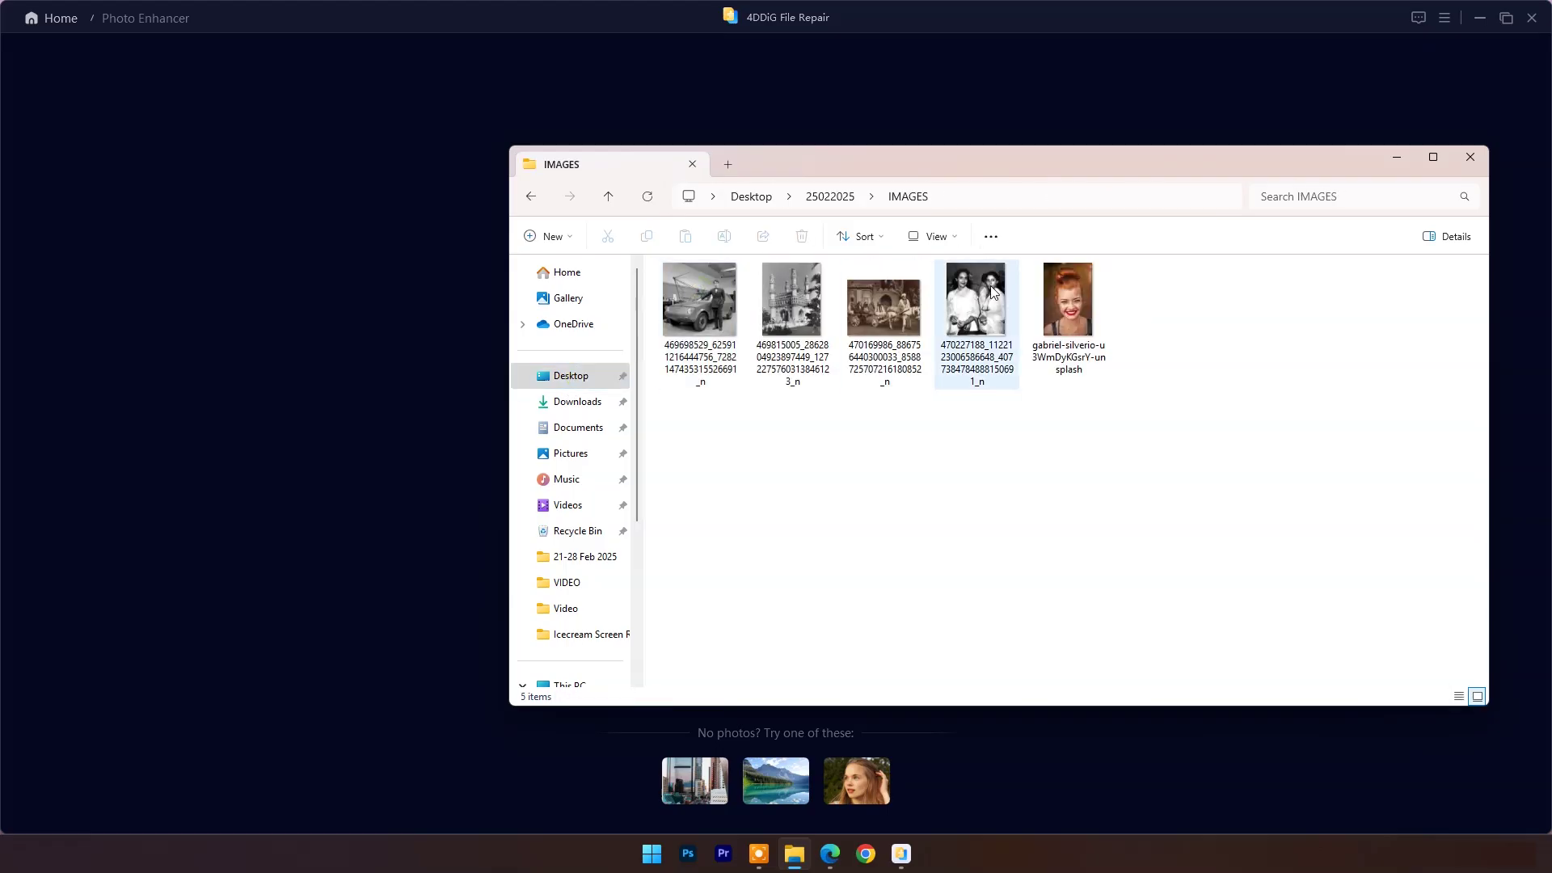
pyautogui.moveTo(884, 319); pyautogui.dragTo(437, 394)
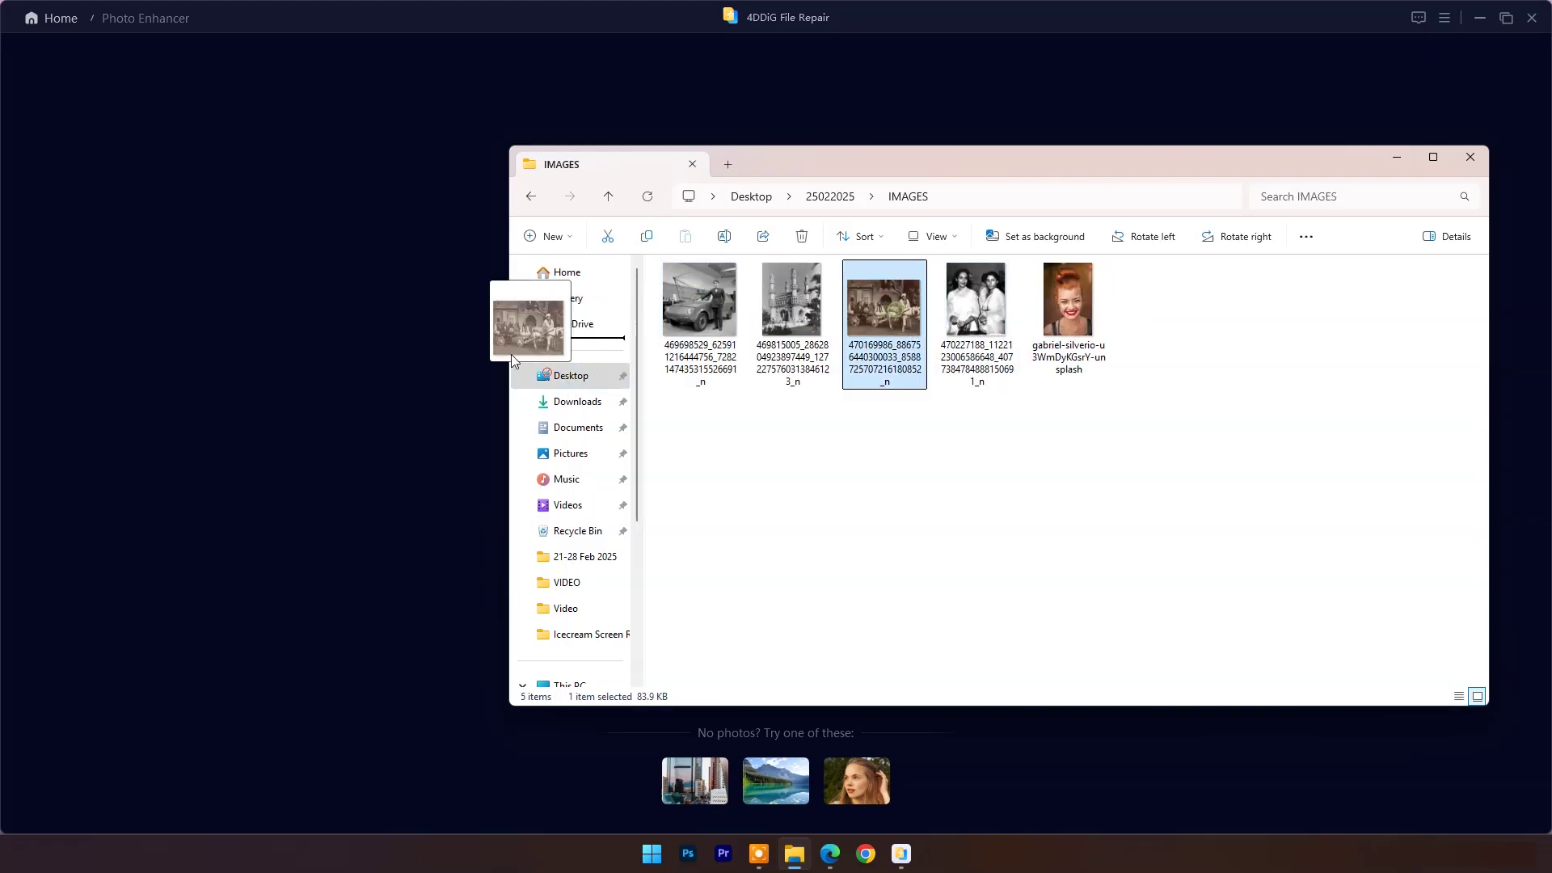
pyautogui.click(1395, 160)
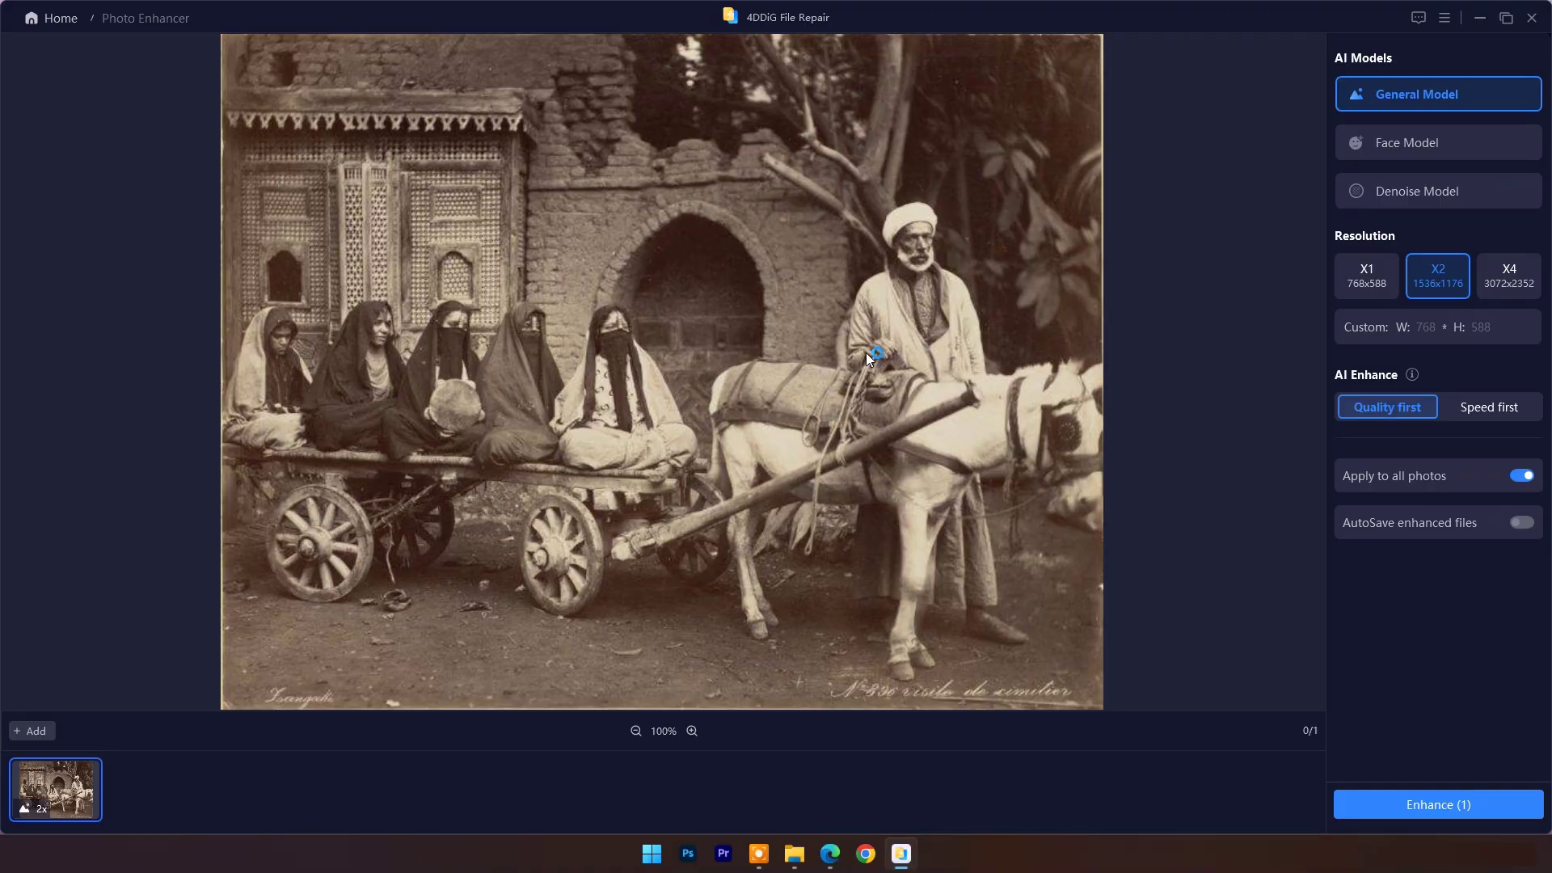
# Turn off 'Apply to all photos' and enhance the cart photo with General Model X2 to 1536x1176
pyautogui.click(693, 731)
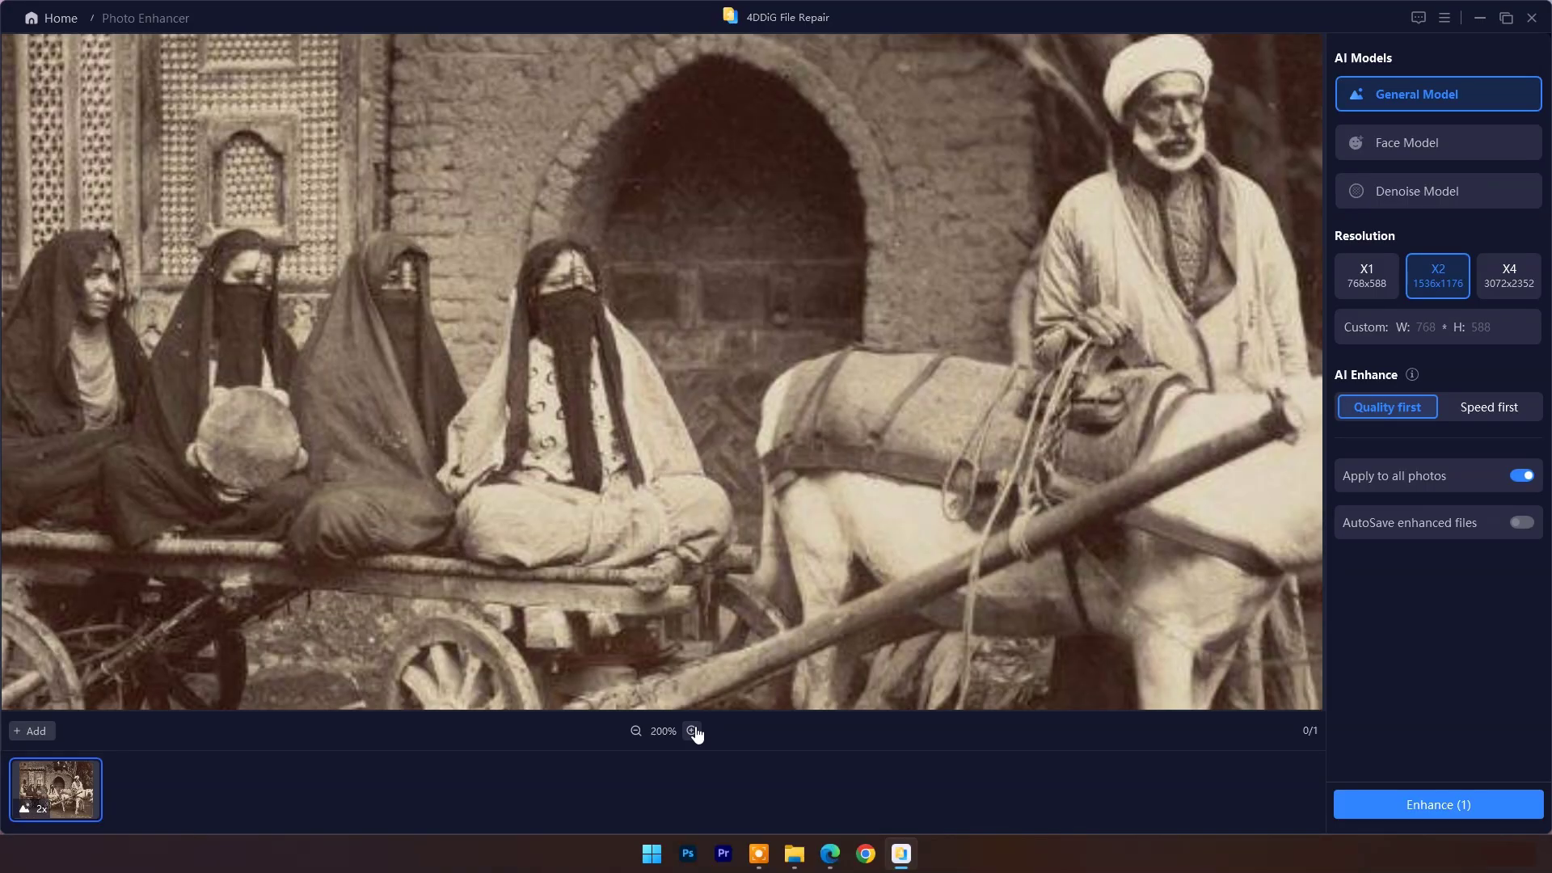
pyautogui.moveTo(950, 164); pyautogui.dragTo(599, 371)
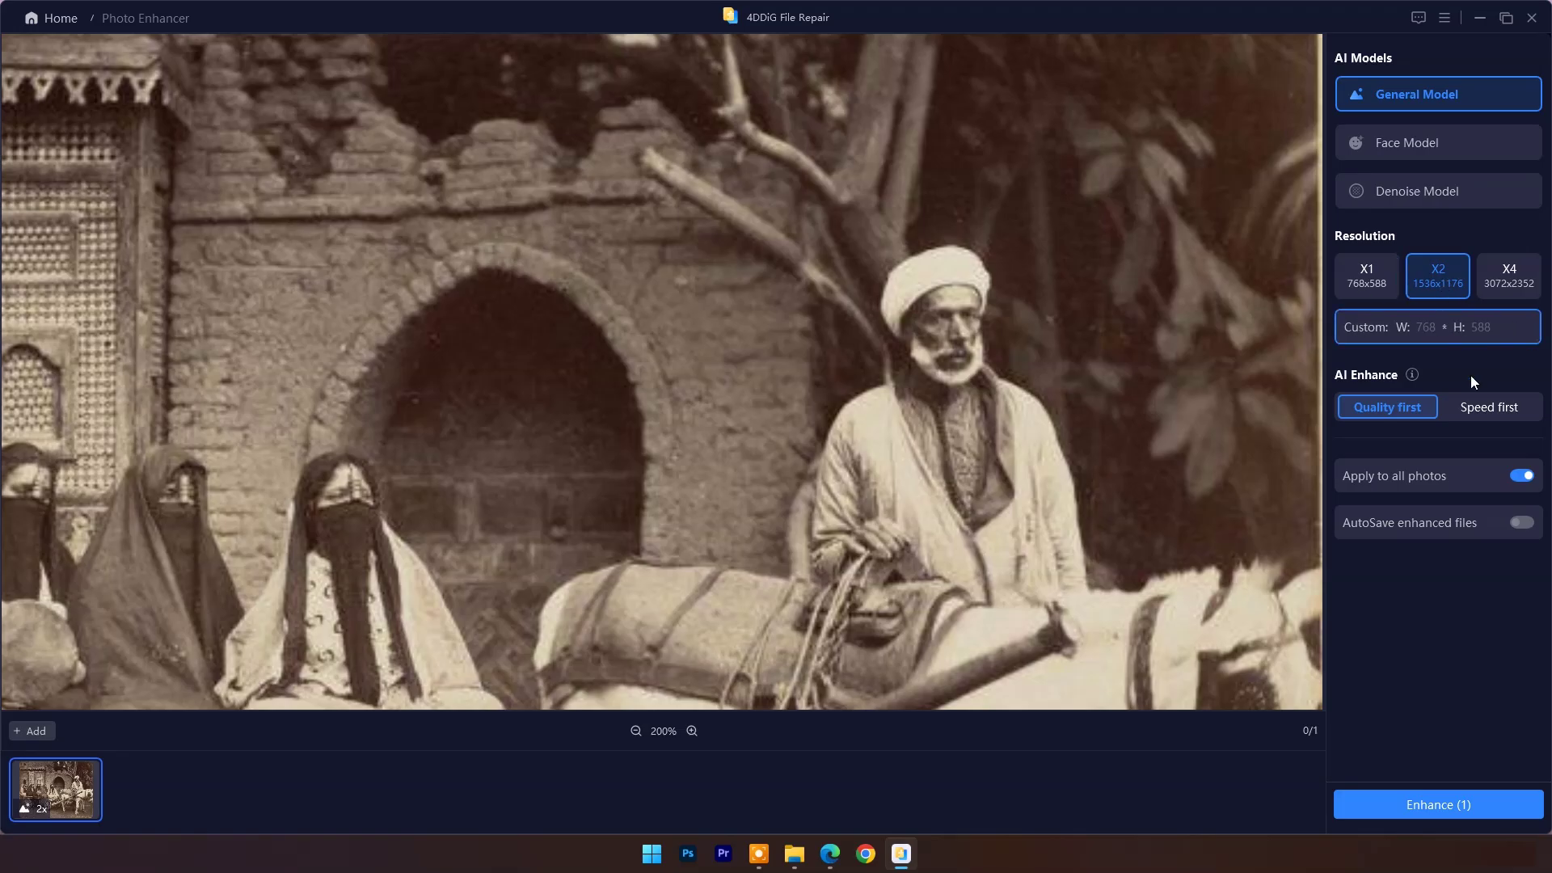
pyautogui.click(1522, 475)
pyautogui.click(1415, 804)
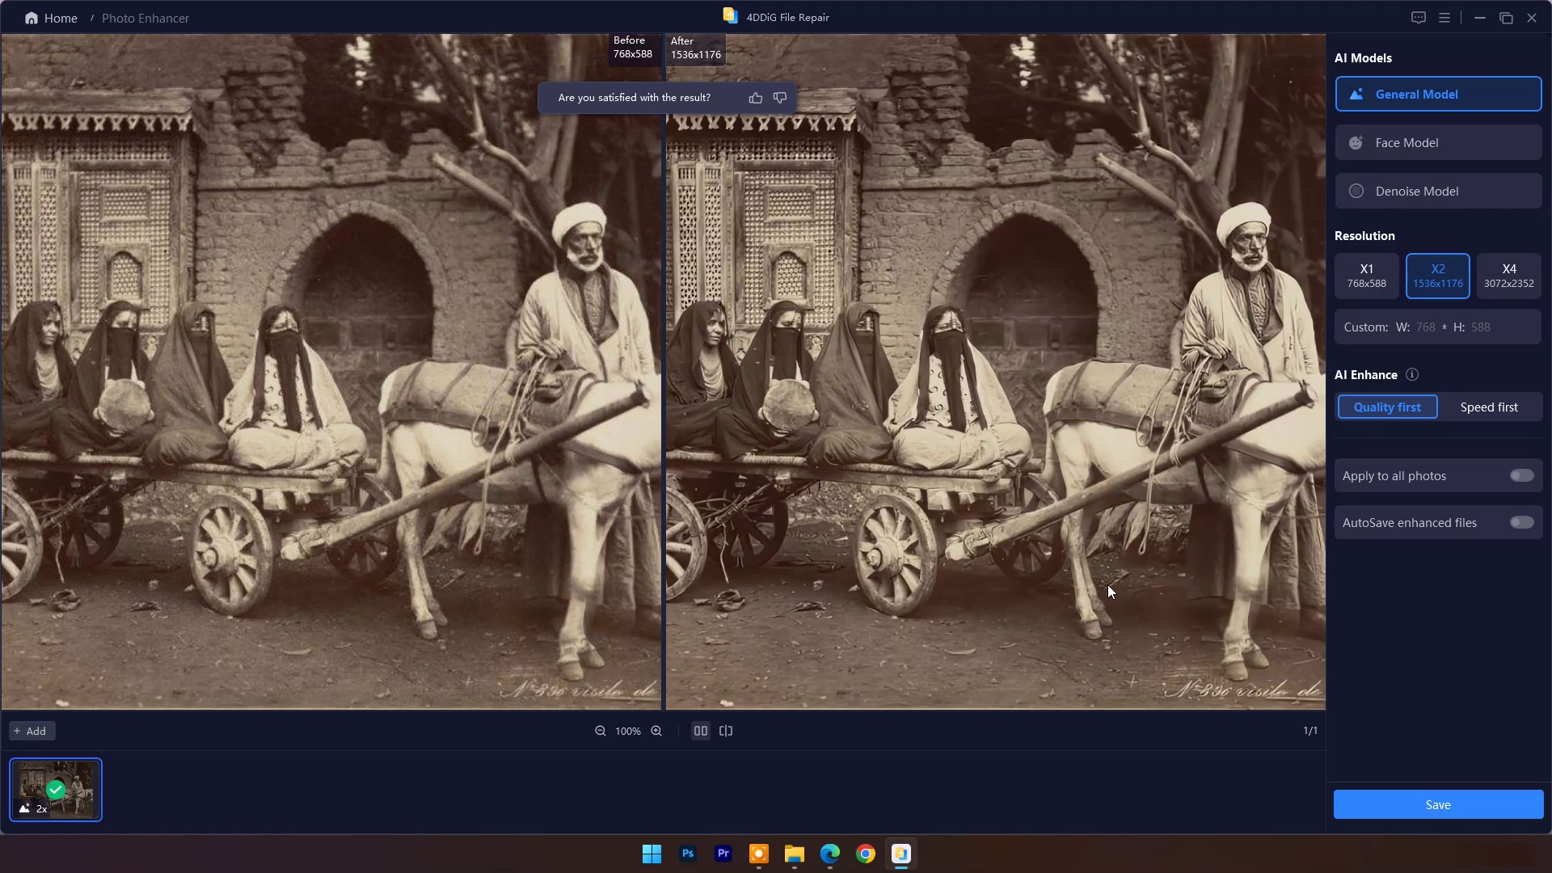
# Compare the cart photo in split view at 1000% zoom, sliding the divider left
pyautogui.click(726, 732)
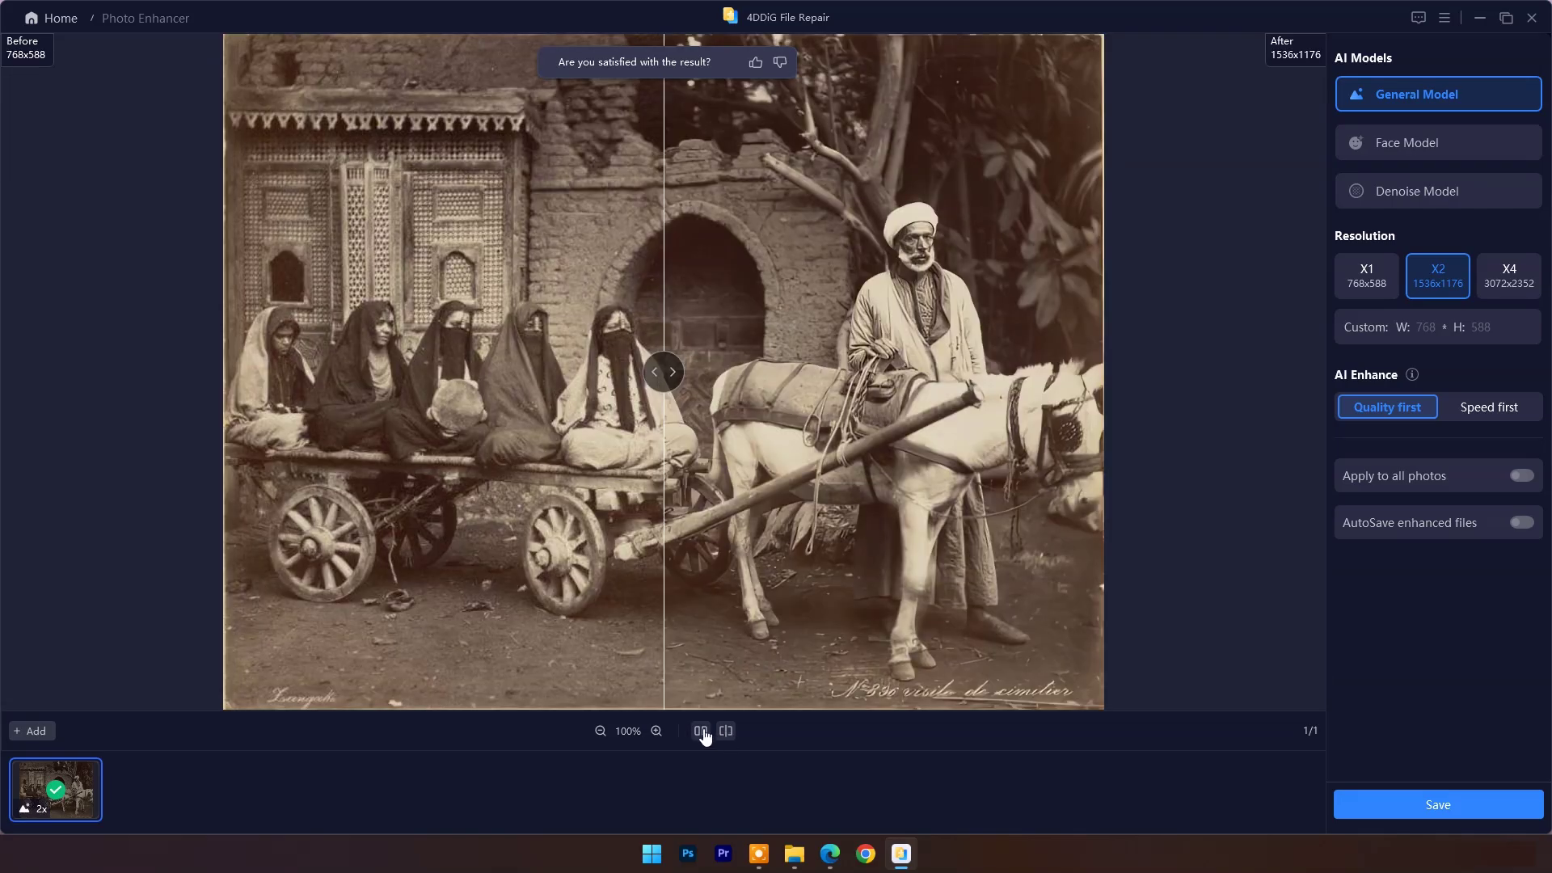
pyautogui.click(702, 733)
pyautogui.click(655, 731)
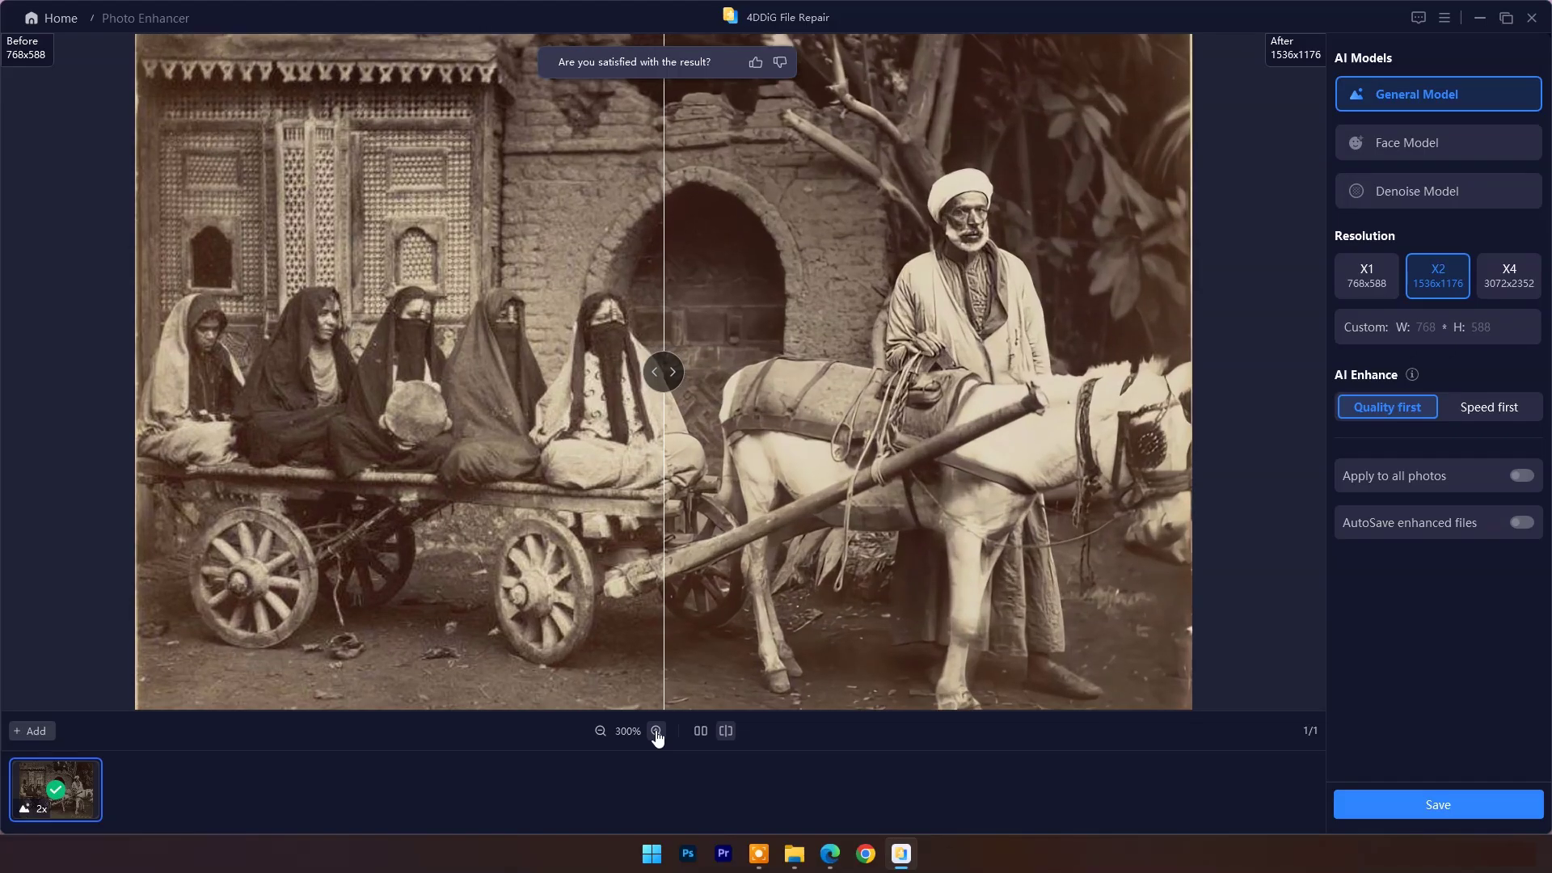
pyautogui.click(657, 731)
pyautogui.click(656, 732)
pyautogui.click(656, 731)
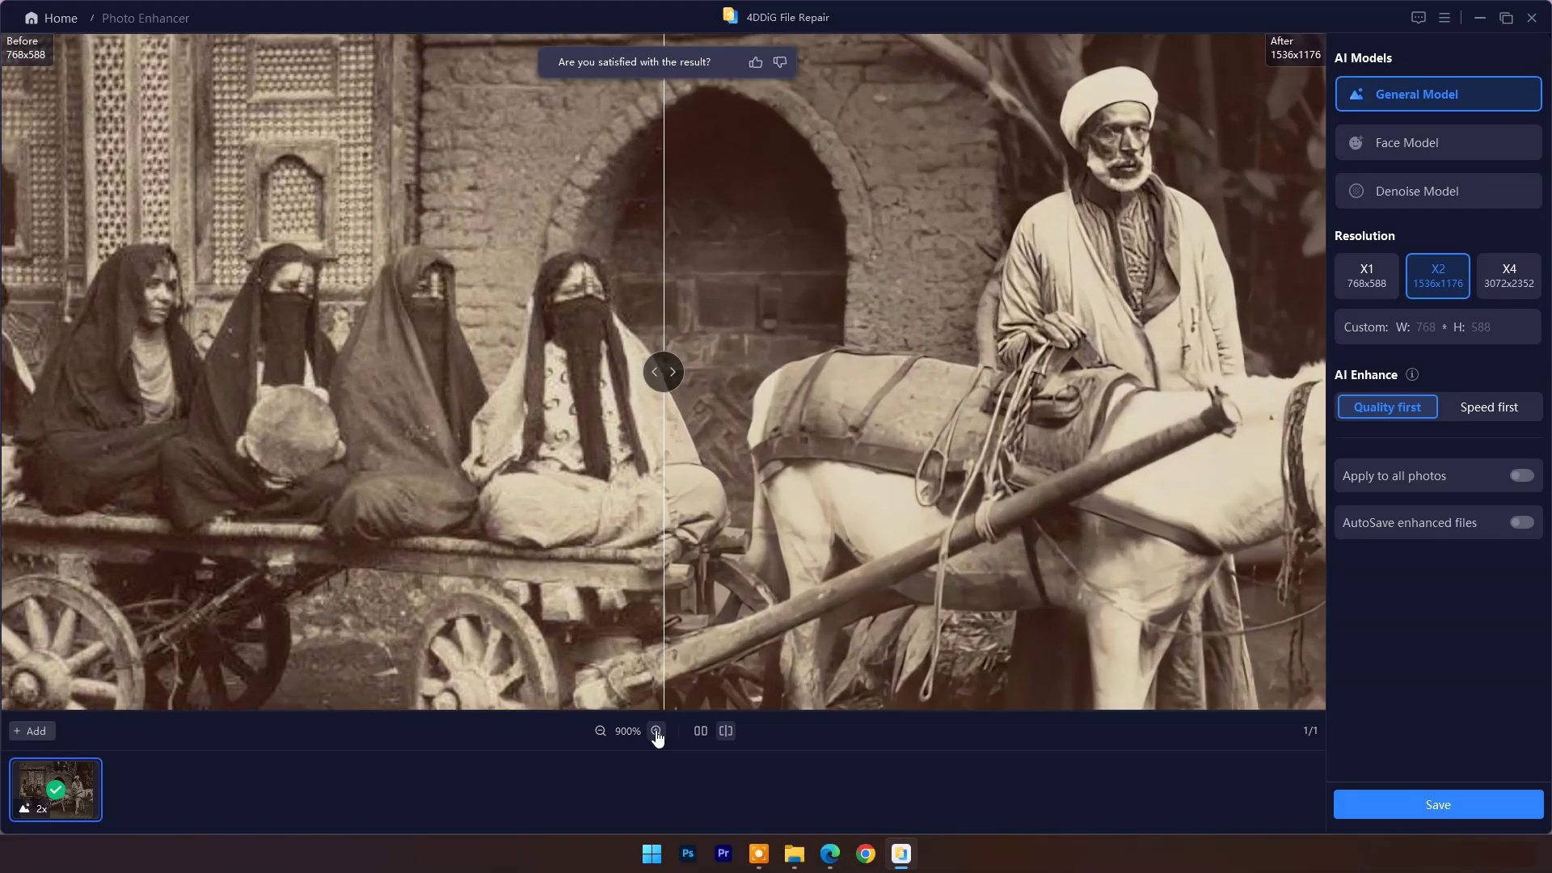
pyautogui.click(656, 731)
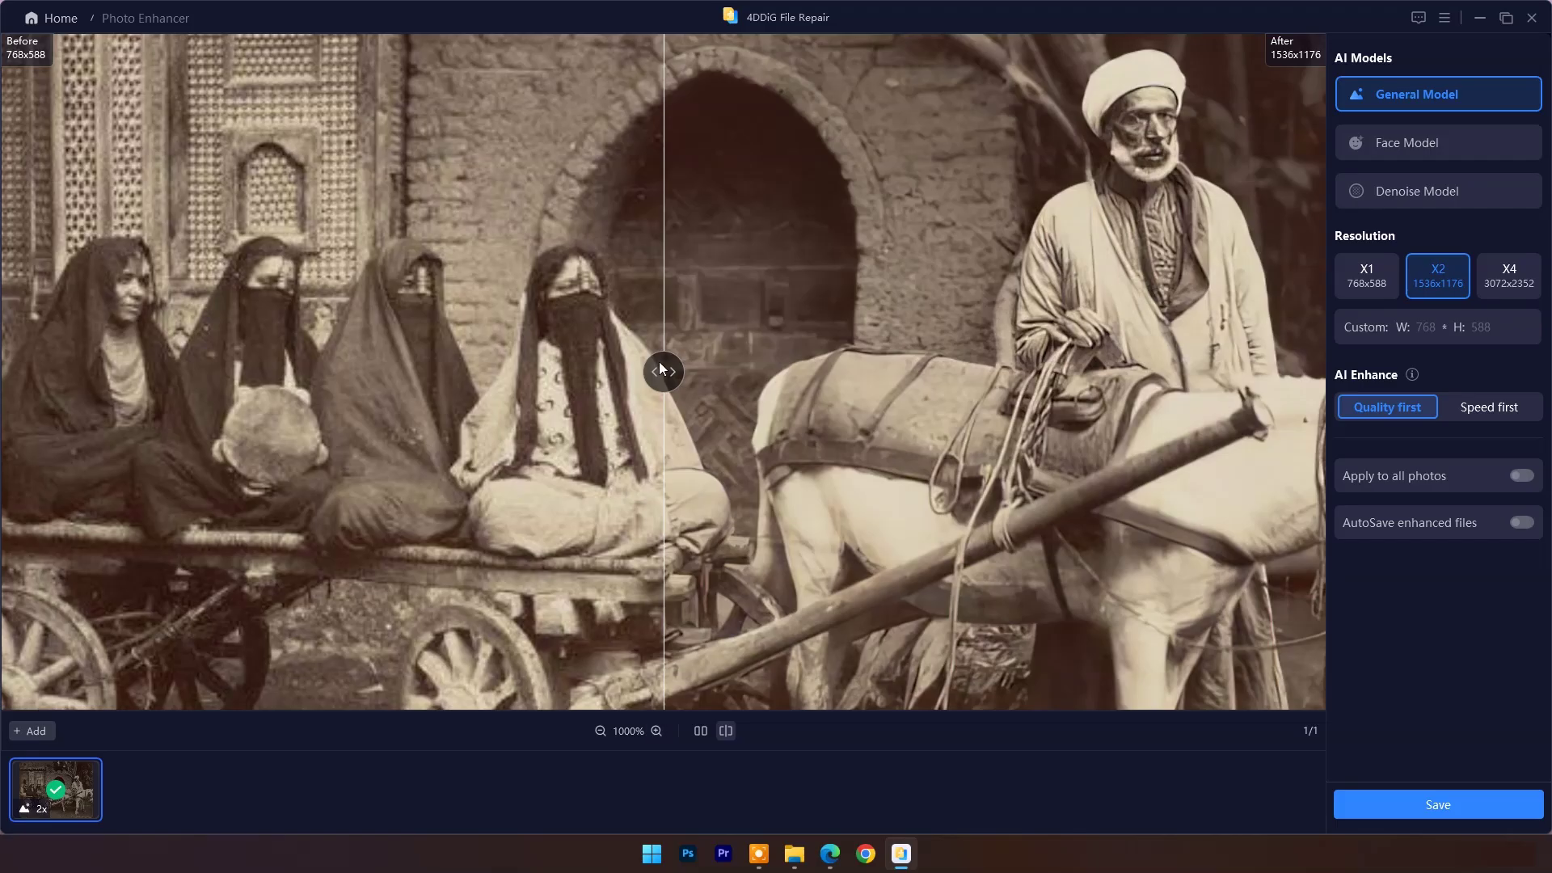
pyautogui.moveTo(658, 364)
pyautogui.mouseDown()
pyautogui.moveTo(419, 365)
pyautogui.moveTo(760, 370)
pyautogui.moveTo(368, 387)
pyautogui.moveTo(168, 346)
pyautogui.moveTo(48, 350)
pyautogui.moveTo(596, 348)
pyautogui.moveTo(666, 364)
pyautogui.mouseUp()
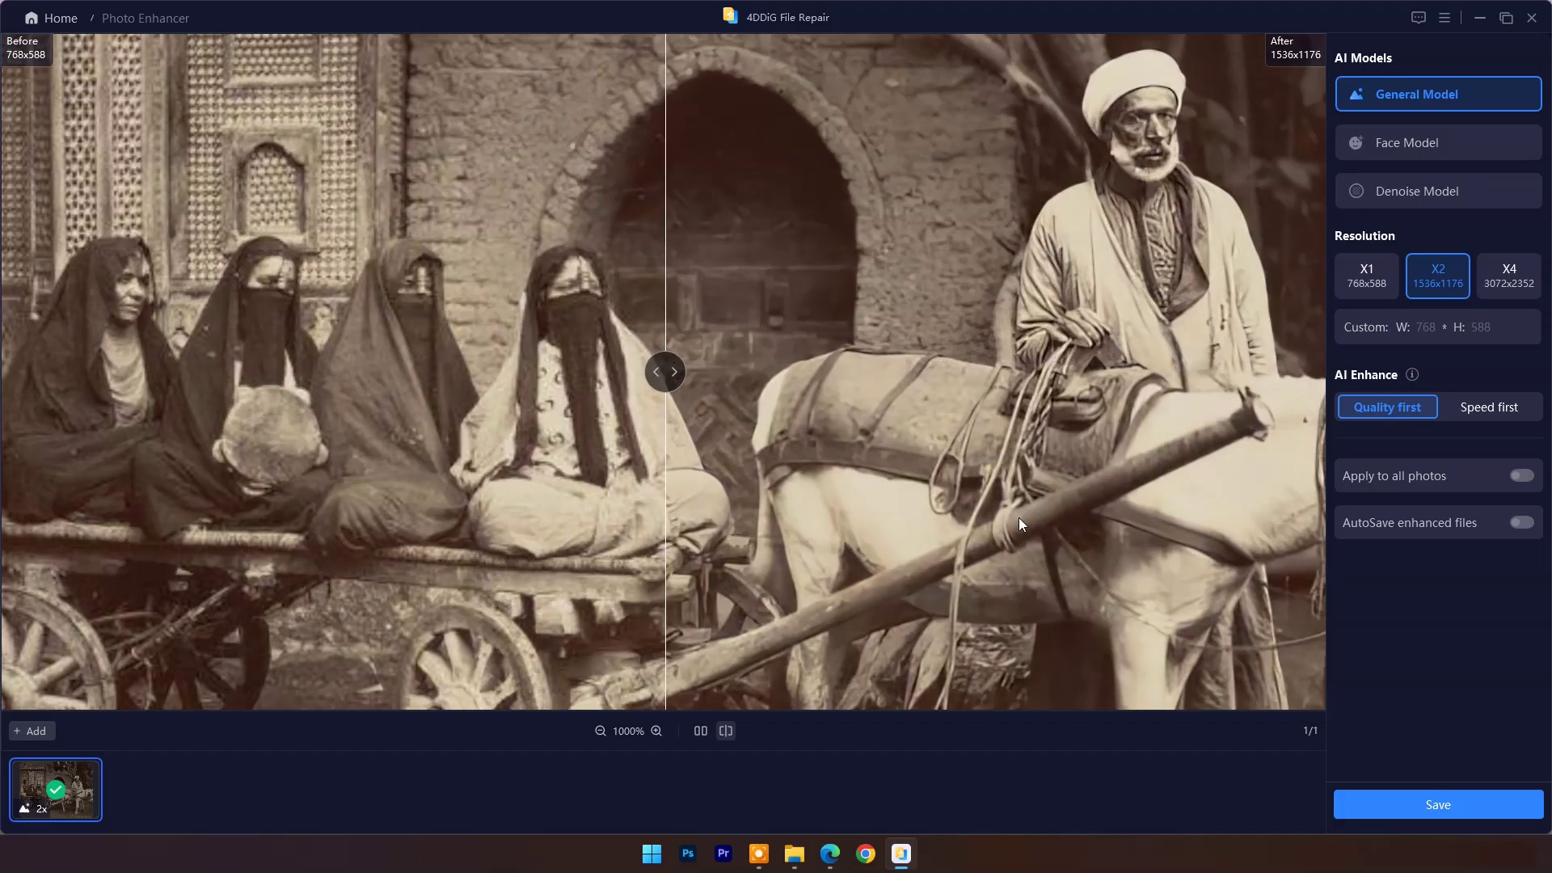
# Save the enhanced cart photo to the Desktop Output folder
pyautogui.click(1395, 803)
pyautogui.click(69, 159)
pyautogui.click(369, 146)
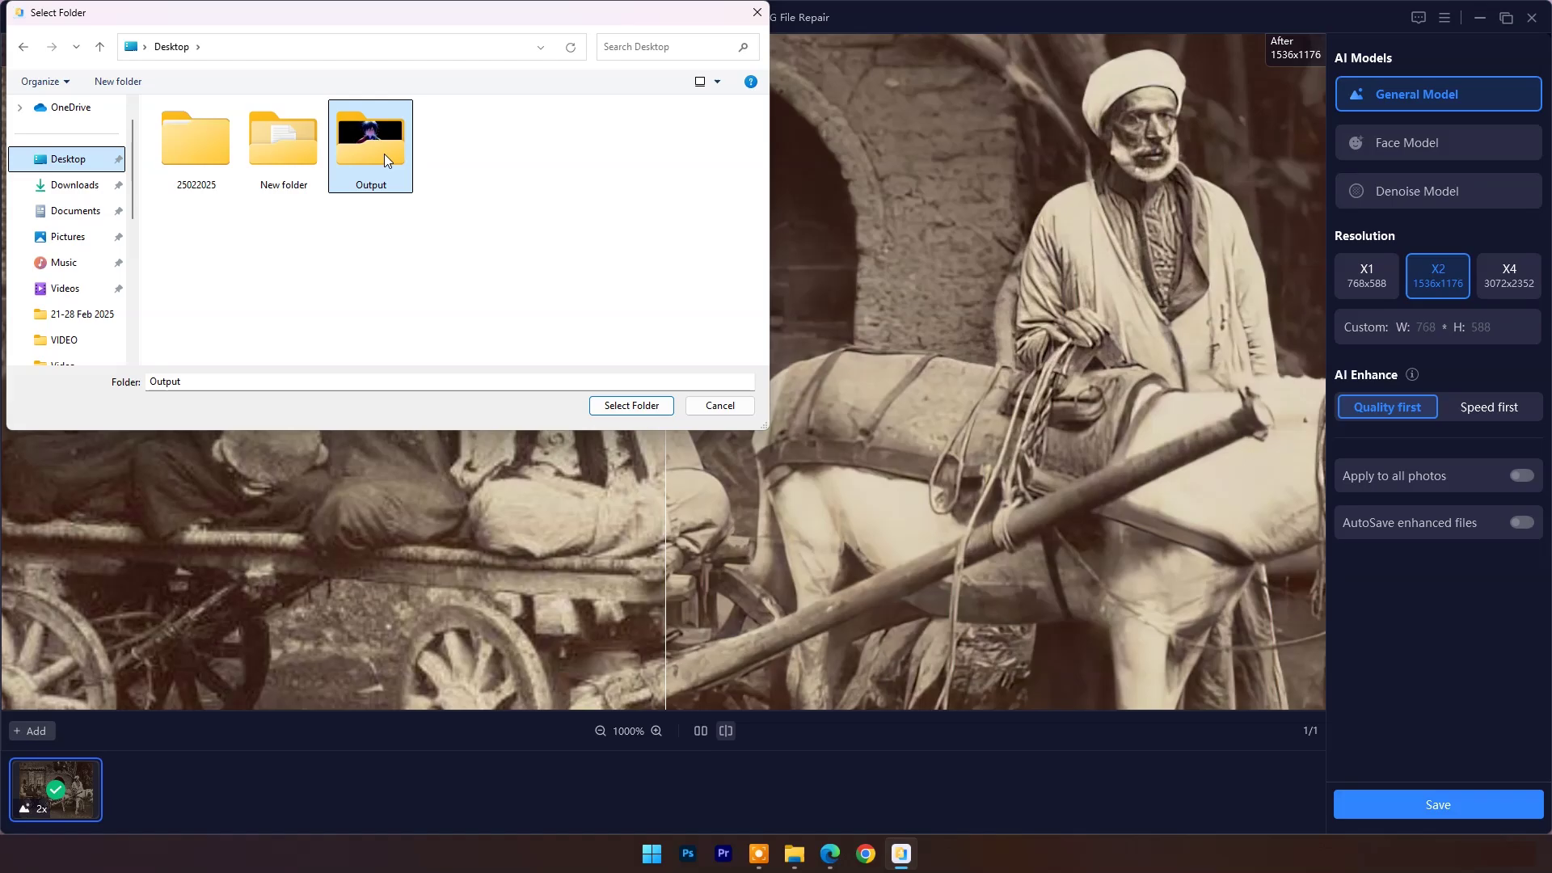
pyautogui.click(632, 405)
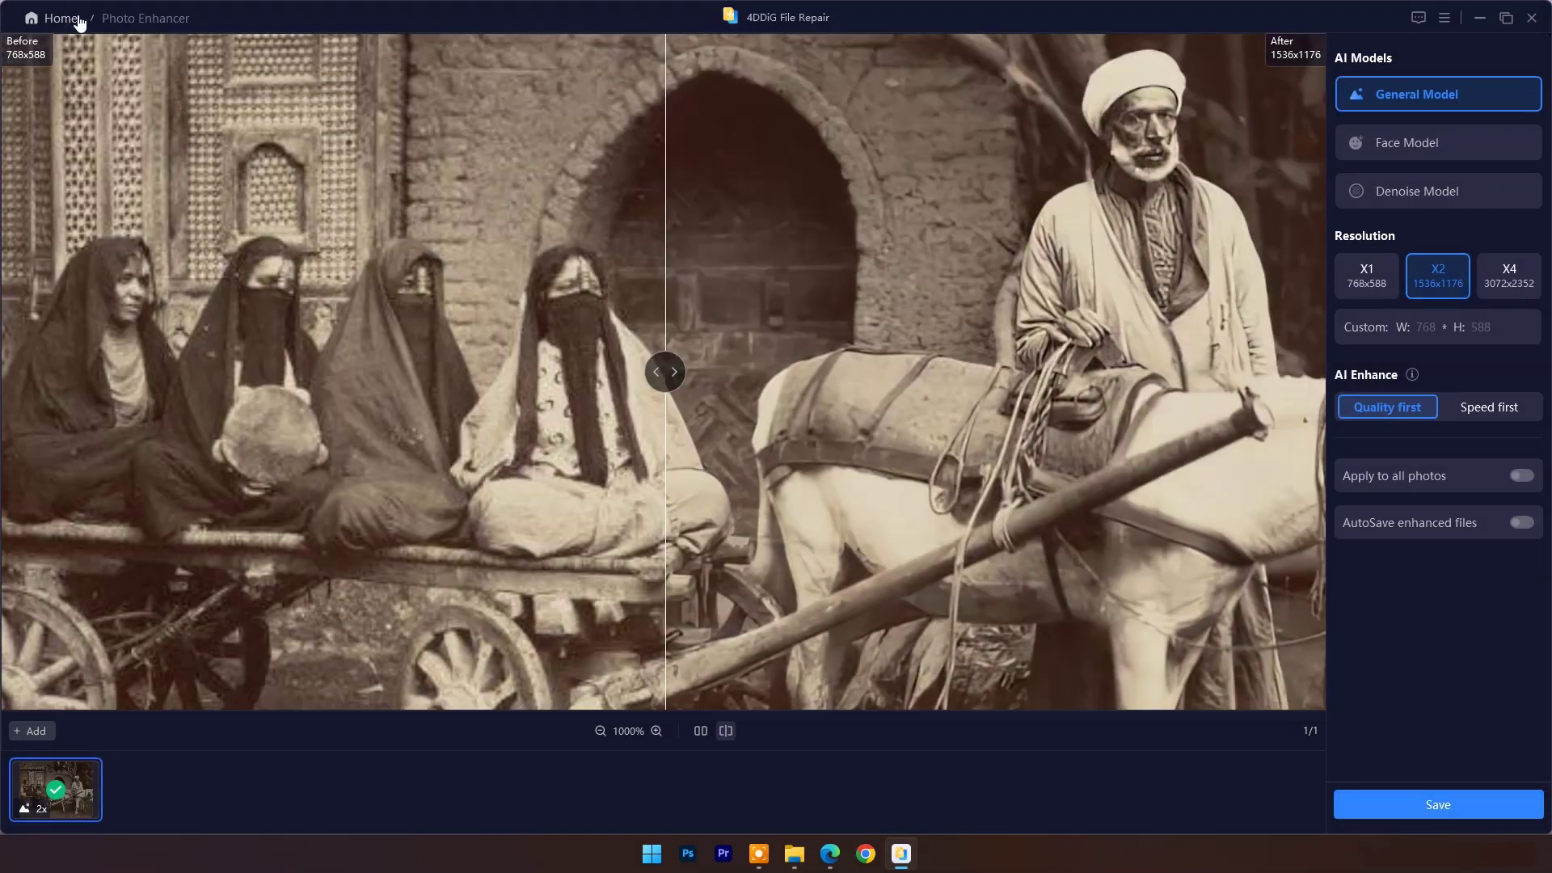
# Return home and reopen an empty Photo Enhancer page
pyautogui.click(60, 19)
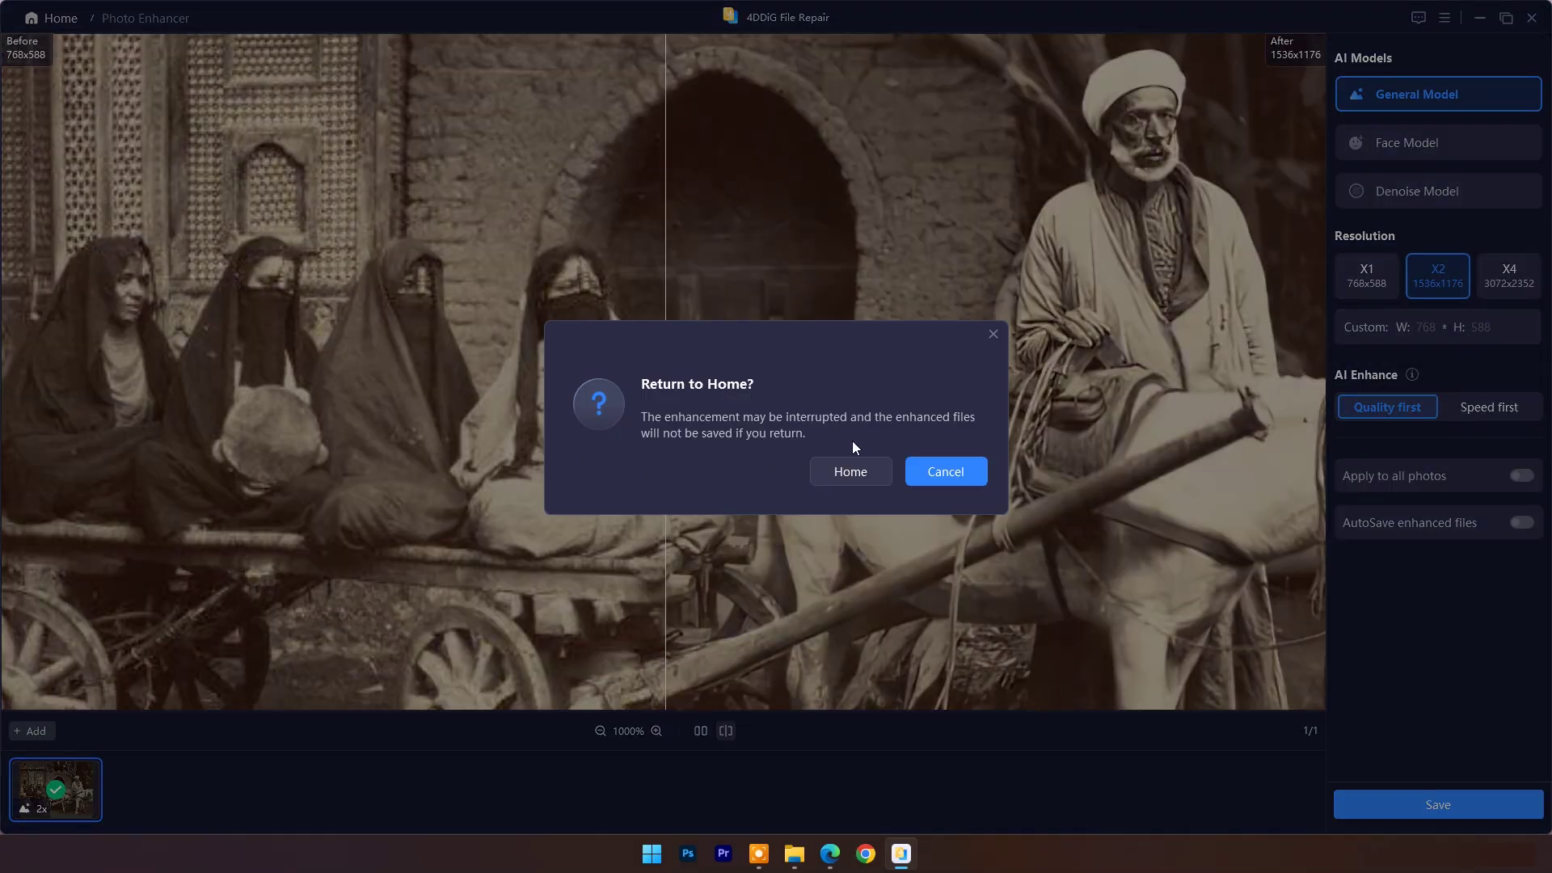
pyautogui.click(850, 471)
pyautogui.click(958, 504)
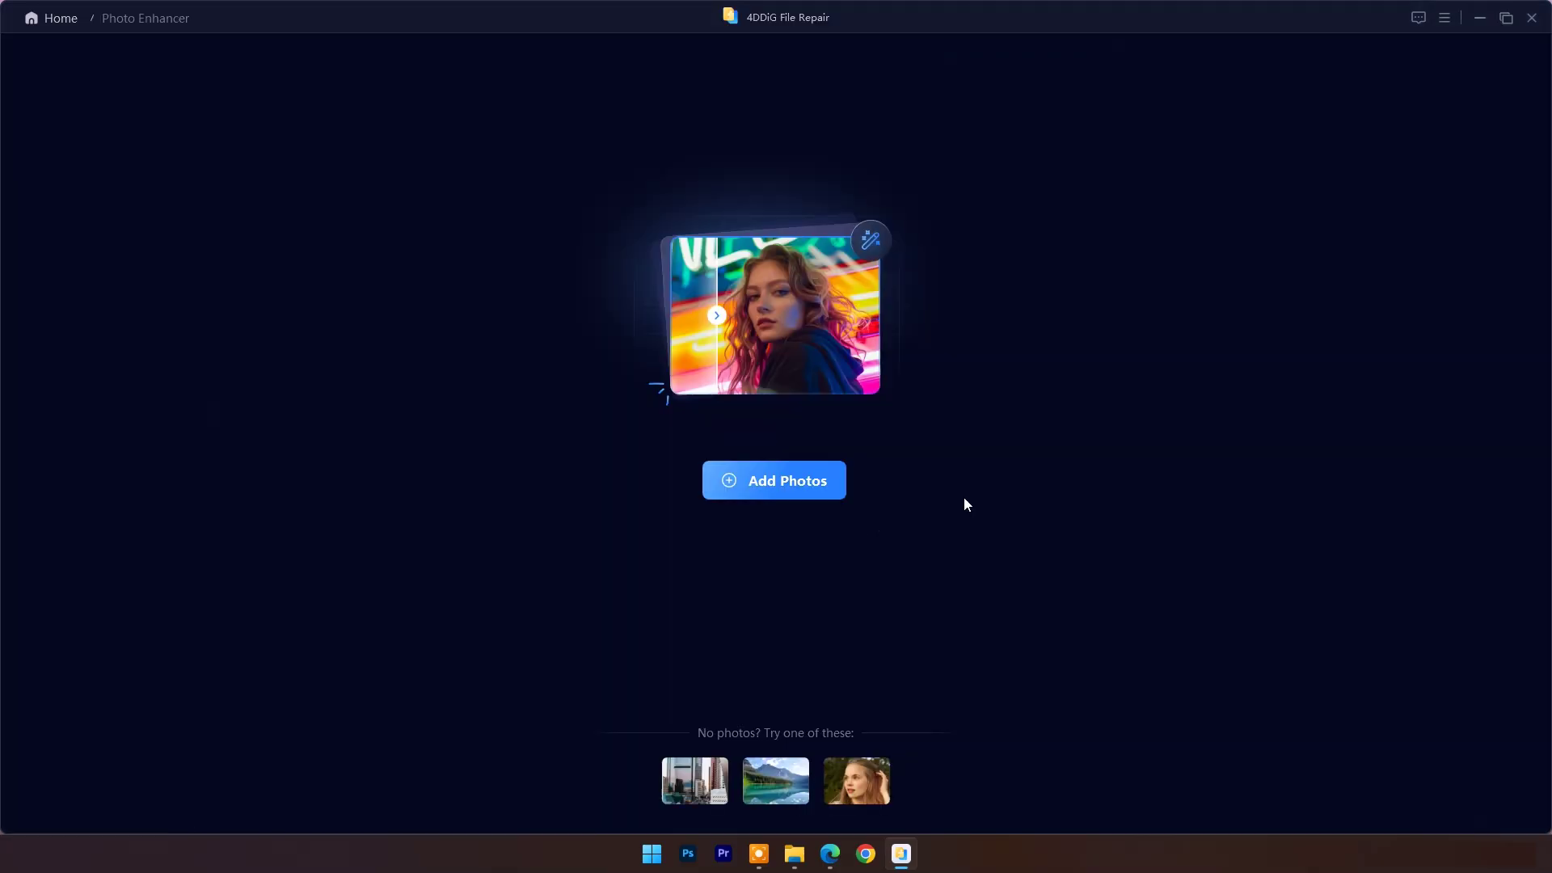
# Enhance the sample girl portrait with Face Model to 1686x1264 and compare it split-view at 400%
pyautogui.click(856, 781)
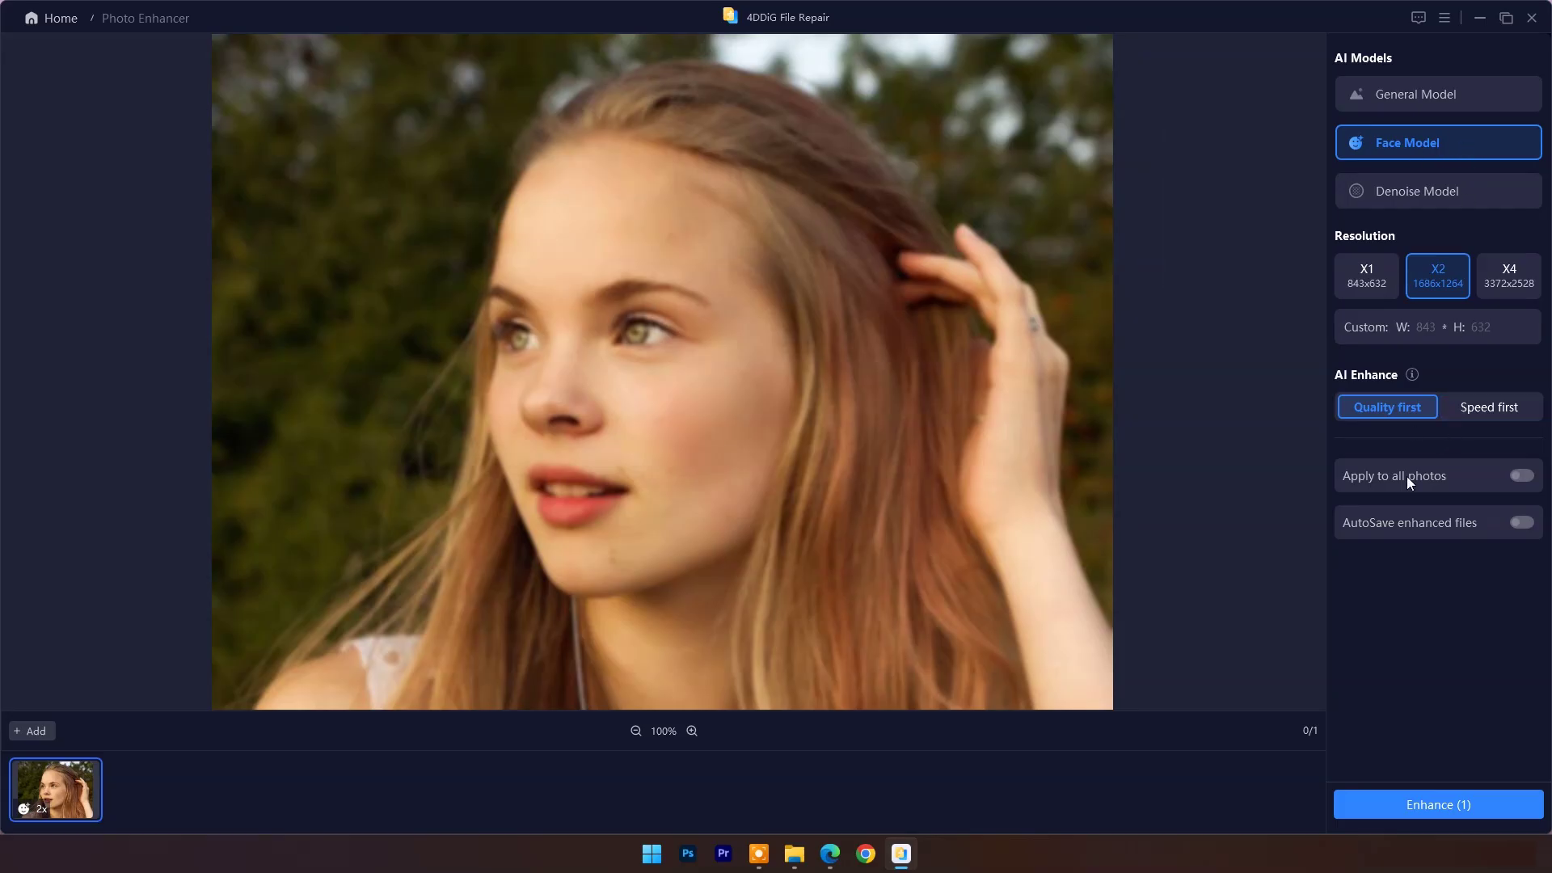
pyautogui.click(1438, 804)
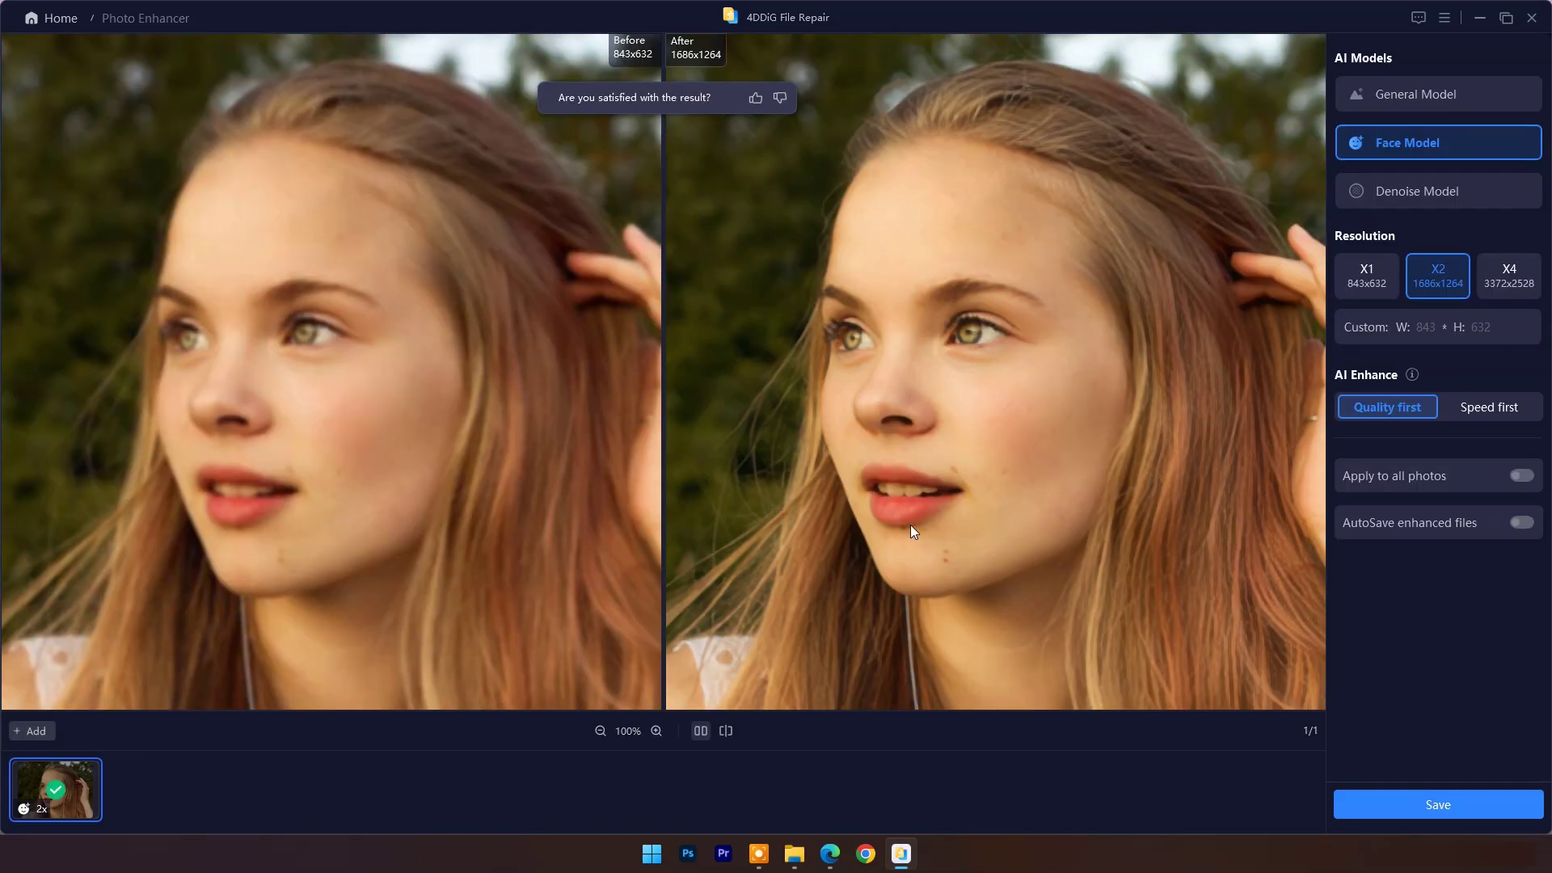
pyautogui.click(727, 731)
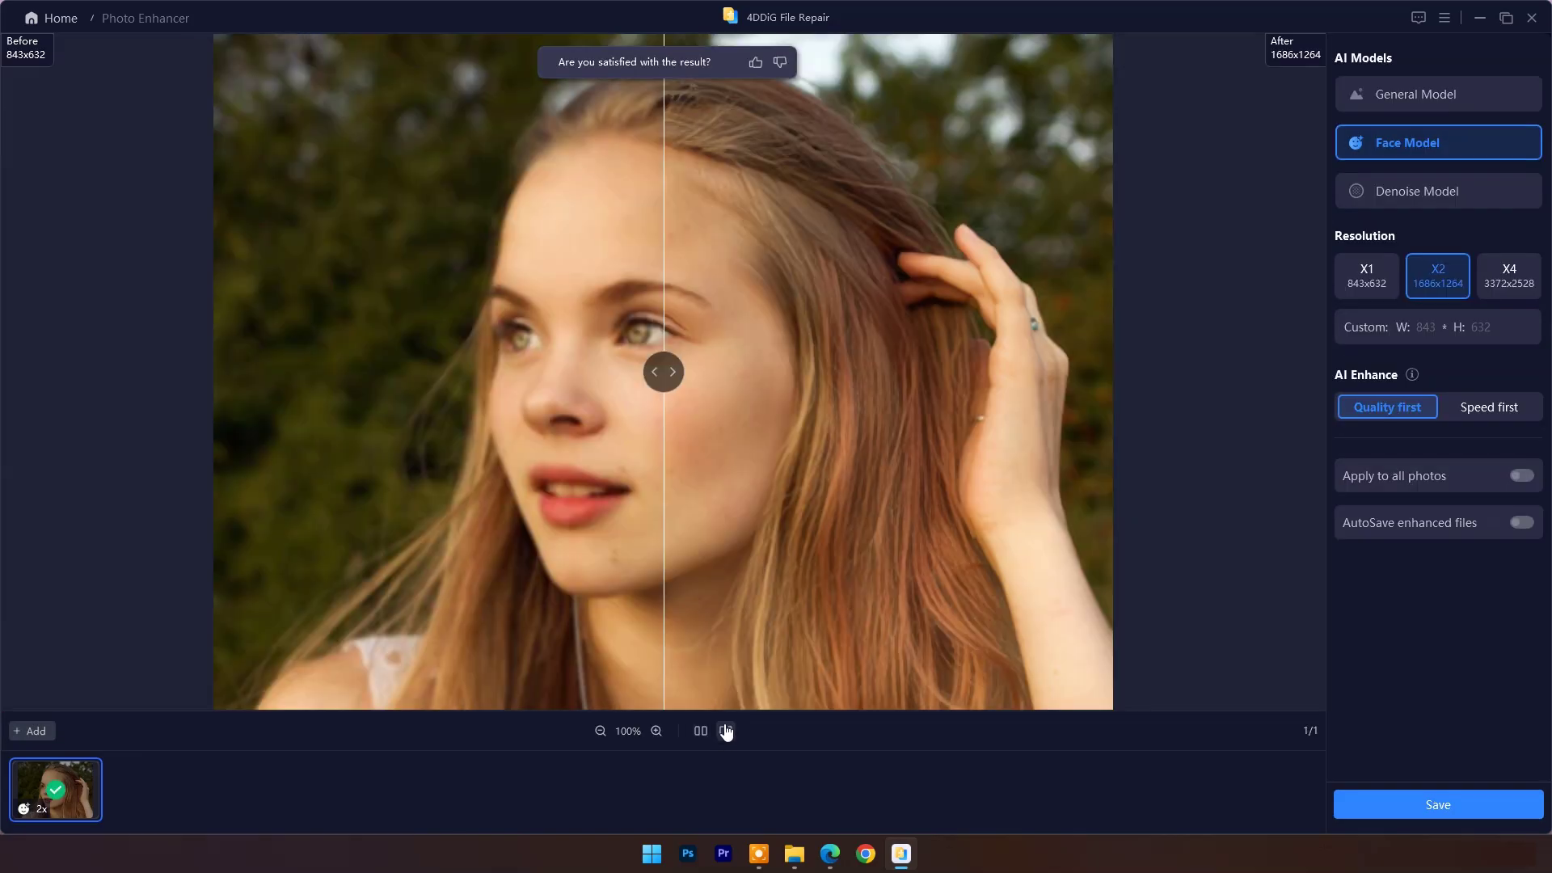
pyautogui.click(655, 731)
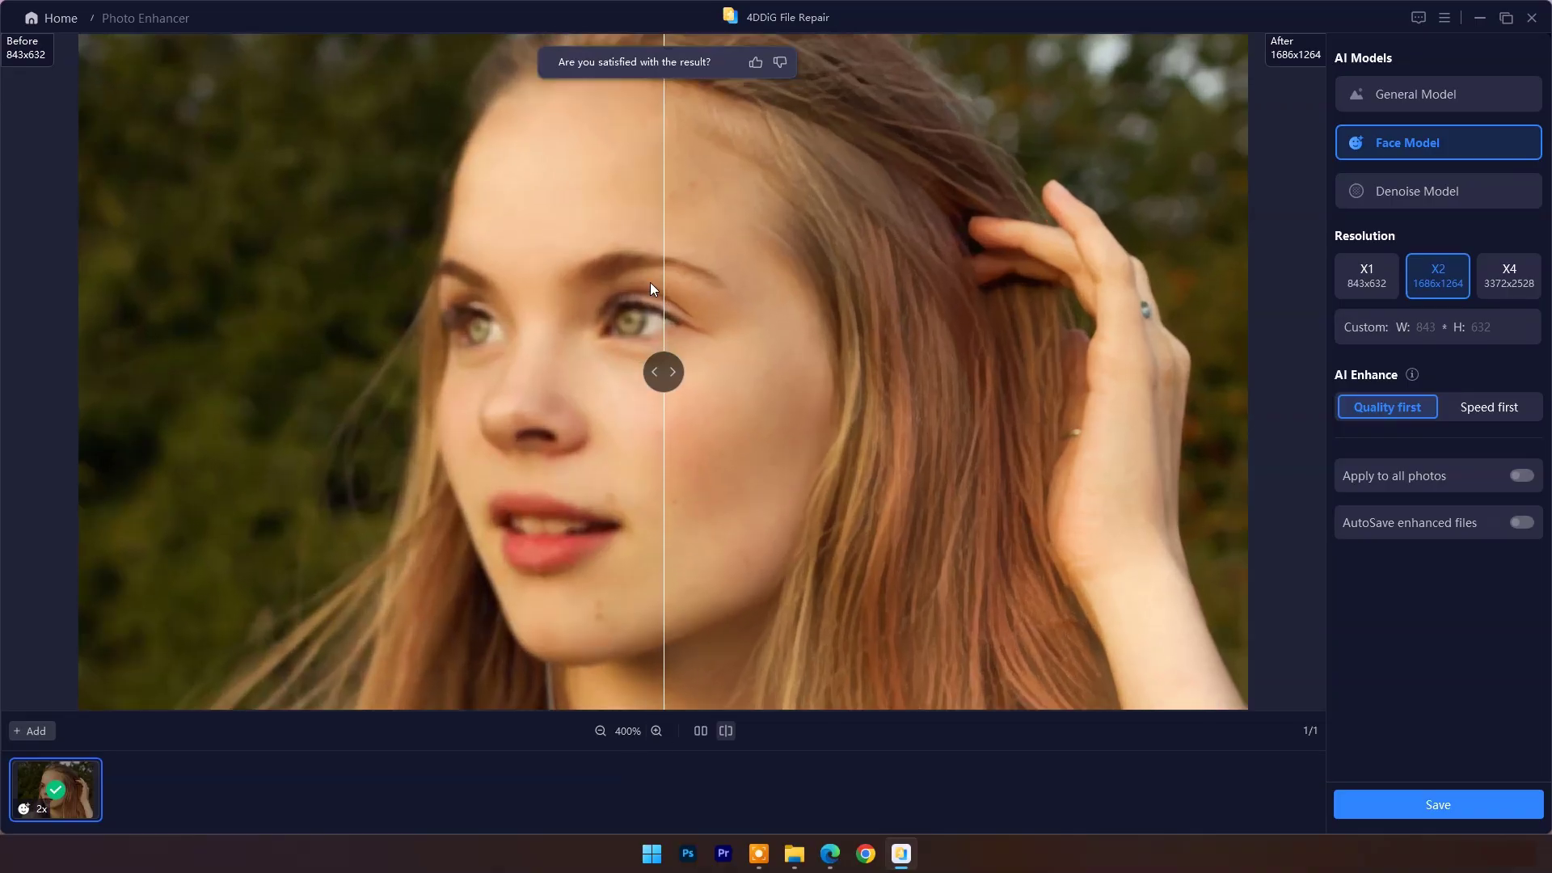
pyautogui.moveTo(662, 371)
pyautogui.mouseDown()
pyautogui.moveTo(305, 337)
pyautogui.moveTo(711, 329)
pyautogui.moveTo(685, 364)
pyautogui.mouseUp()
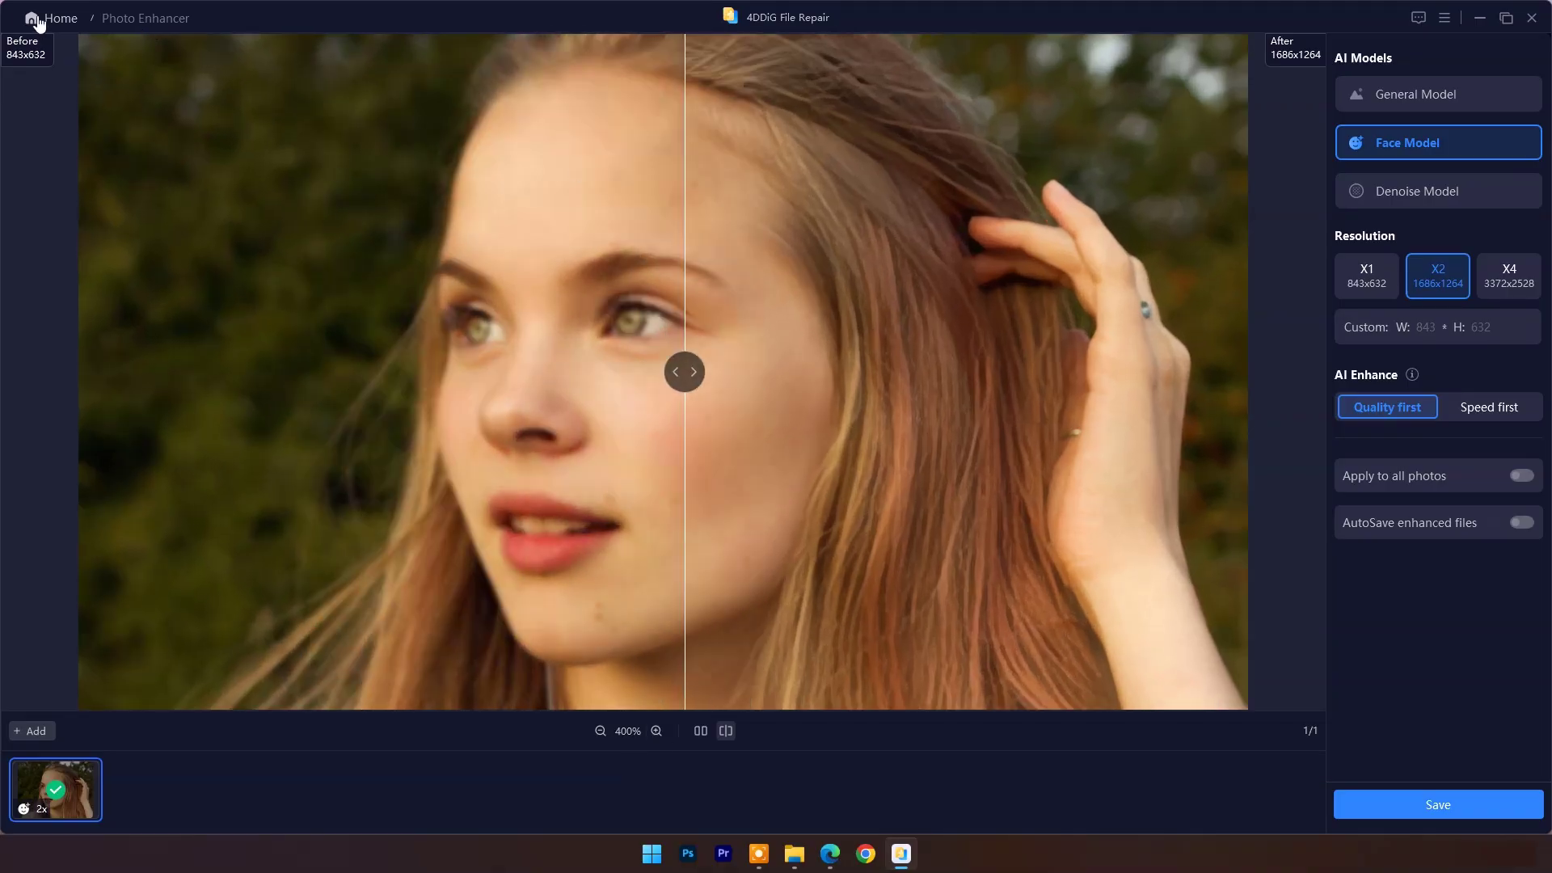
# Go home, open Video Colorizer and load the first sample castle video
pyautogui.click(50, 18)
pyautogui.click(844, 475)
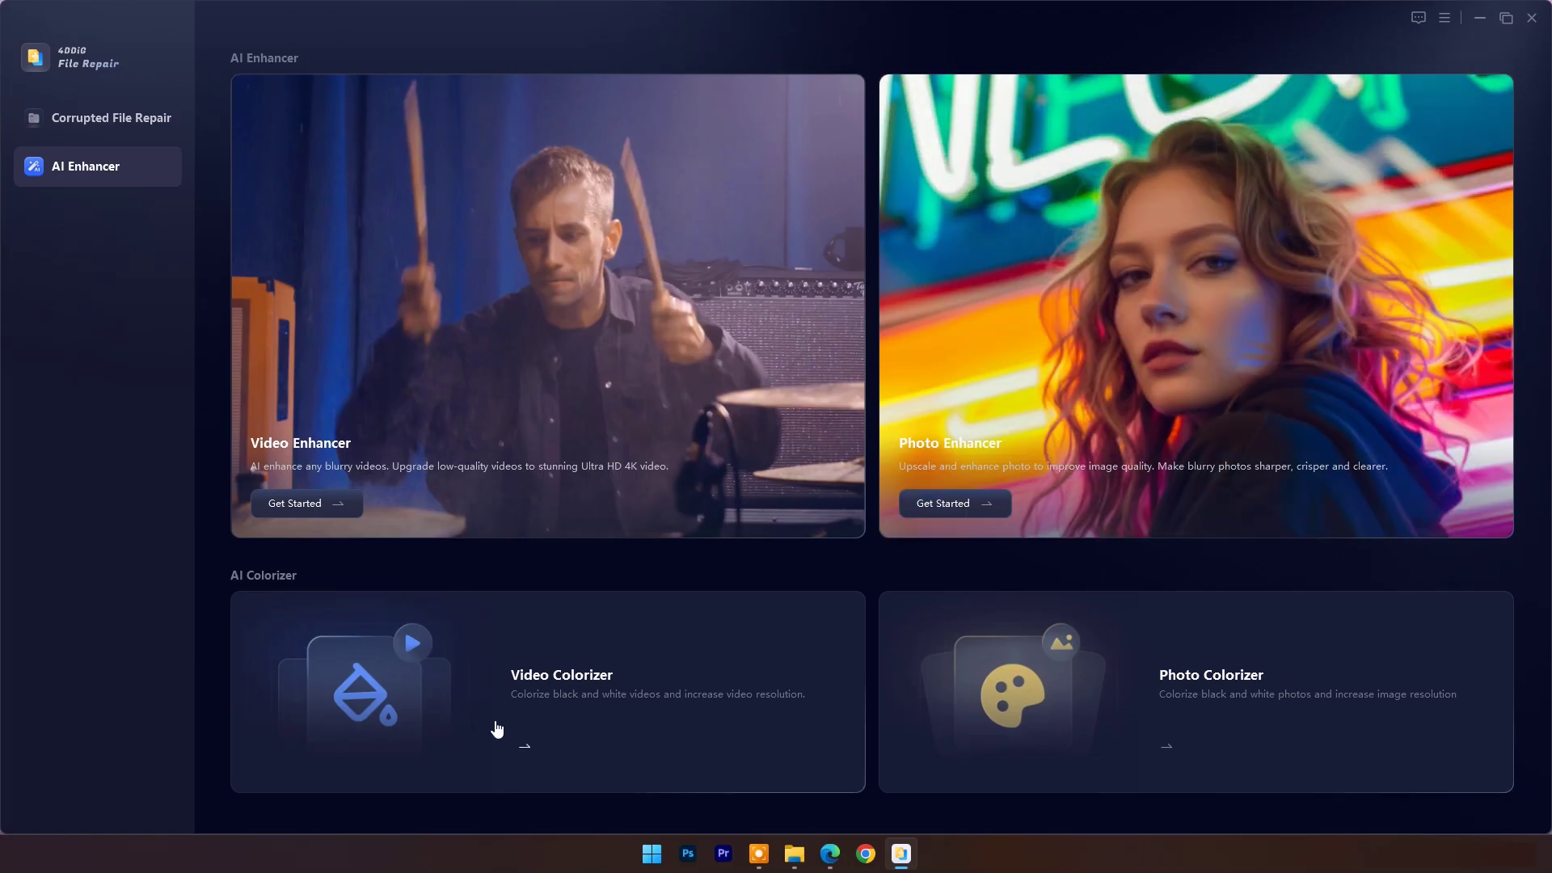
pyautogui.click(542, 687)
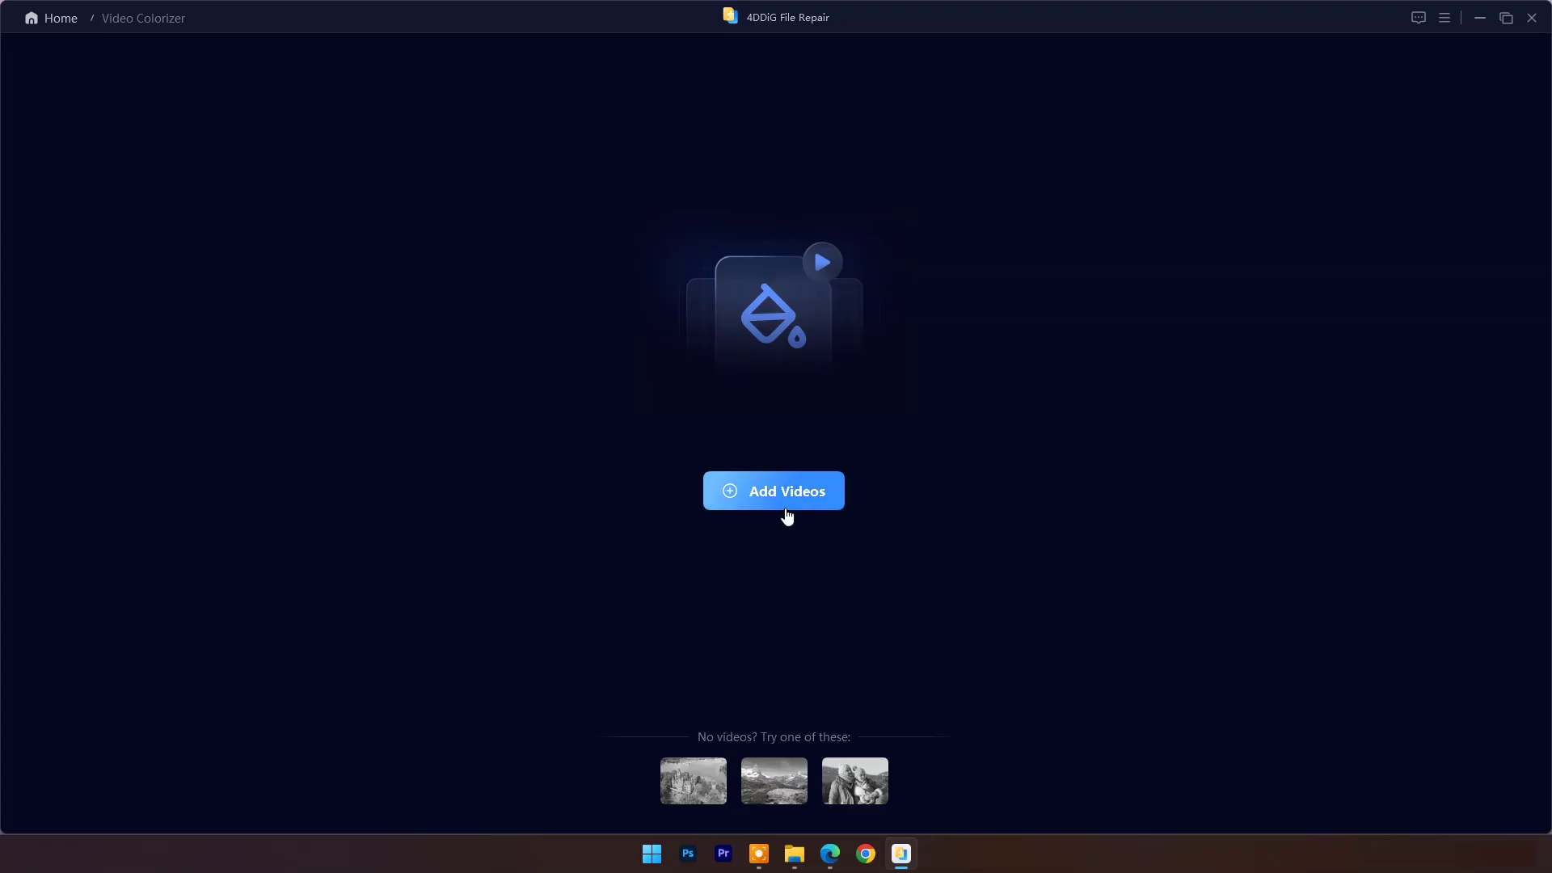
pyautogui.click(698, 783)
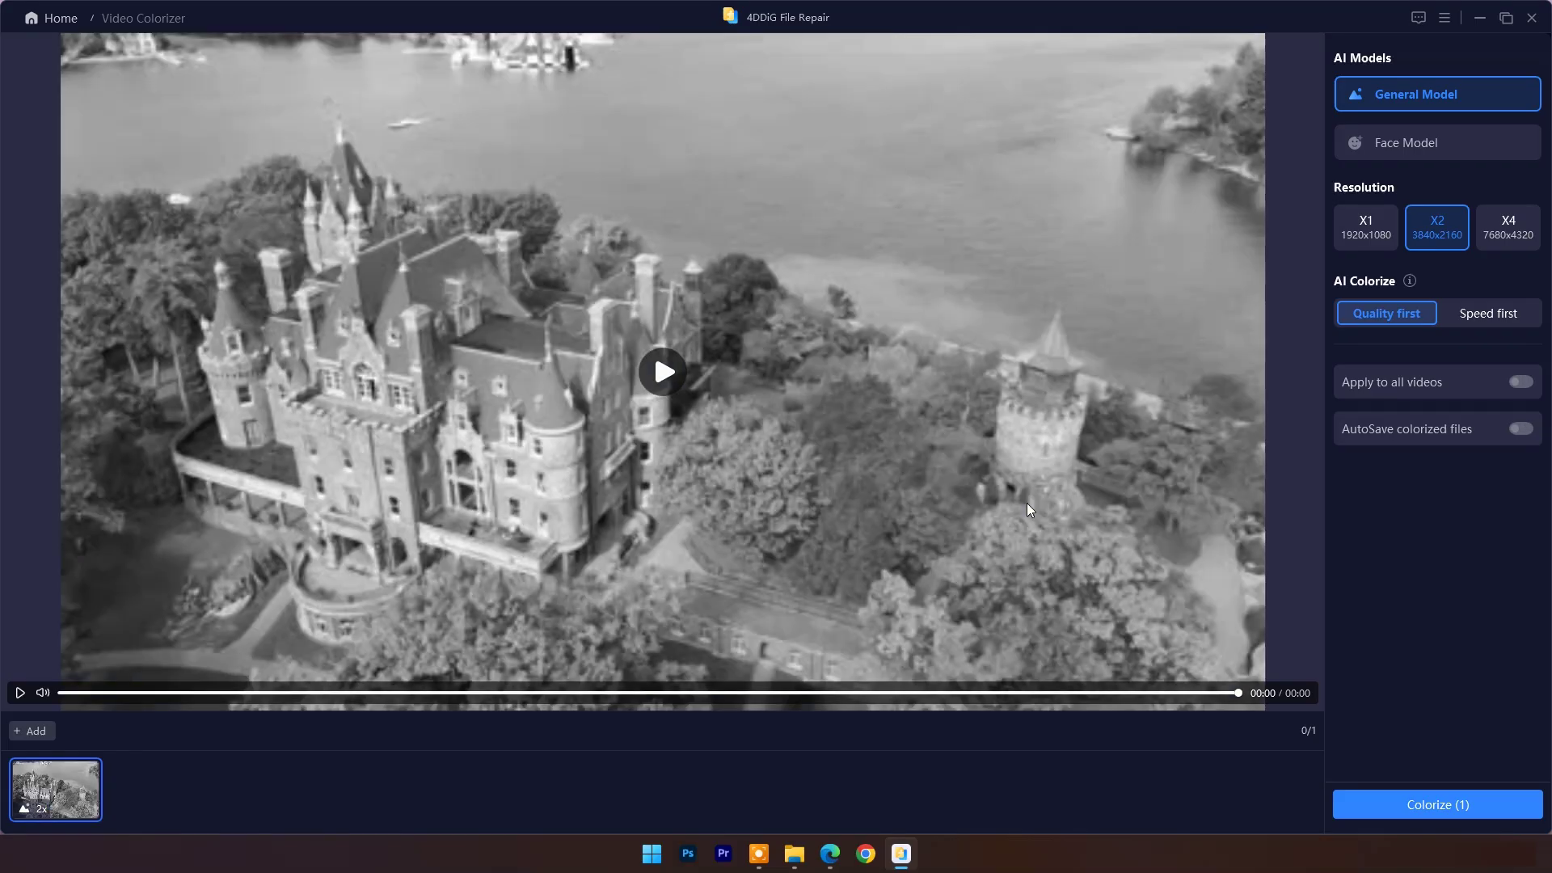
# Preview the castle clip, then colorize it at X1 1920x1080
pyautogui.click(668, 370)
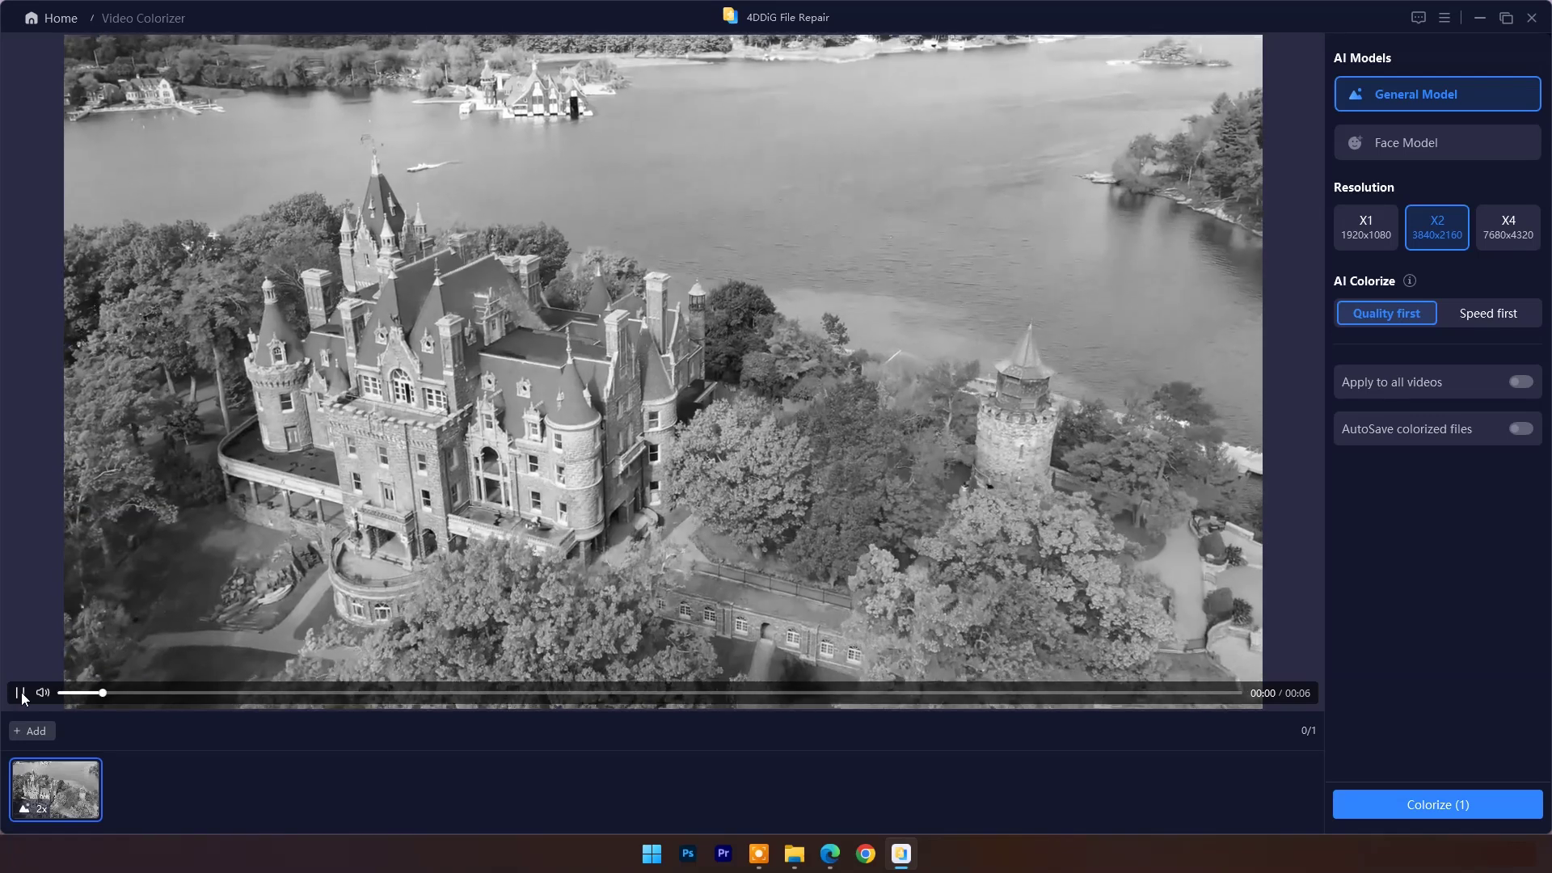
pyautogui.click(1017, 424)
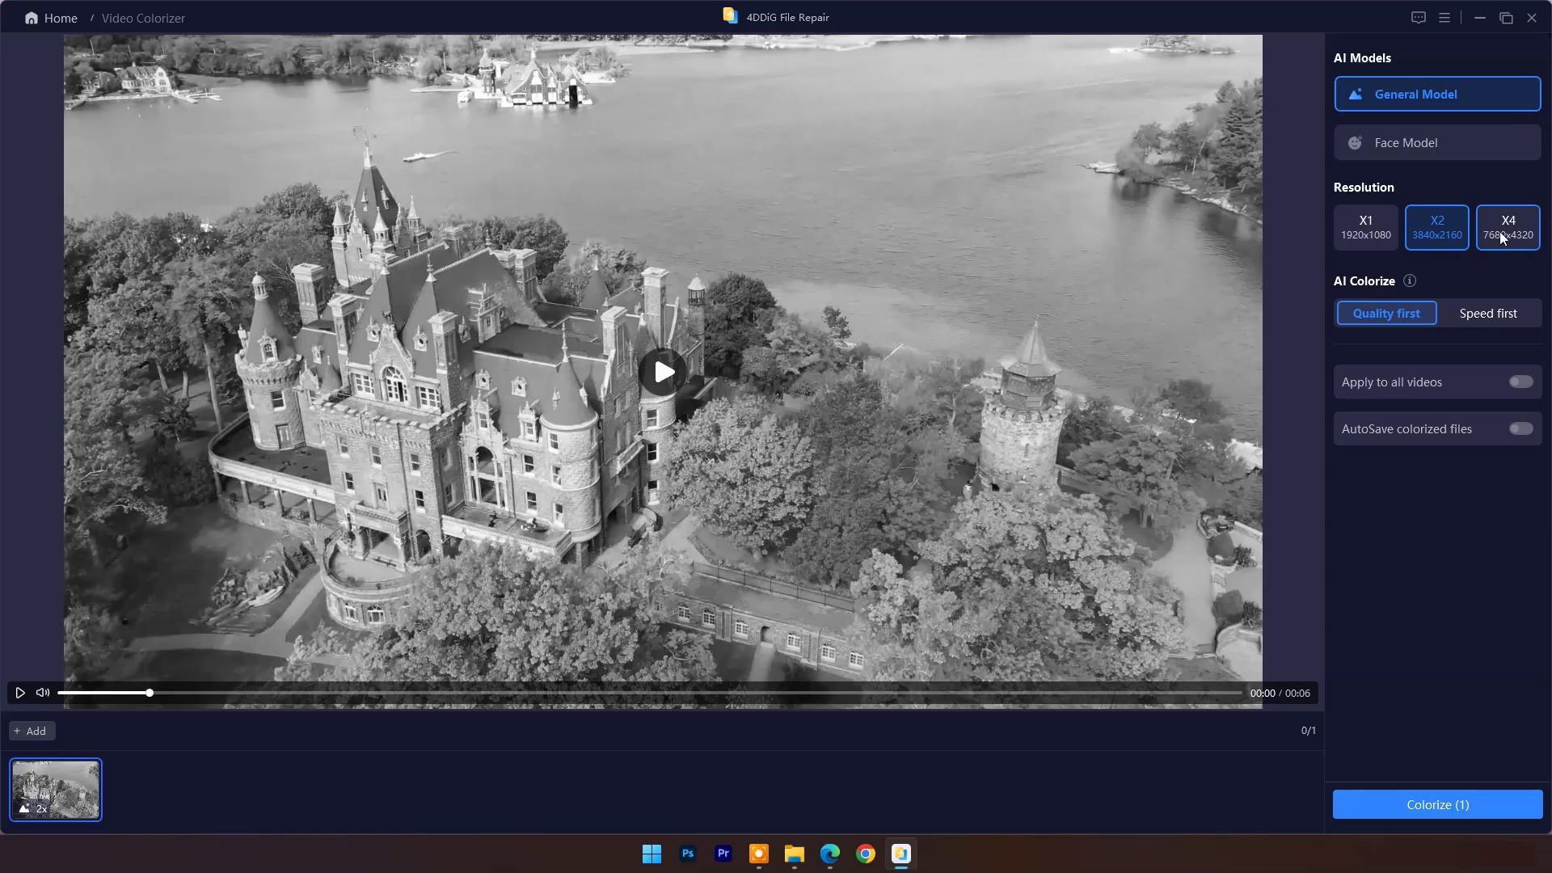
pyautogui.click(1371, 232)
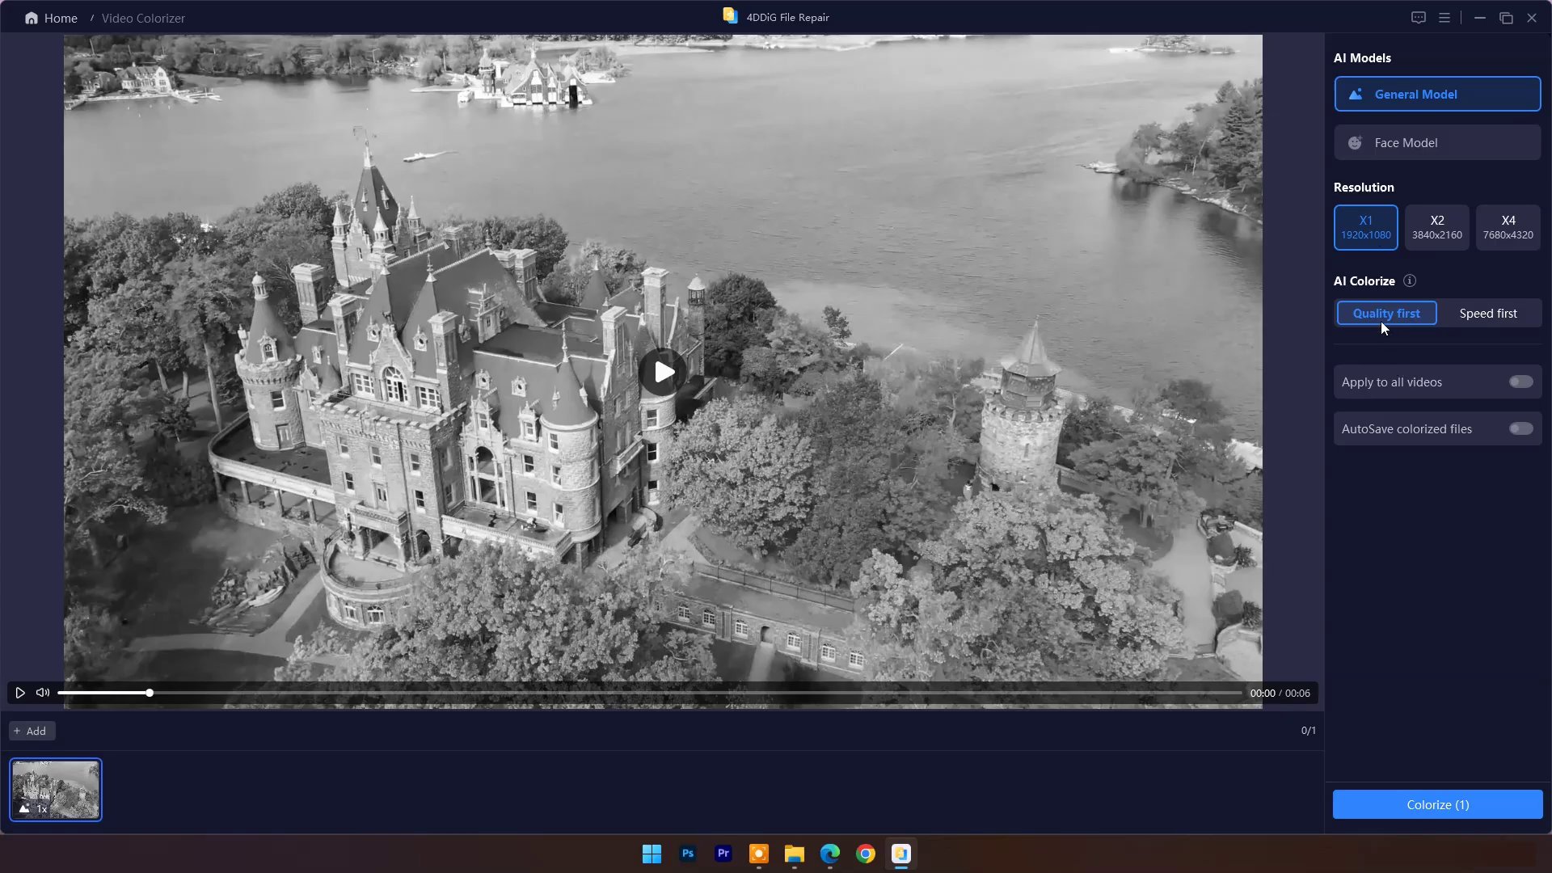
pyautogui.click(1401, 805)
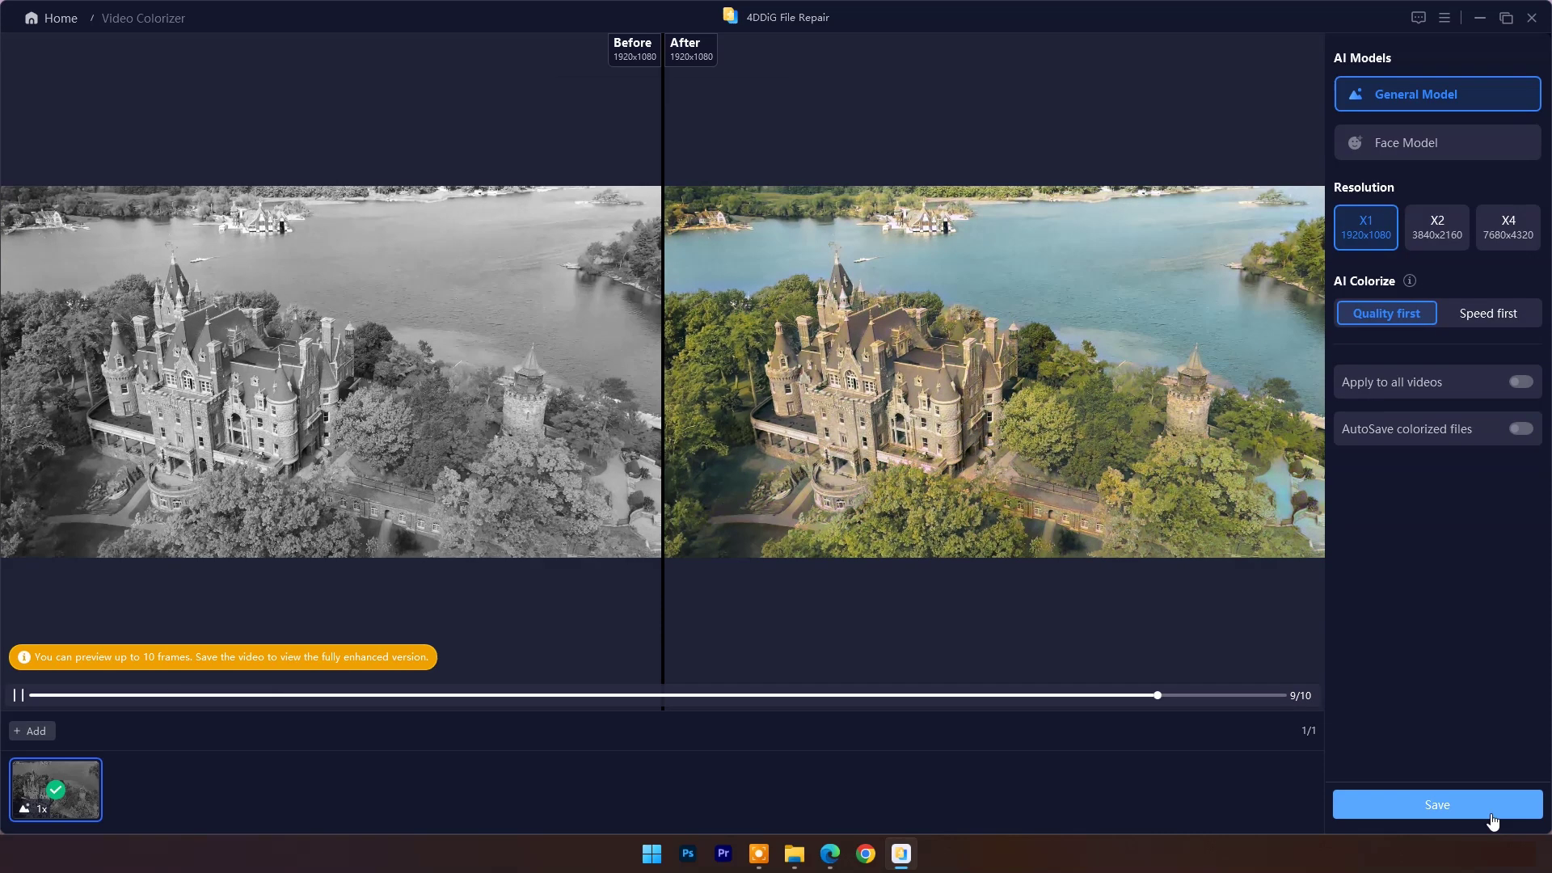
# Return home and reopen the Video Colorizer
pyautogui.click(62, 27)
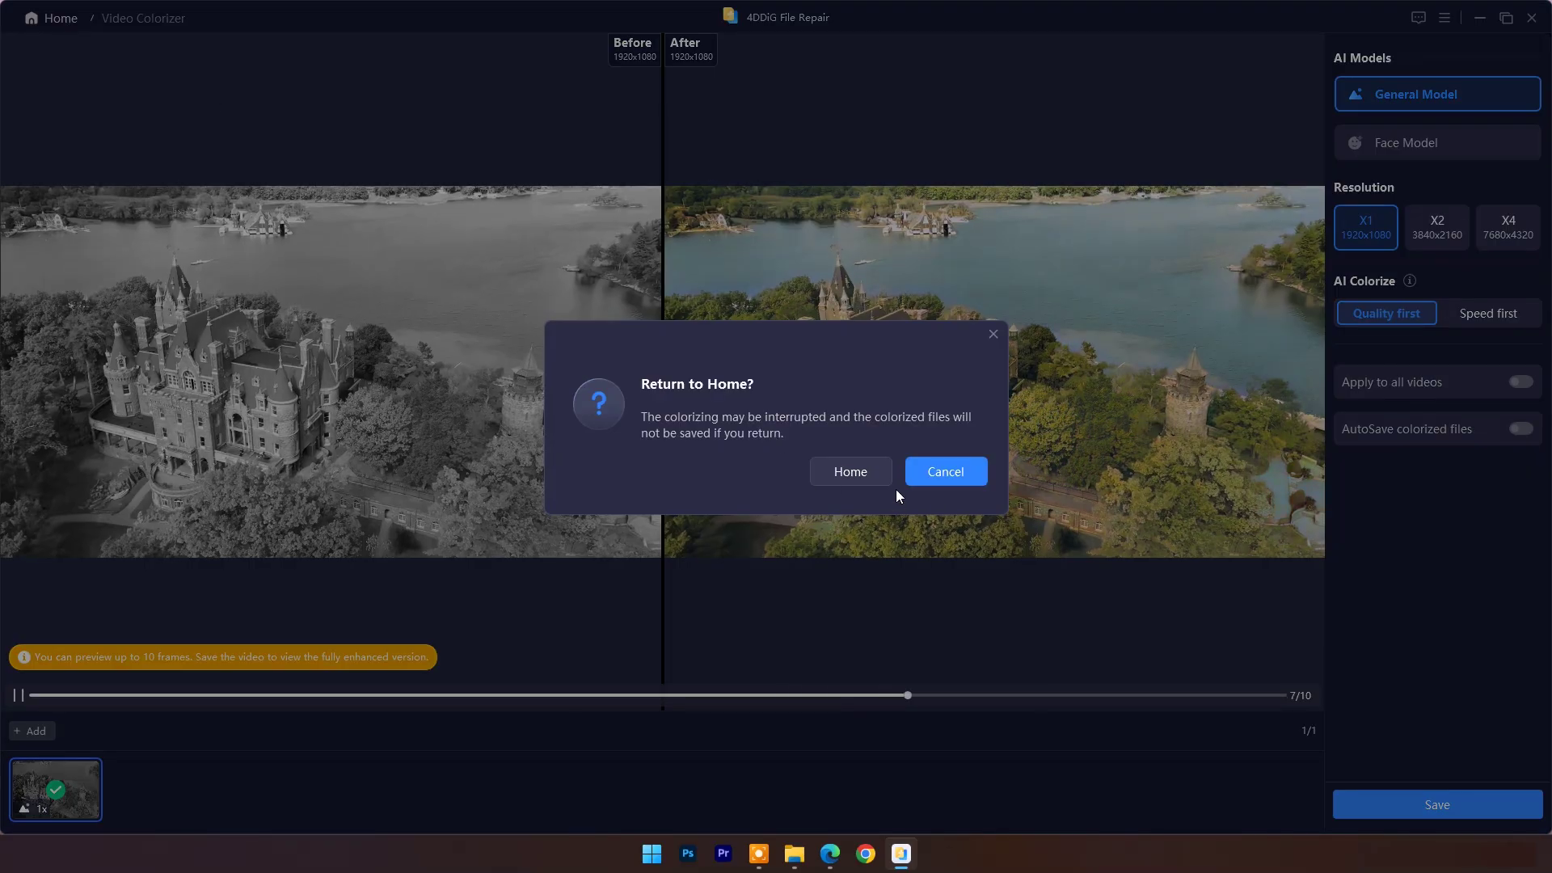
pyautogui.click(867, 482)
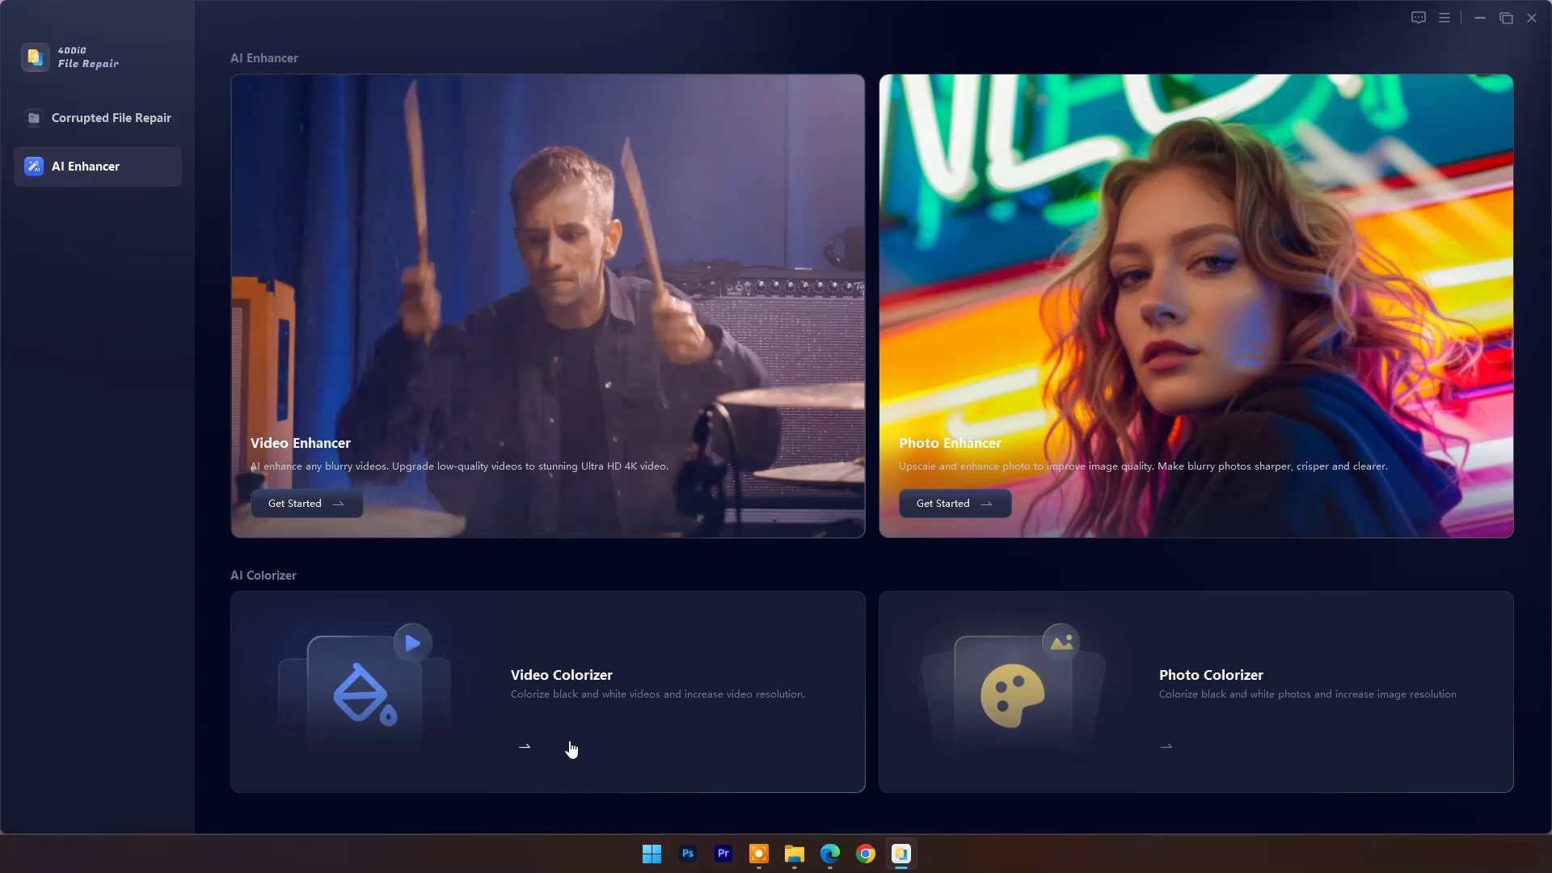
pyautogui.click(531, 747)
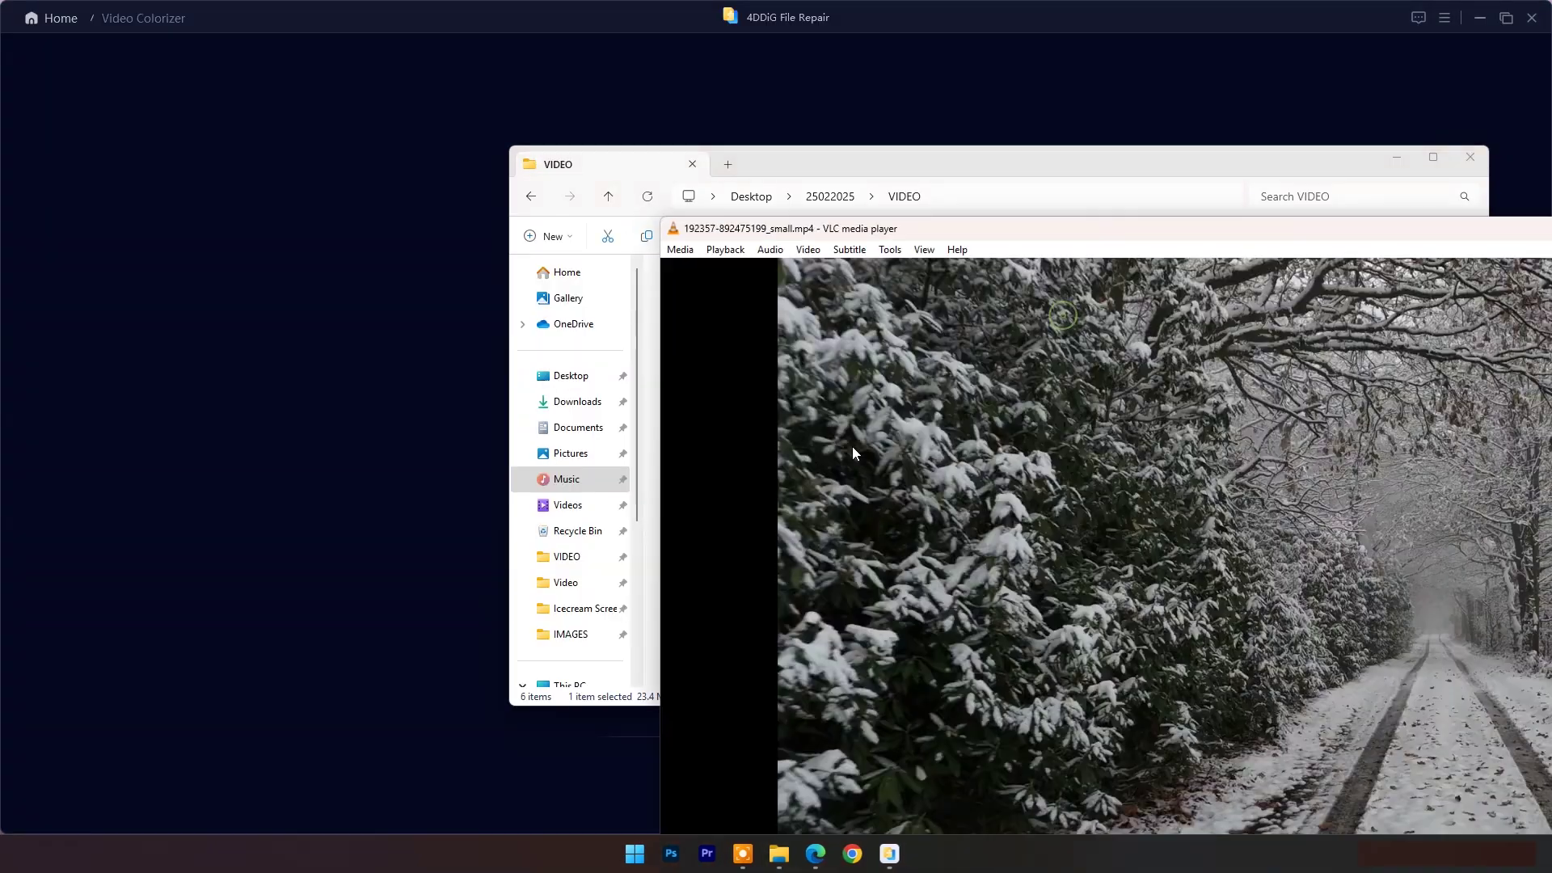
# Preview the snowy road video in VLC, quit VLC, and drag the video into the colorizer
pyautogui.doubleClick(897, 463)
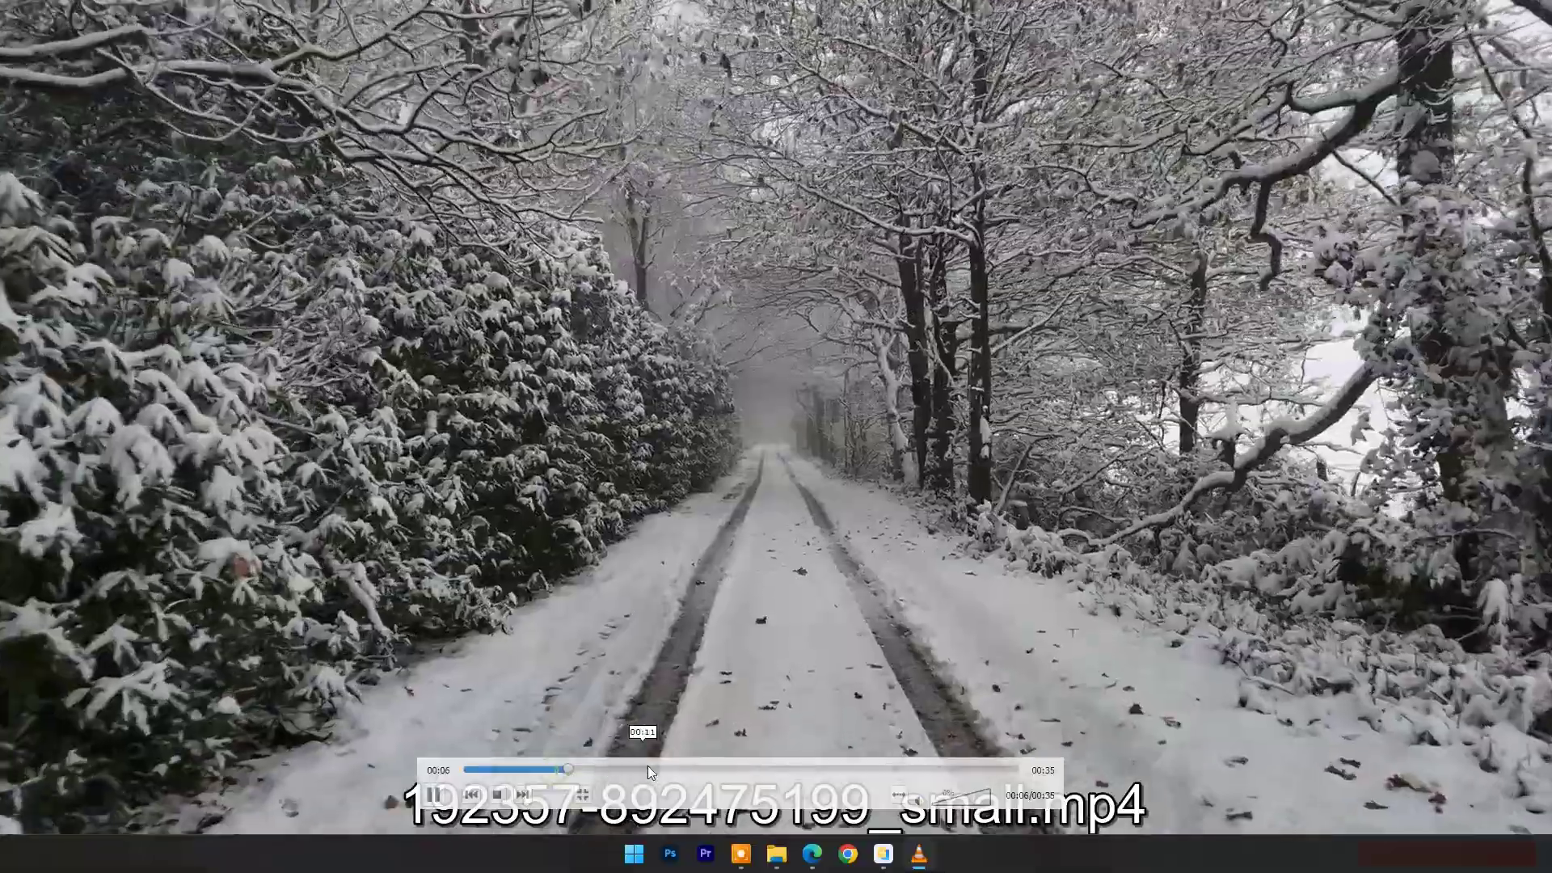
pyautogui.click(767, 768)
pyautogui.rightClick(836, 326)
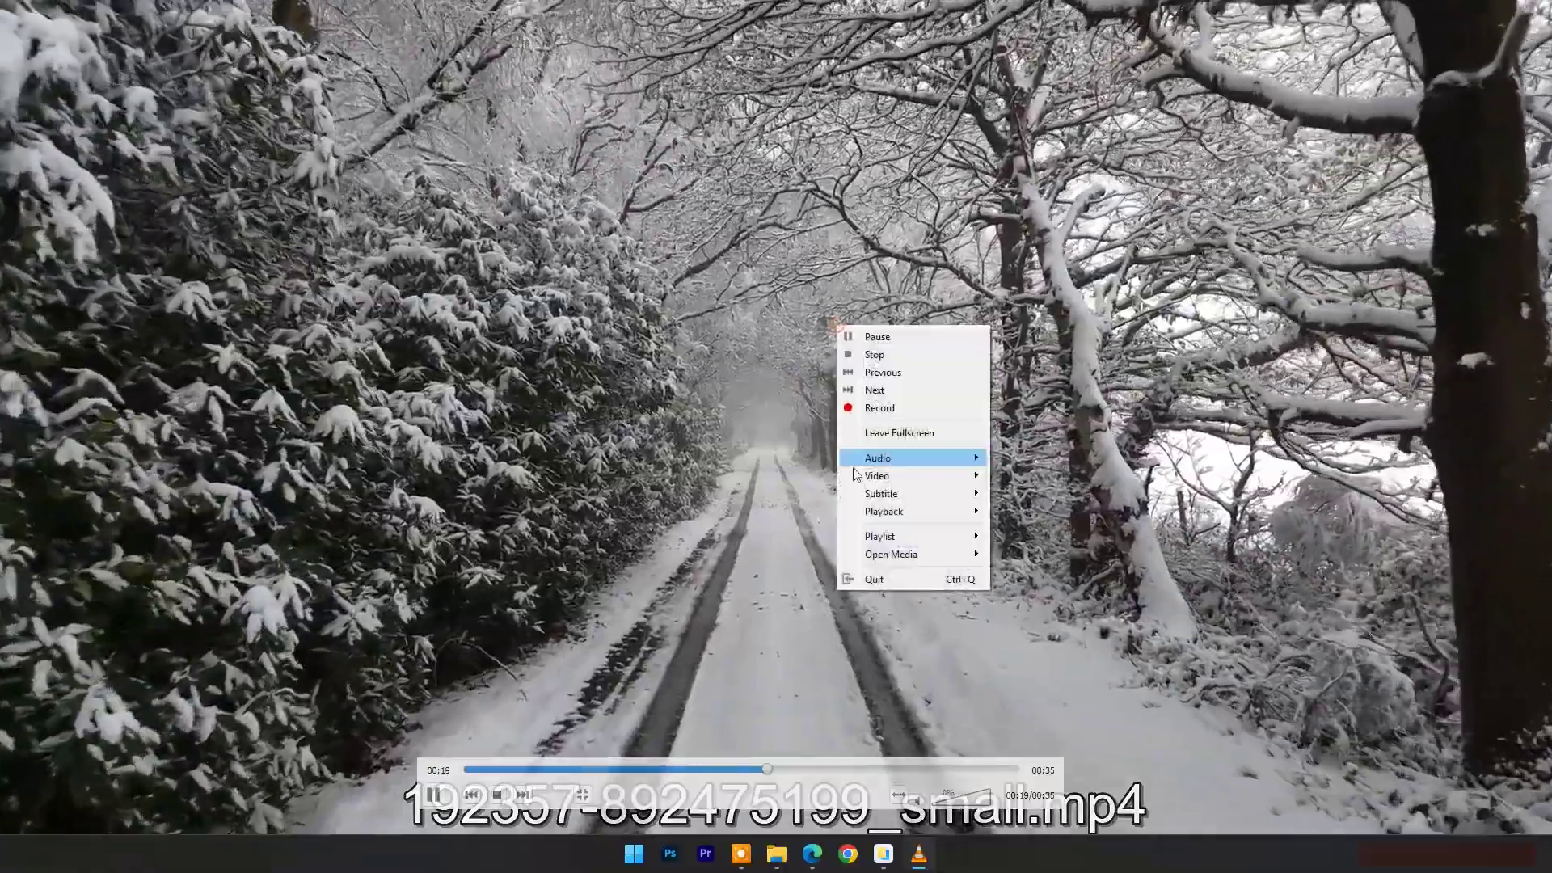
pyautogui.click(872, 578)
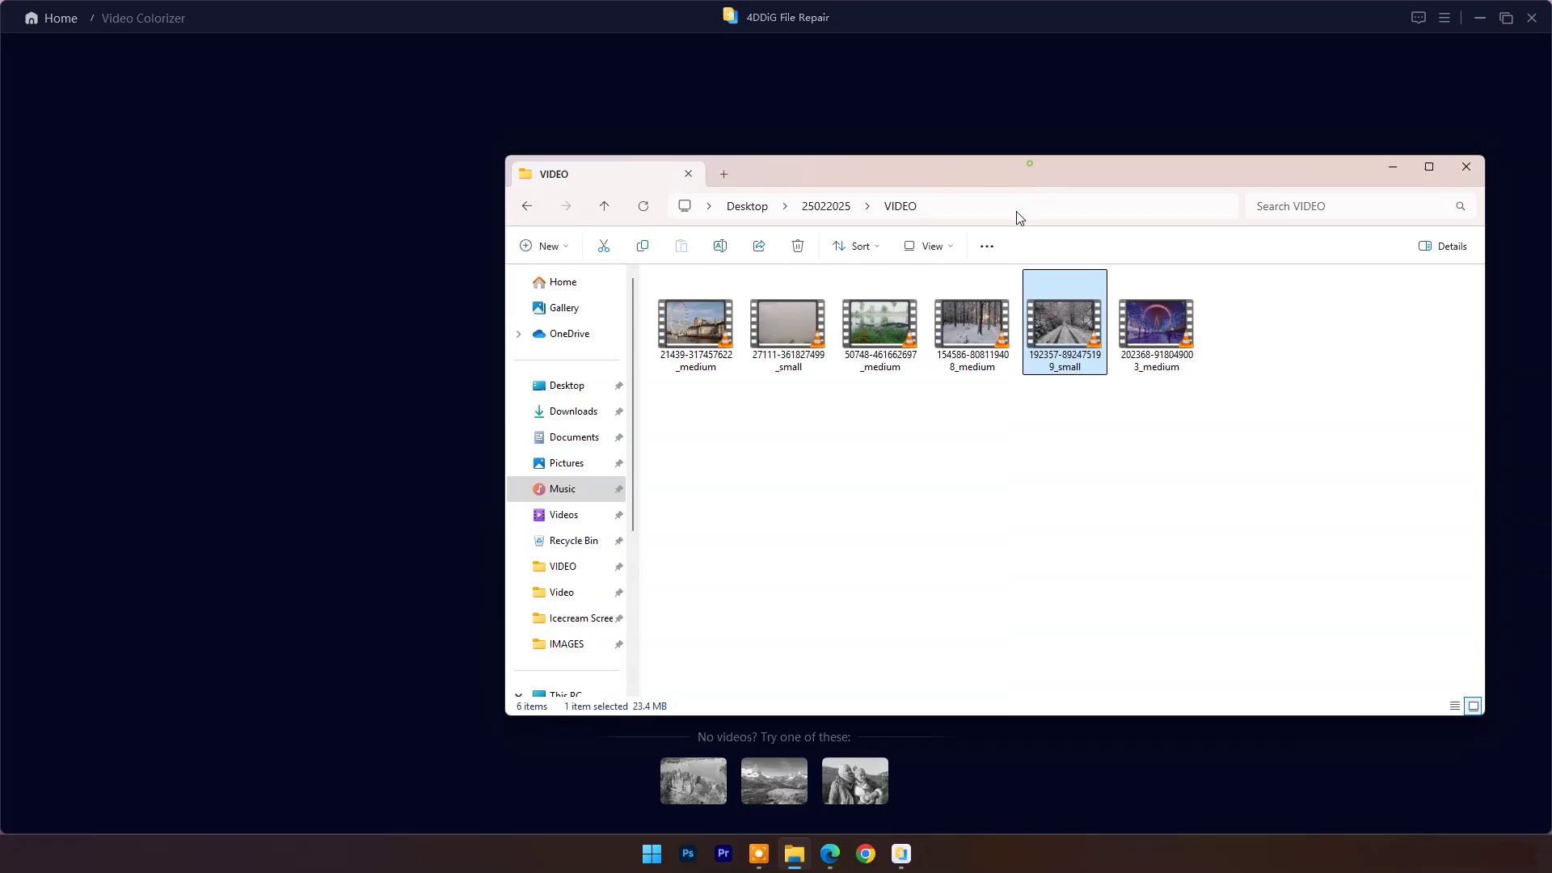
pyautogui.moveTo(1027, 180); pyautogui.dragTo(916, 431)
pyautogui.moveTo(941, 588); pyautogui.dragTo(792, 326)
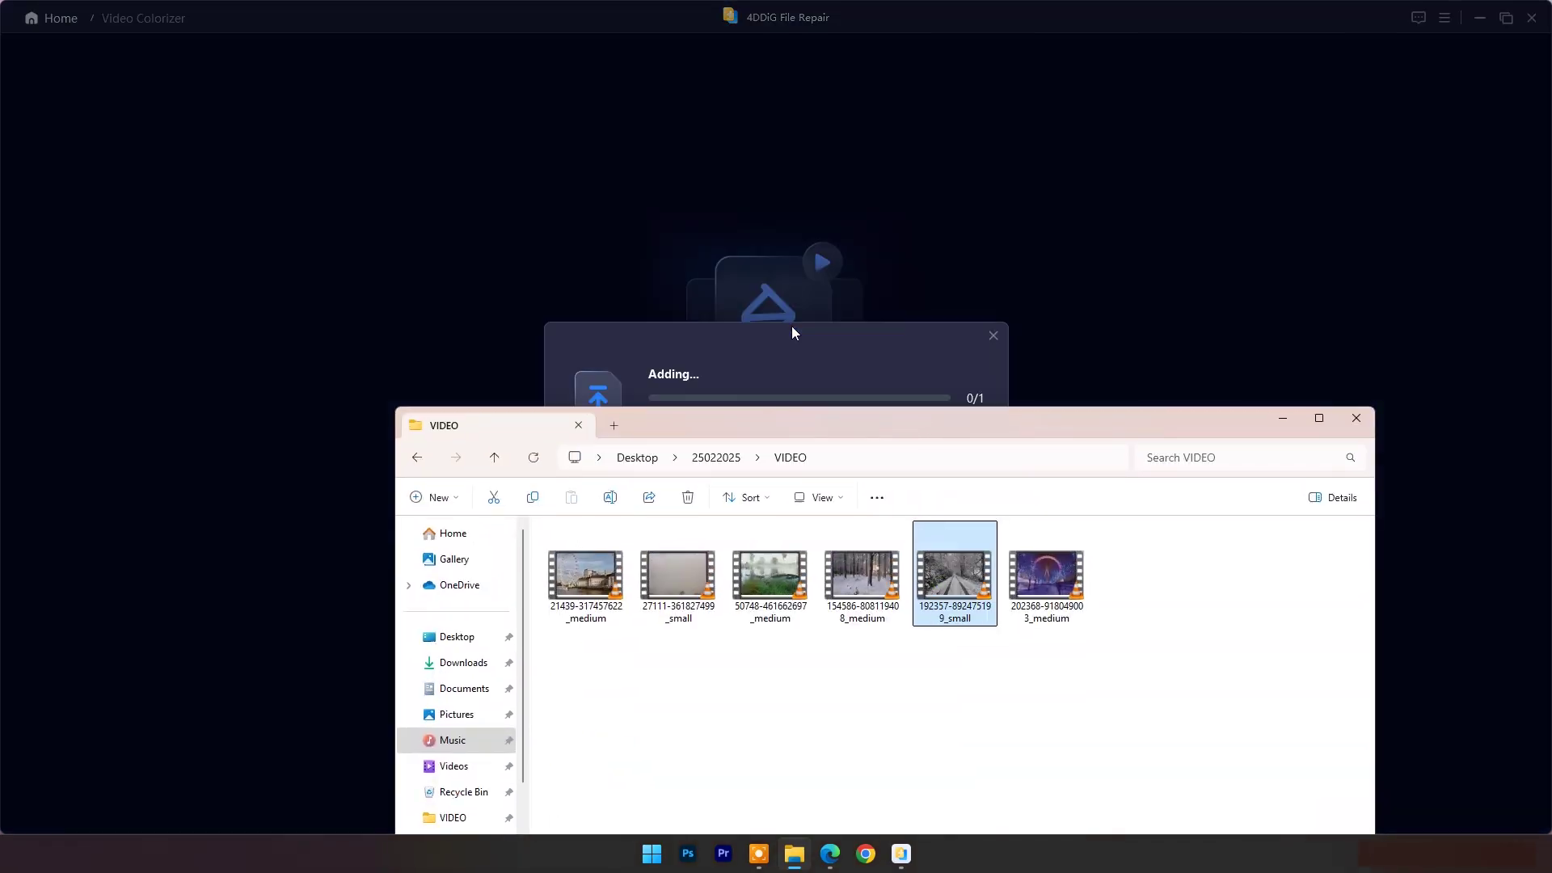
# Preview the snowy clip, colorize it at X1 1920x1080, then return to the home page
pyautogui.click(1280, 419)
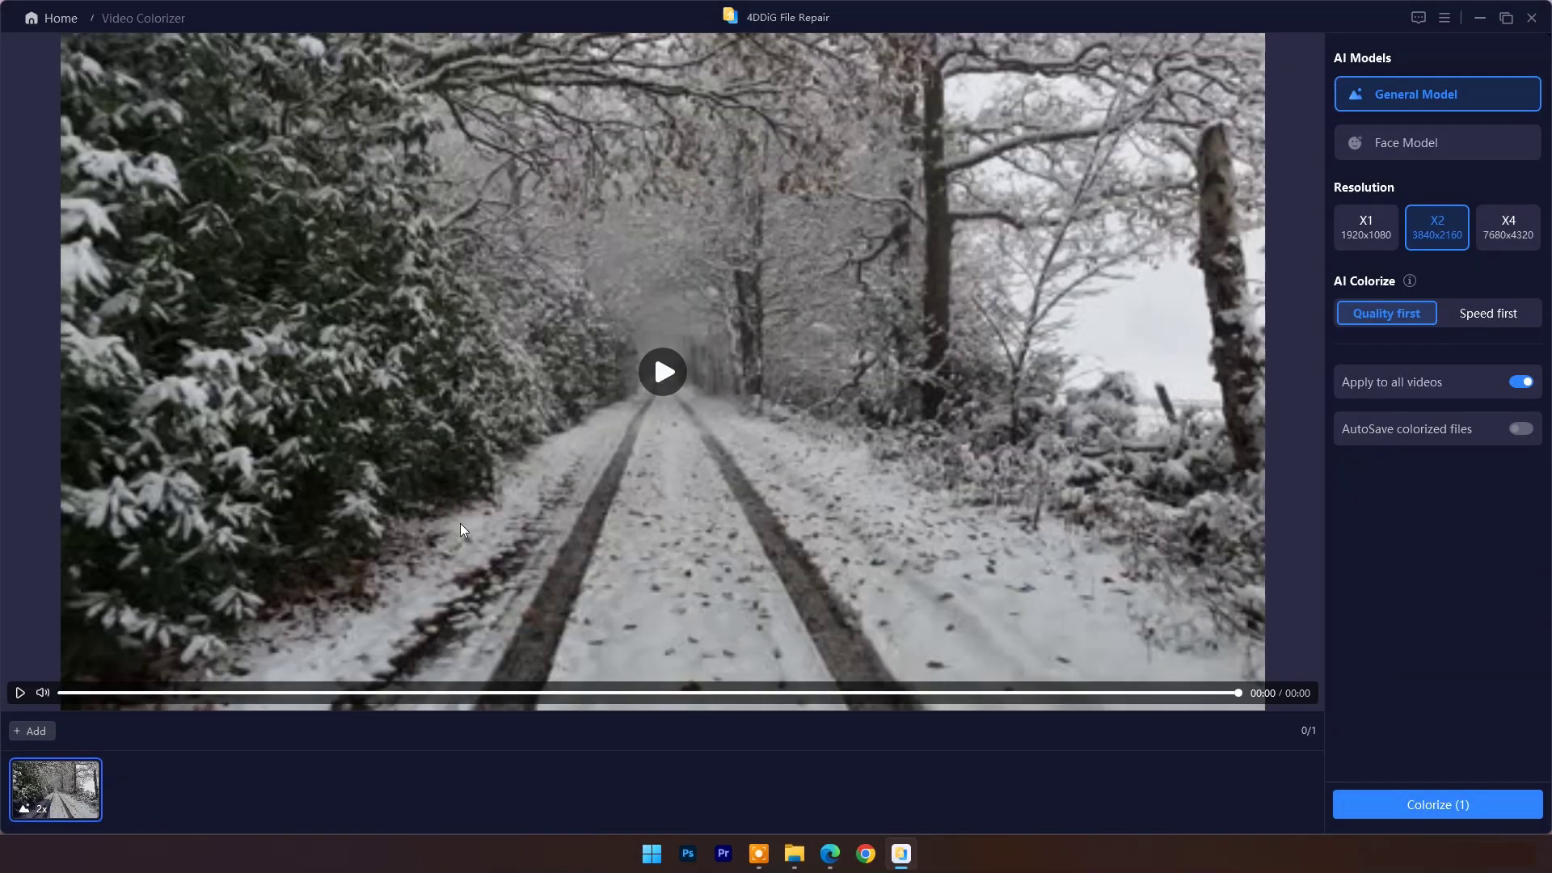
pyautogui.click(680, 372)
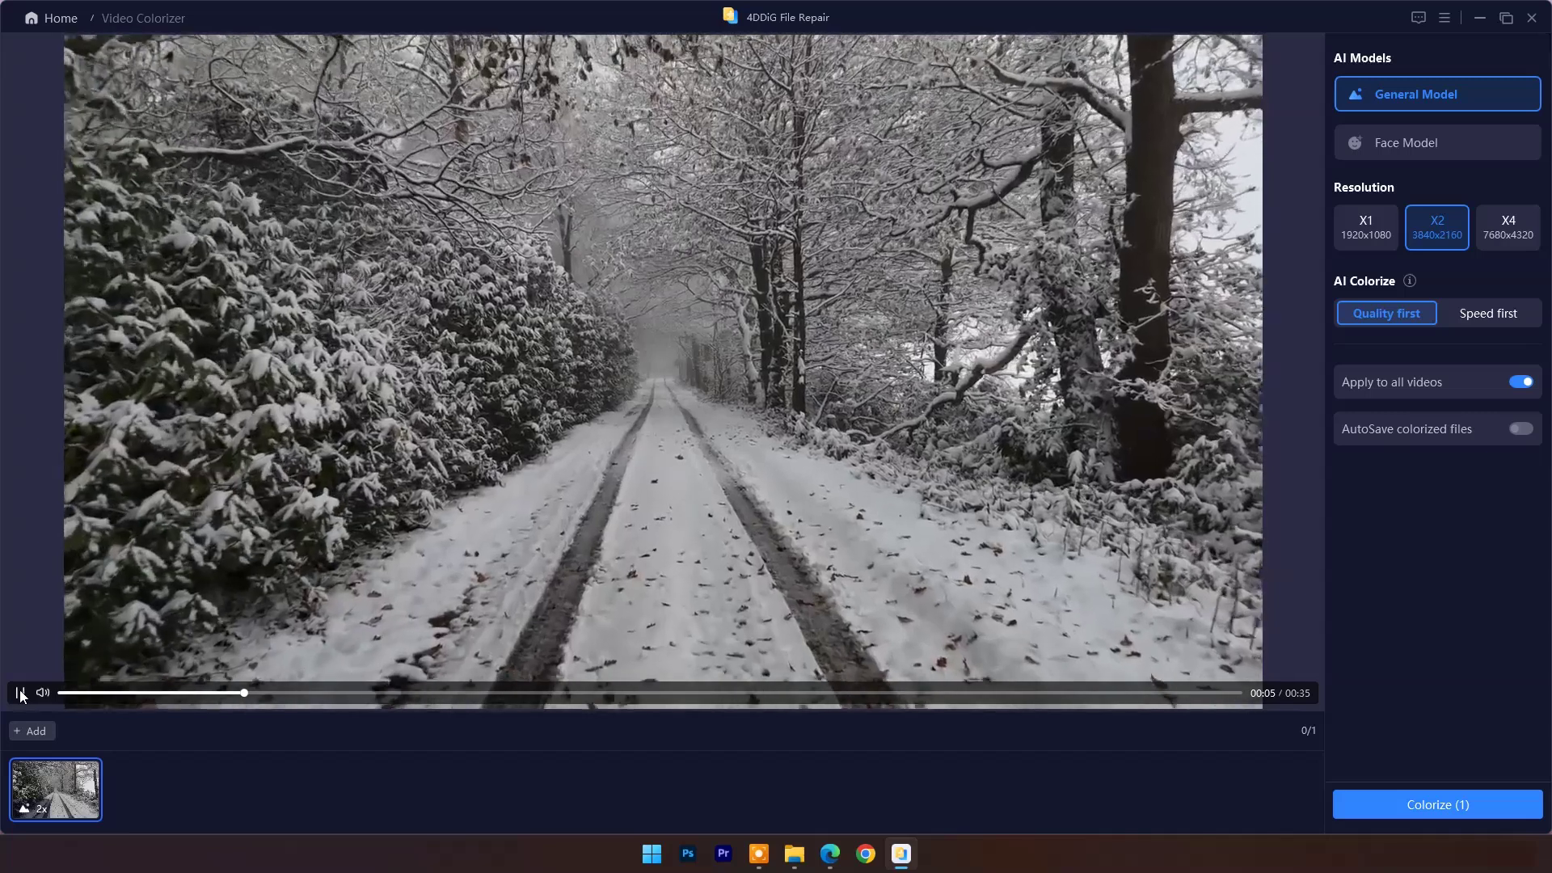
pyautogui.click(20, 694)
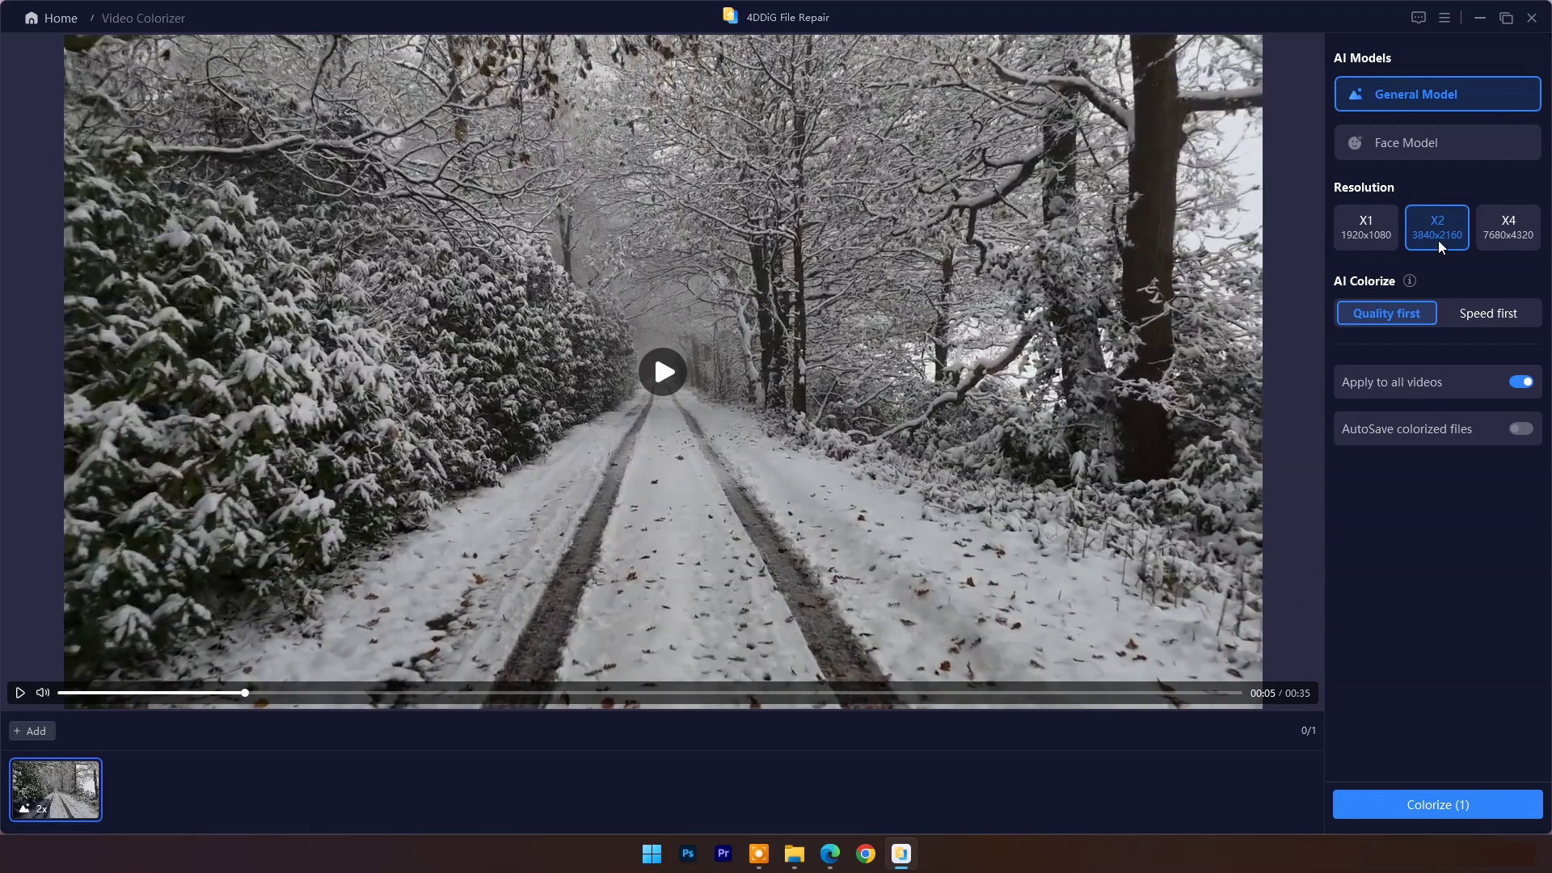
pyautogui.click(1368, 235)
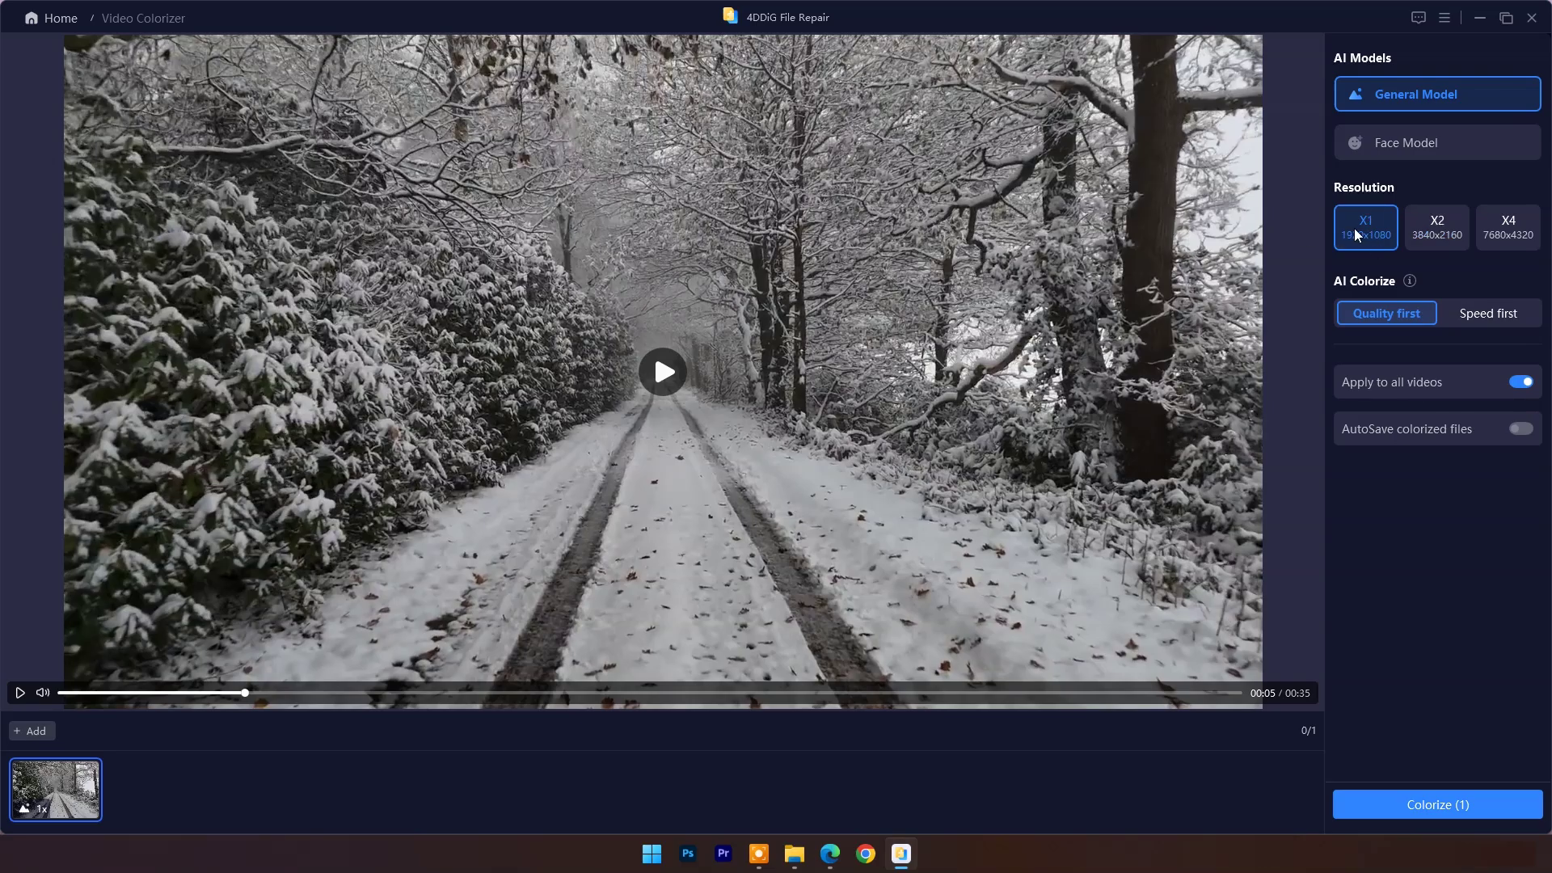
pyautogui.click(1441, 811)
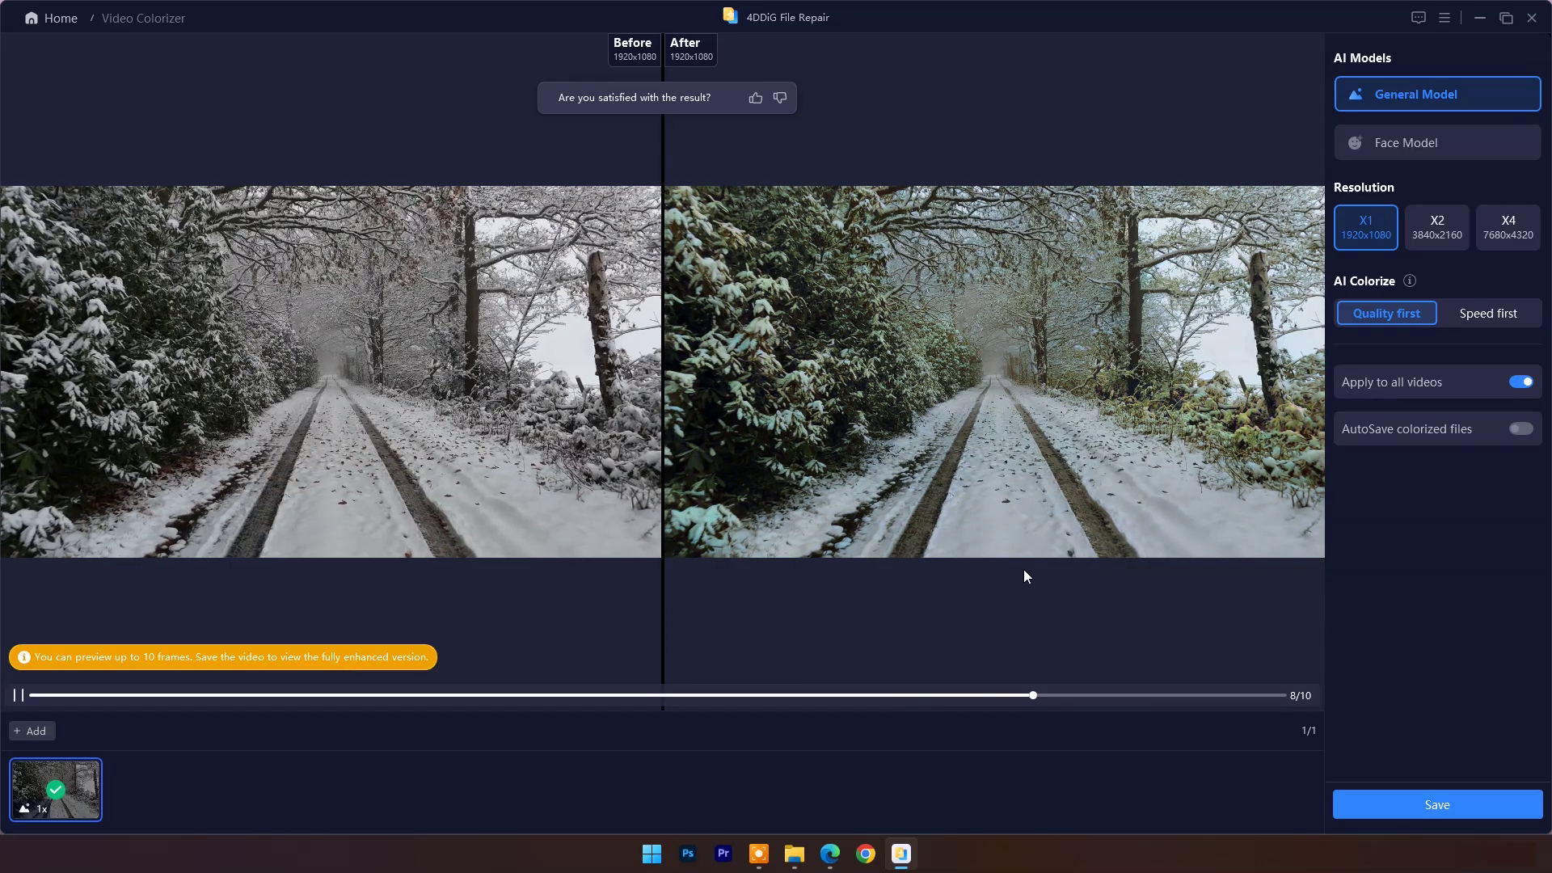
pyautogui.click(75, 27)
pyautogui.click(850, 475)
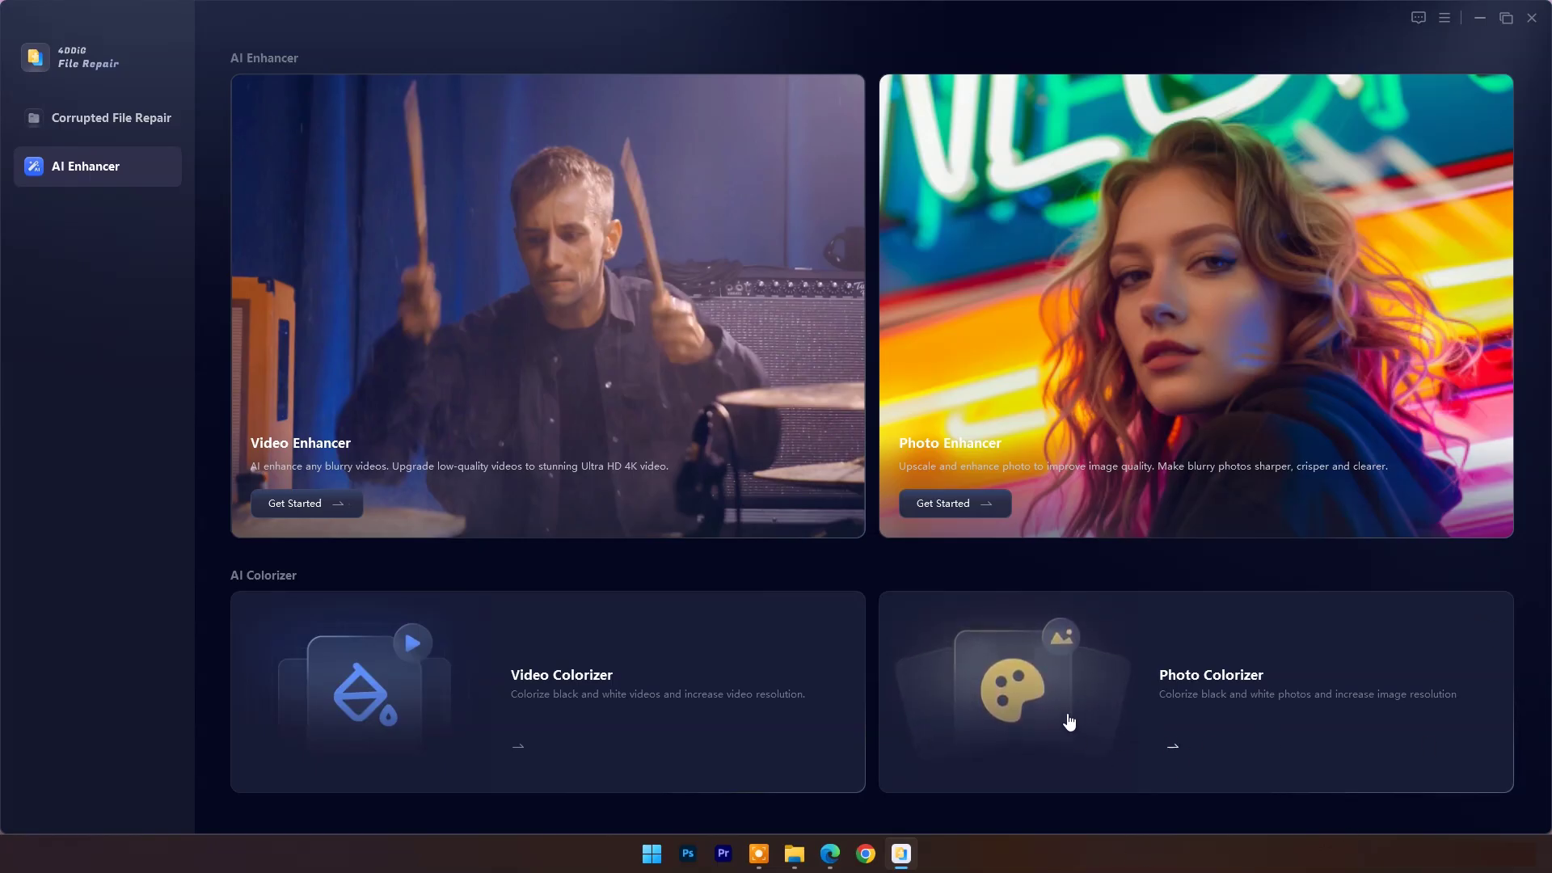
# Colorize the flower bouquet sample at X1 2251x1688 and compare it with the split slider
pyautogui.click(1101, 710)
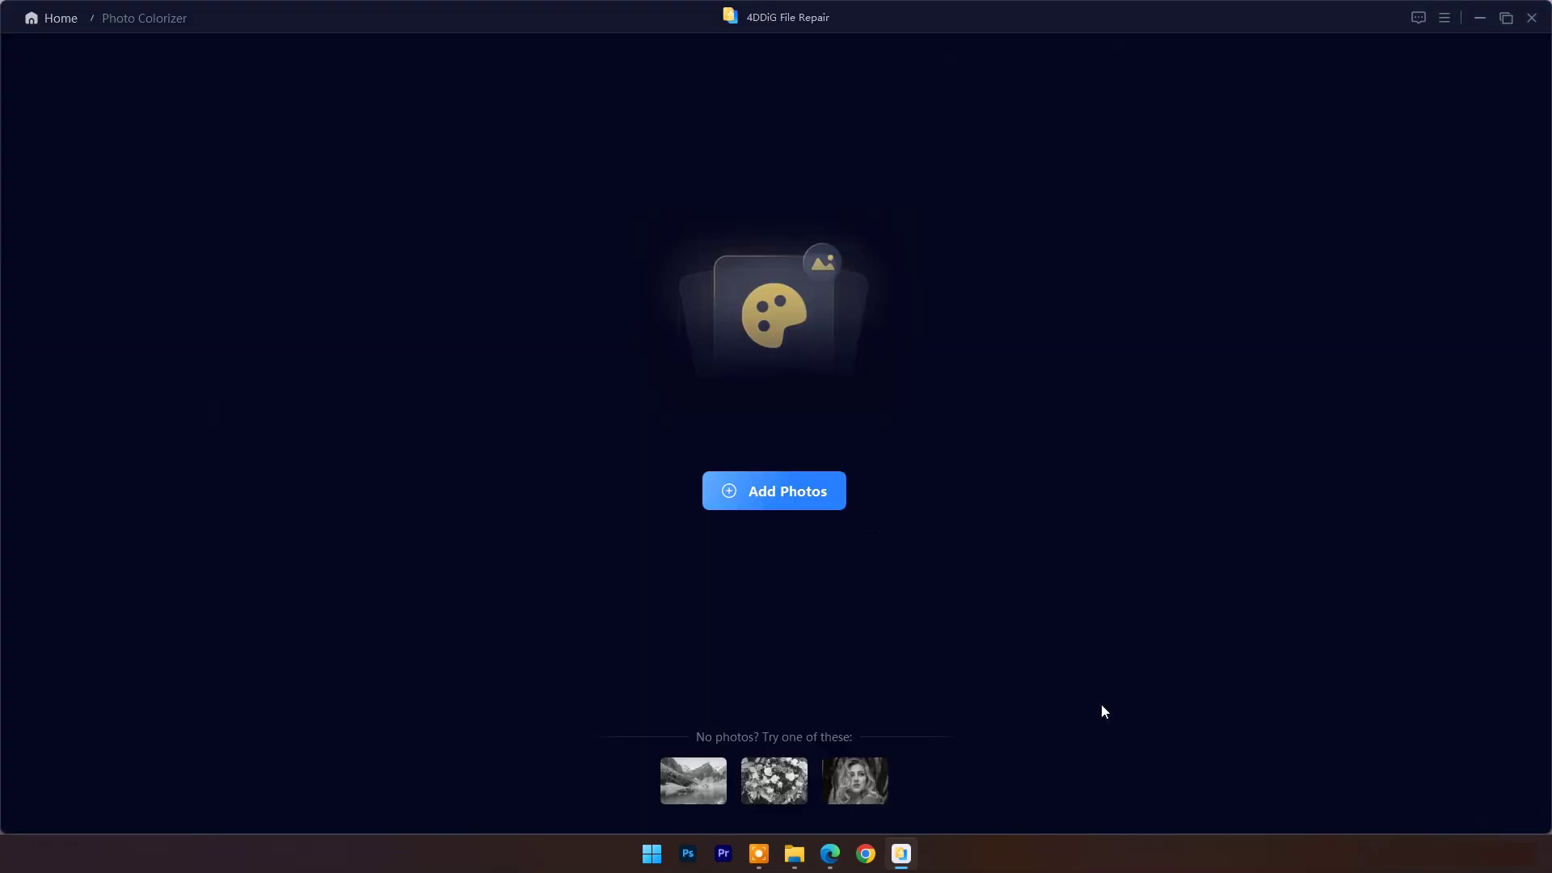
pyautogui.click(778, 791)
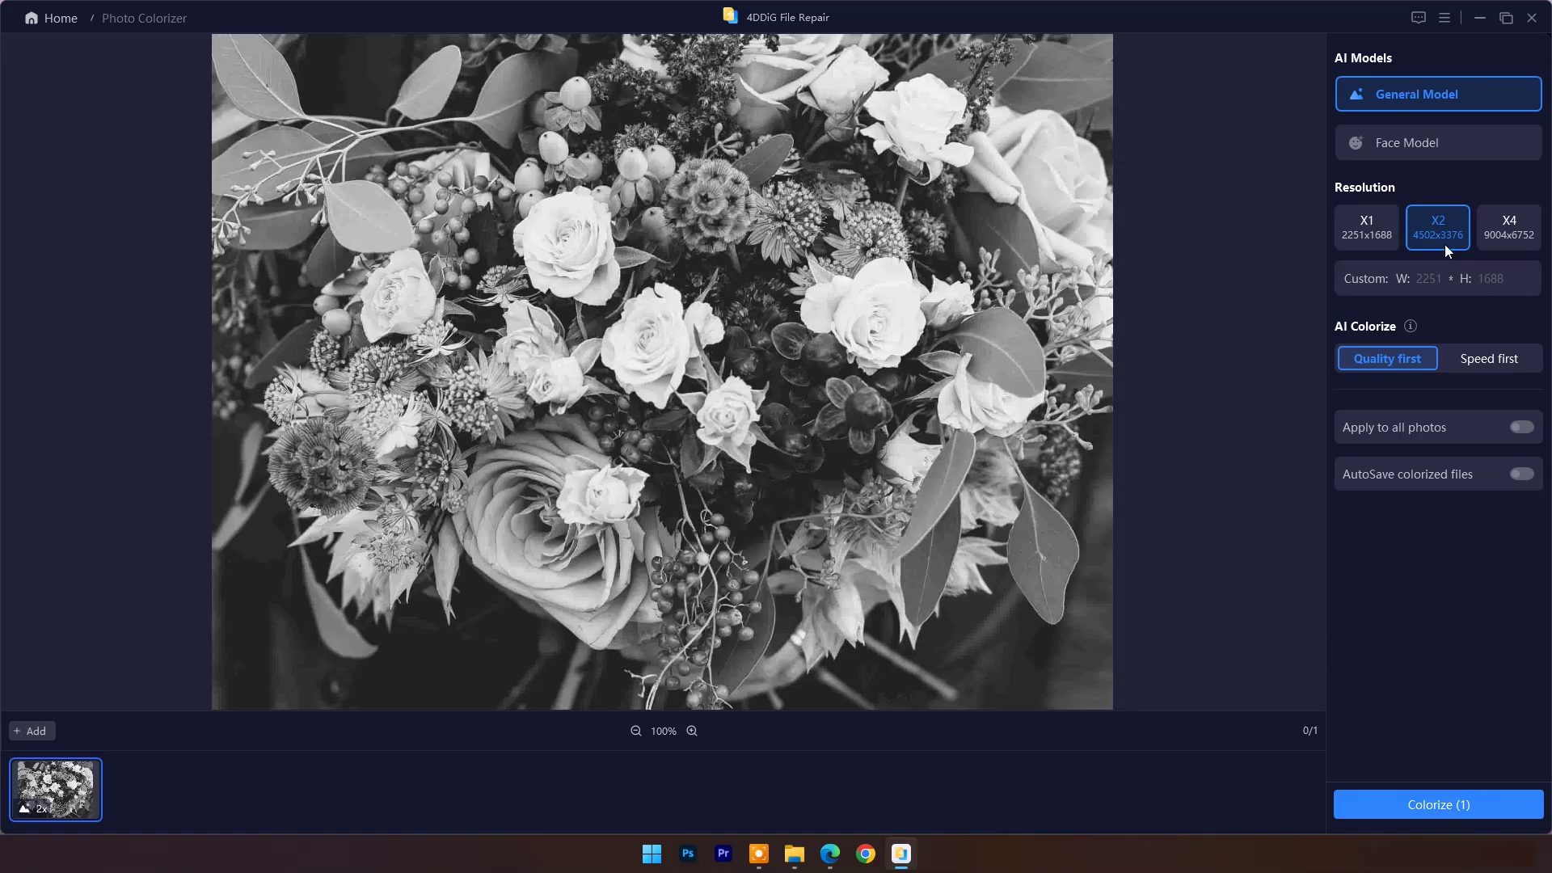
pyautogui.click(1367, 227)
pyautogui.click(1409, 804)
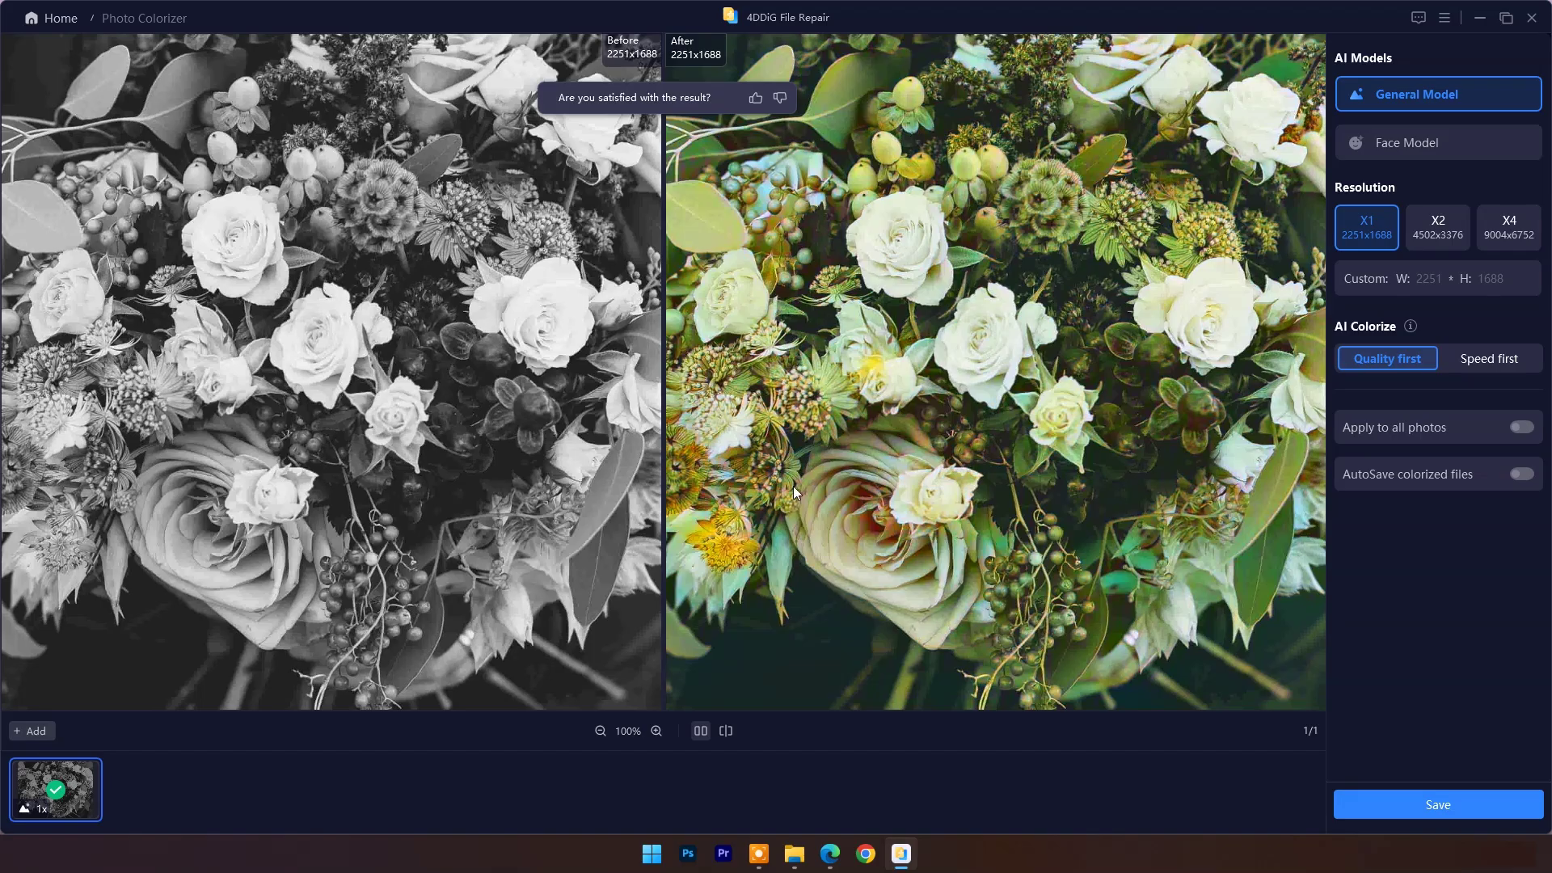
pyautogui.click(726, 732)
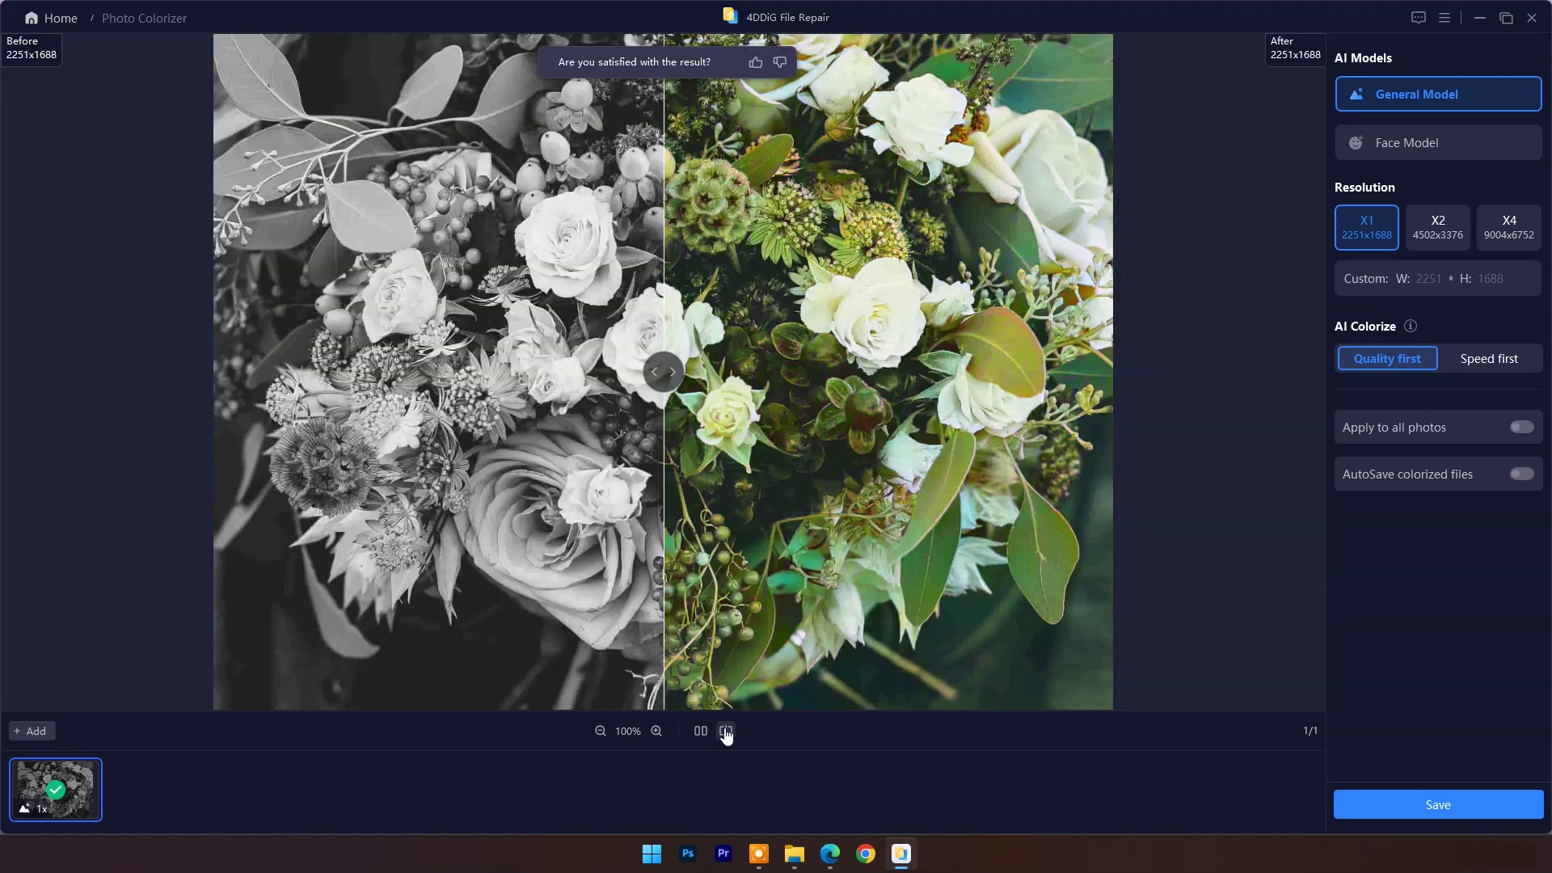
pyautogui.scroll(5, 659, 364)
pyautogui.moveTo(659, 361)
pyautogui.mouseDown()
pyautogui.moveTo(1125, 364)
pyautogui.moveTo(499, 386)
pyautogui.moveTo(19, 363)
pyautogui.moveTo(686, 364)
pyautogui.moveTo(666, 340)
pyautogui.moveTo(646, 364)
pyautogui.mouseUp()
pyautogui.moveTo(794, 854)
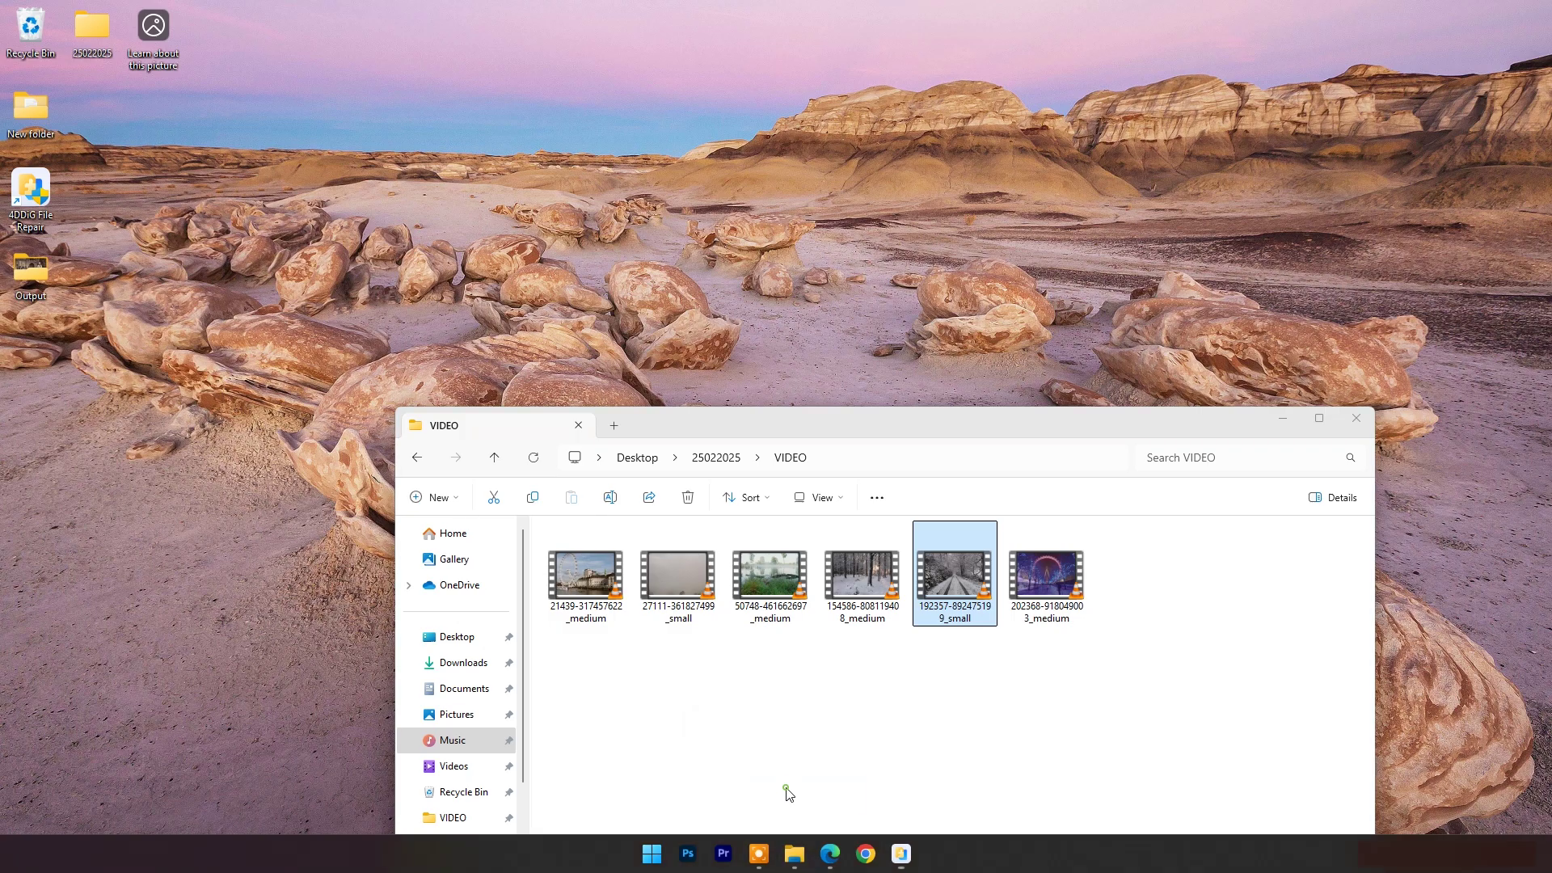
# Drag the minaret photo from the IMAGES folder into the Photo Colorizer
pyautogui.click(788, 783)
pyautogui.moveTo(808, 424); pyautogui.dragTo(933, 211)
pyautogui.click(839, 243)
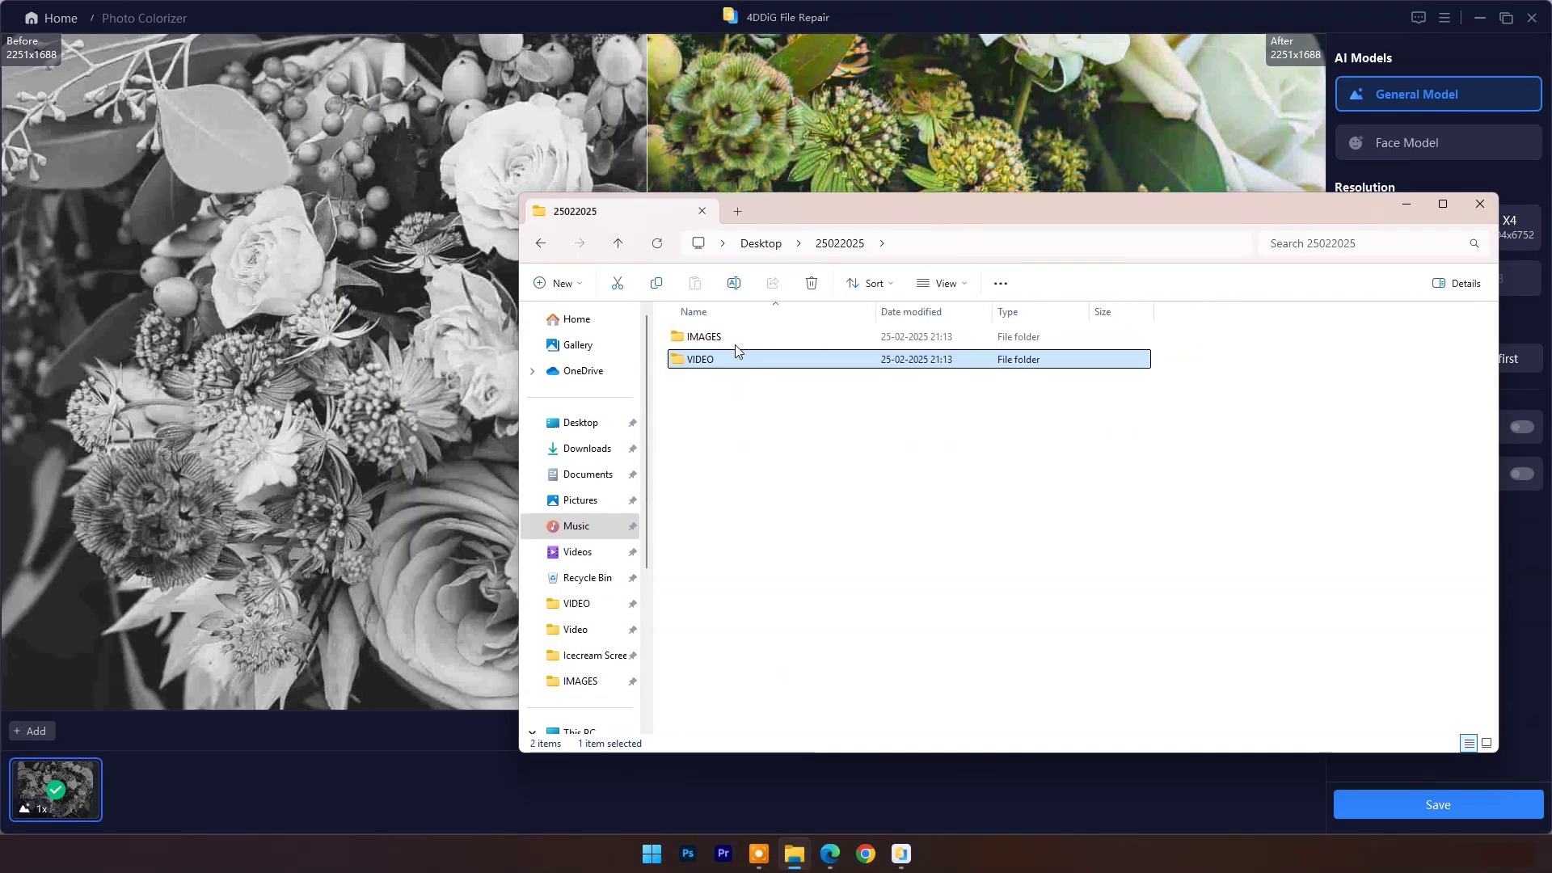
pyautogui.doubleClick(727, 333)
pyautogui.click(801, 352)
pyautogui.moveTo(440, 707); pyautogui.dragTo(262, 777)
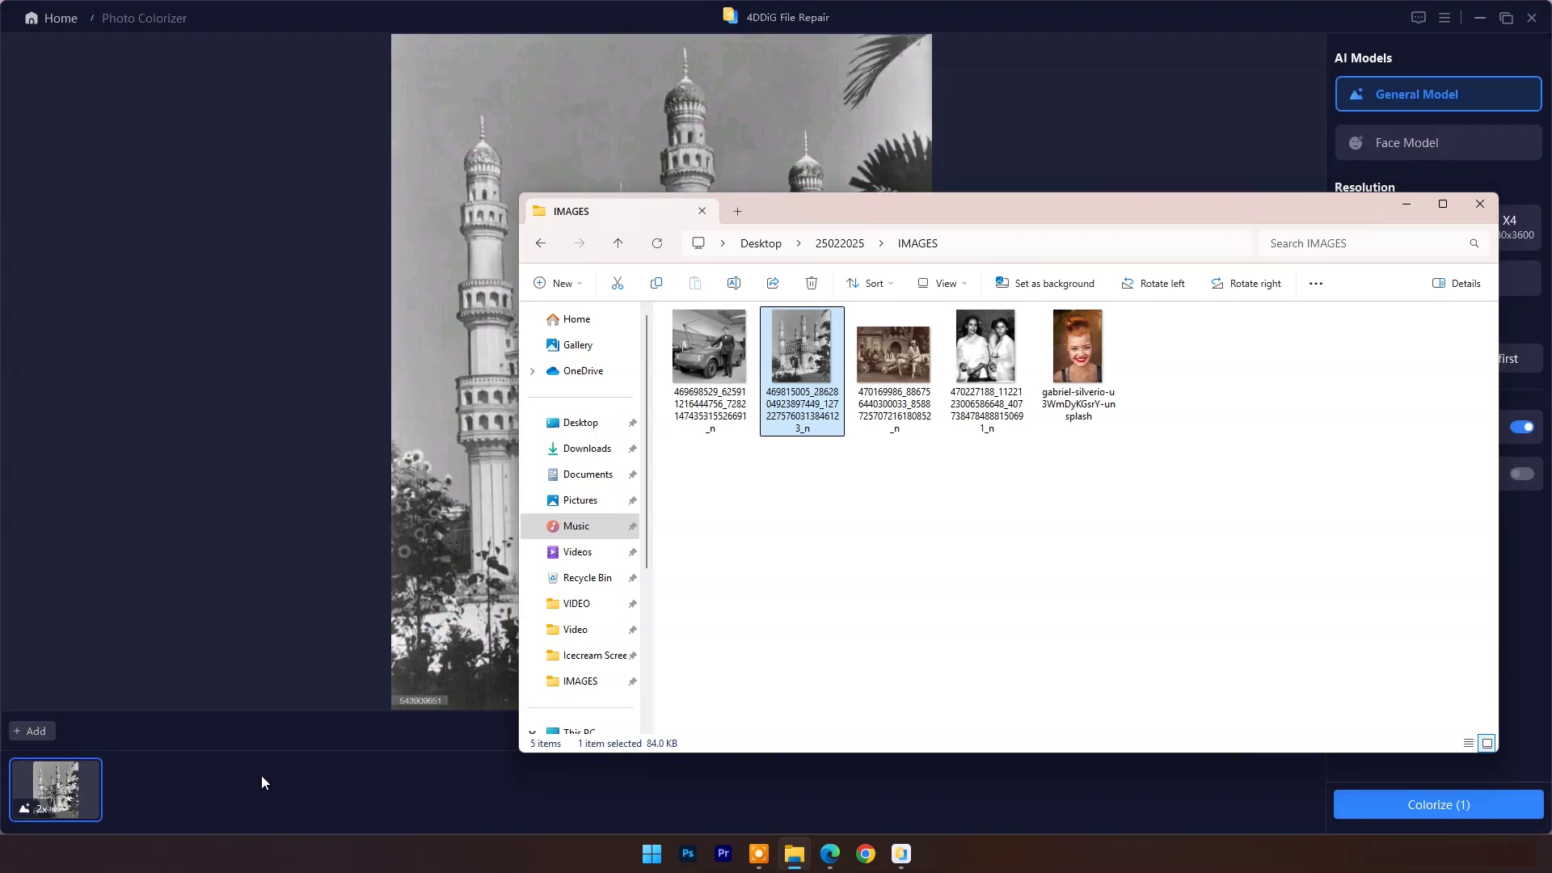
pyautogui.click(1407, 201)
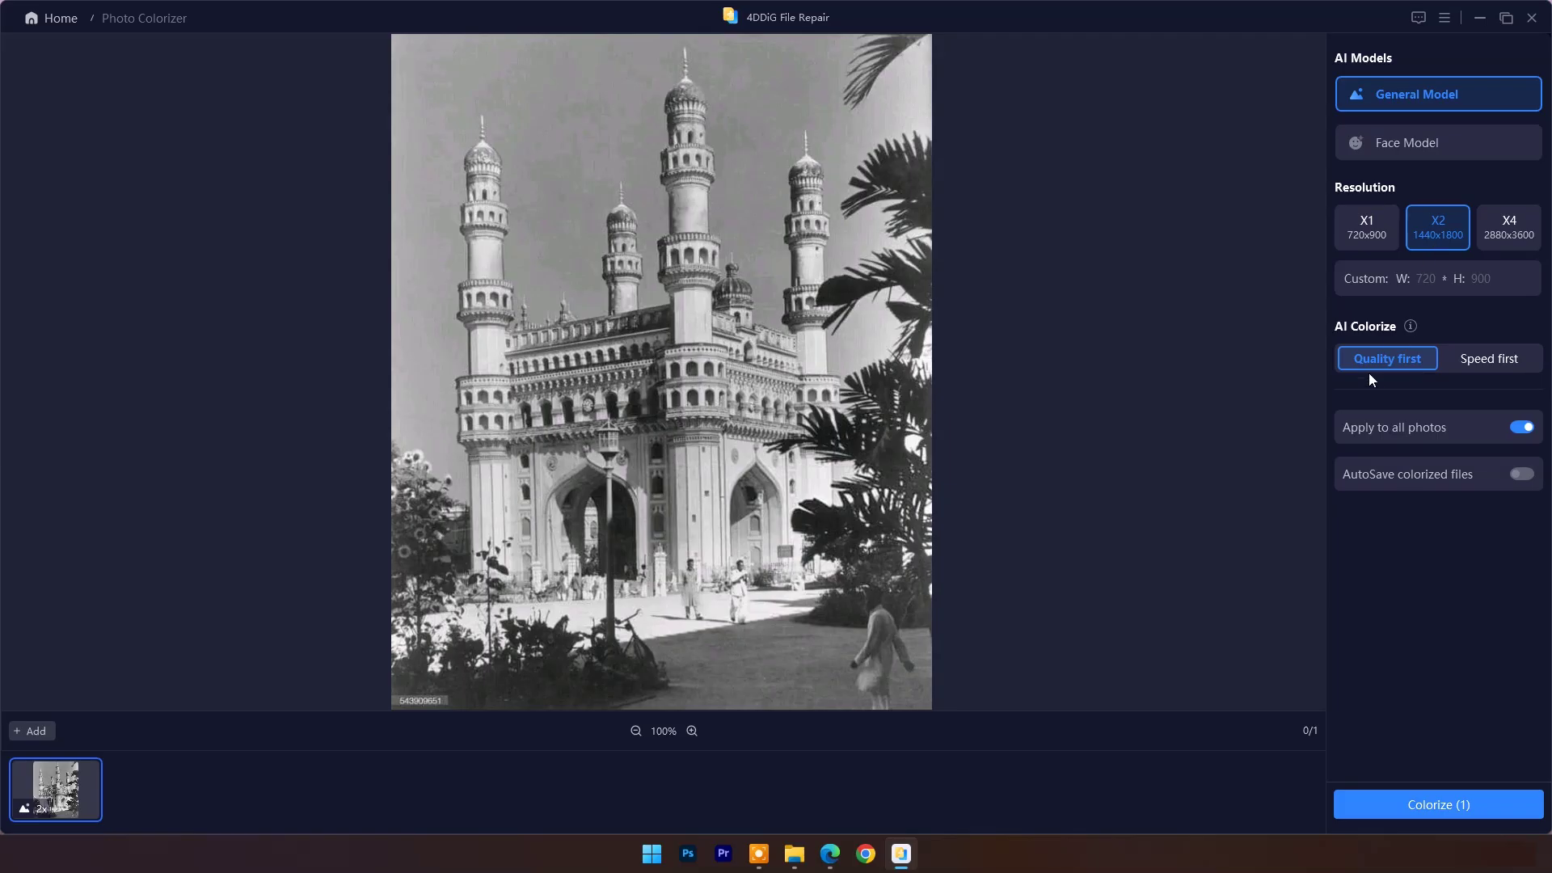
# Colorize the minaret photo at 1440x1800, compare with a zoomed split slider, then head home
pyautogui.click(1382, 806)
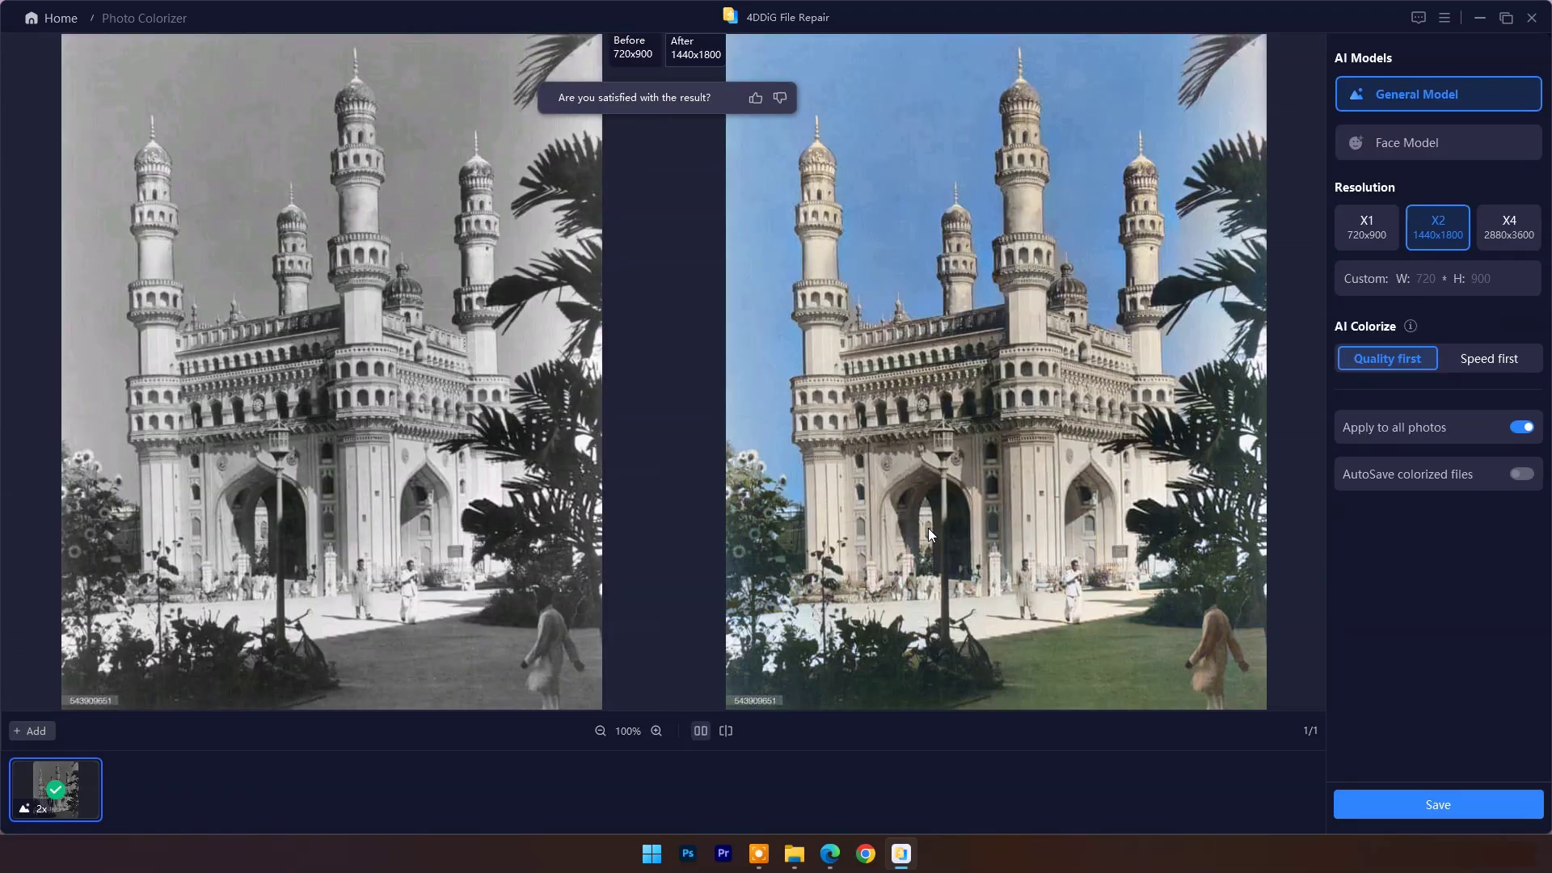
pyautogui.click(725, 729)
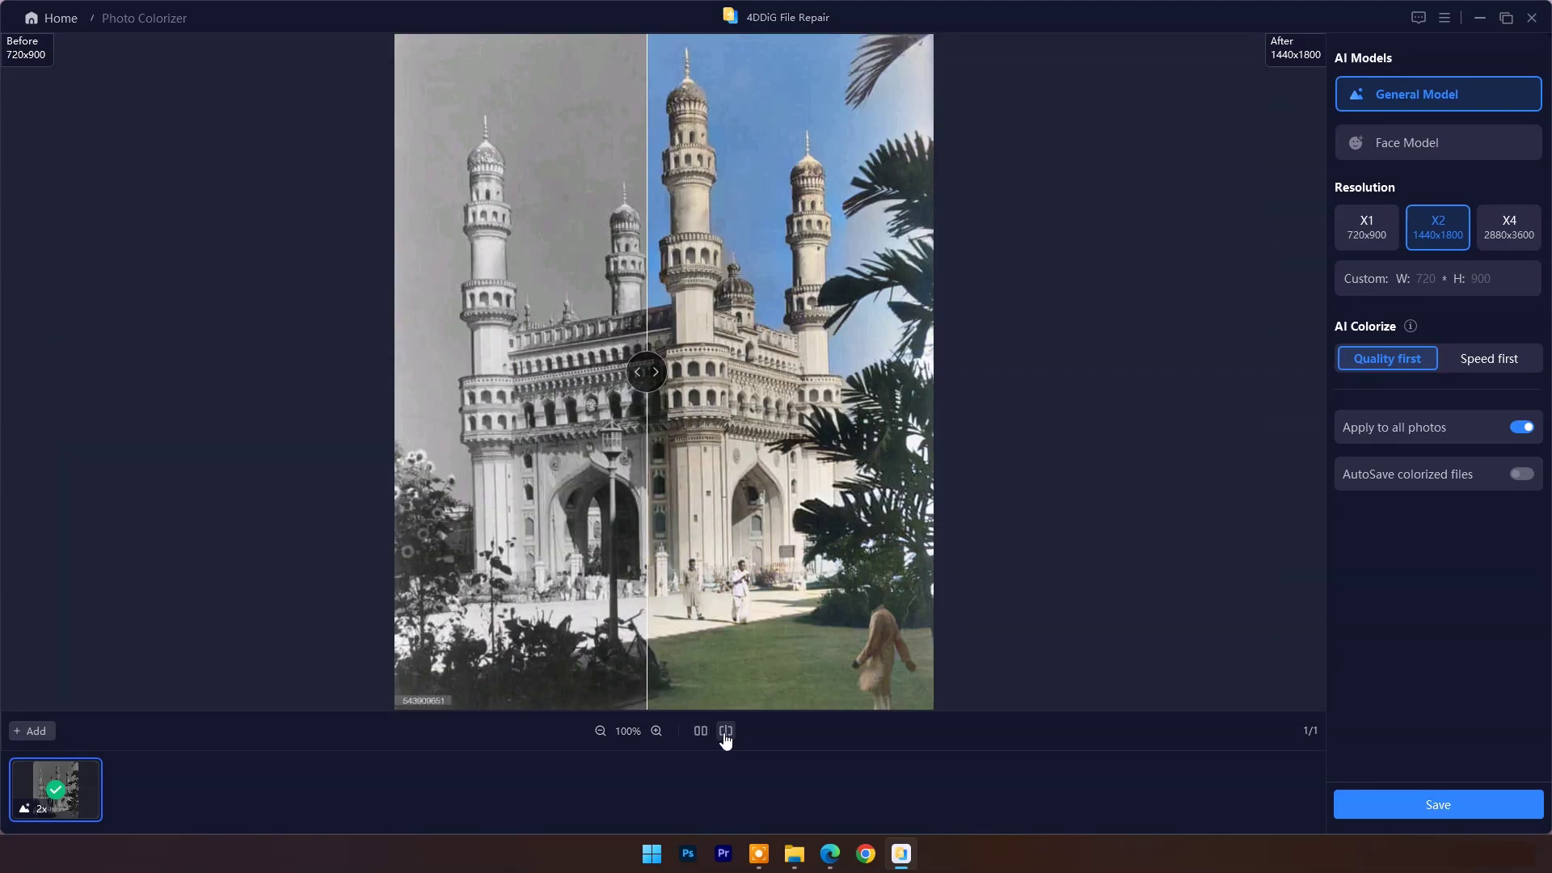
pyautogui.click(656, 730)
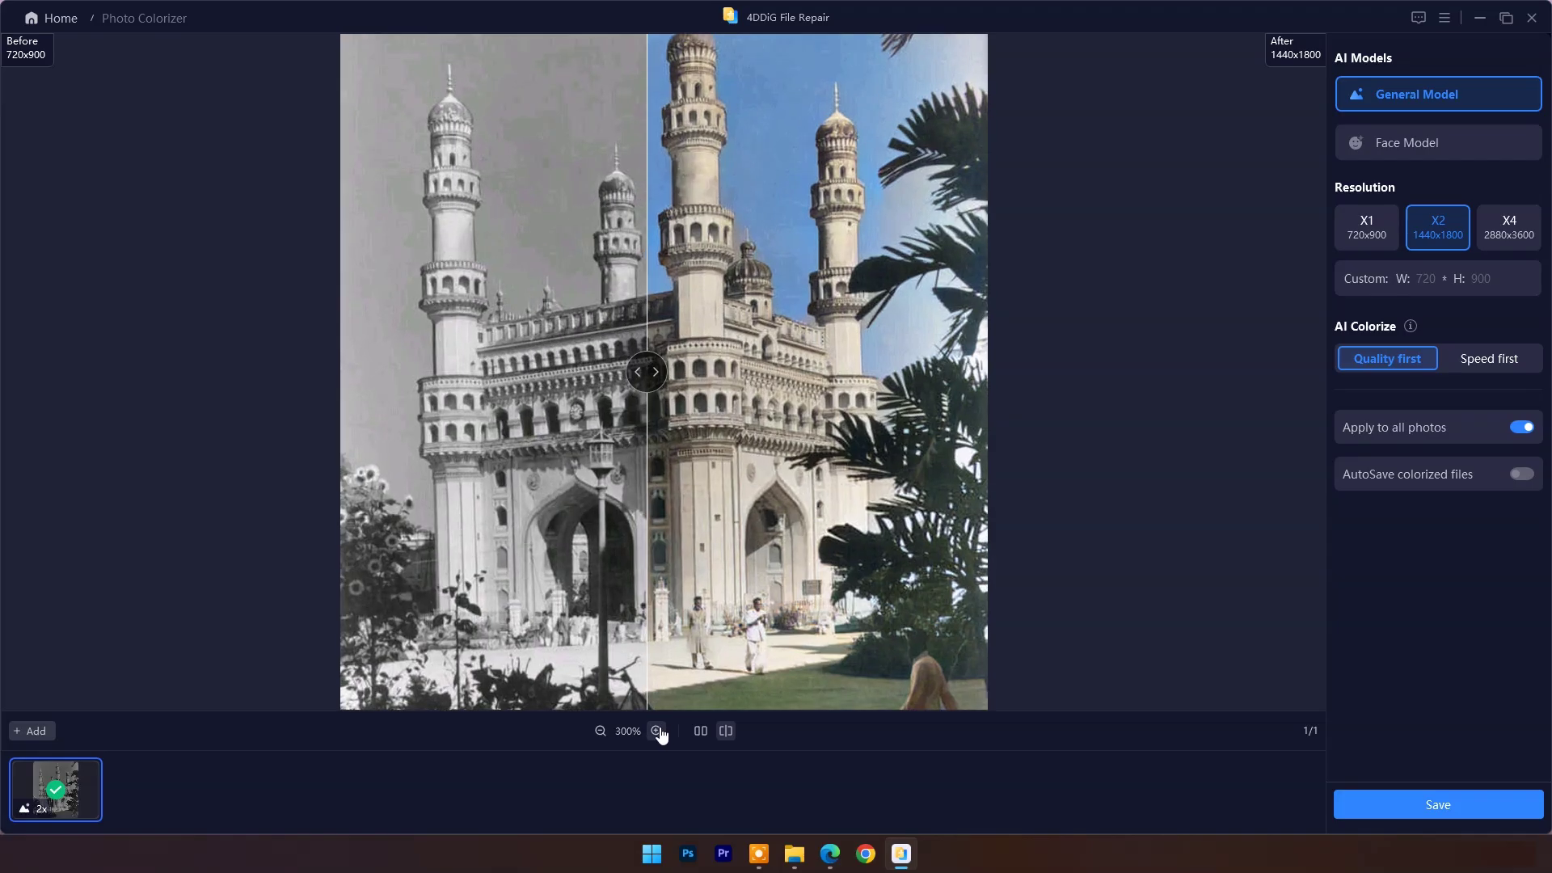
pyautogui.moveTo(637, 370)
pyautogui.mouseDown()
pyautogui.moveTo(816, 371)
pyautogui.moveTo(221, 370)
pyautogui.mouseUp()
pyautogui.click(700, 730)
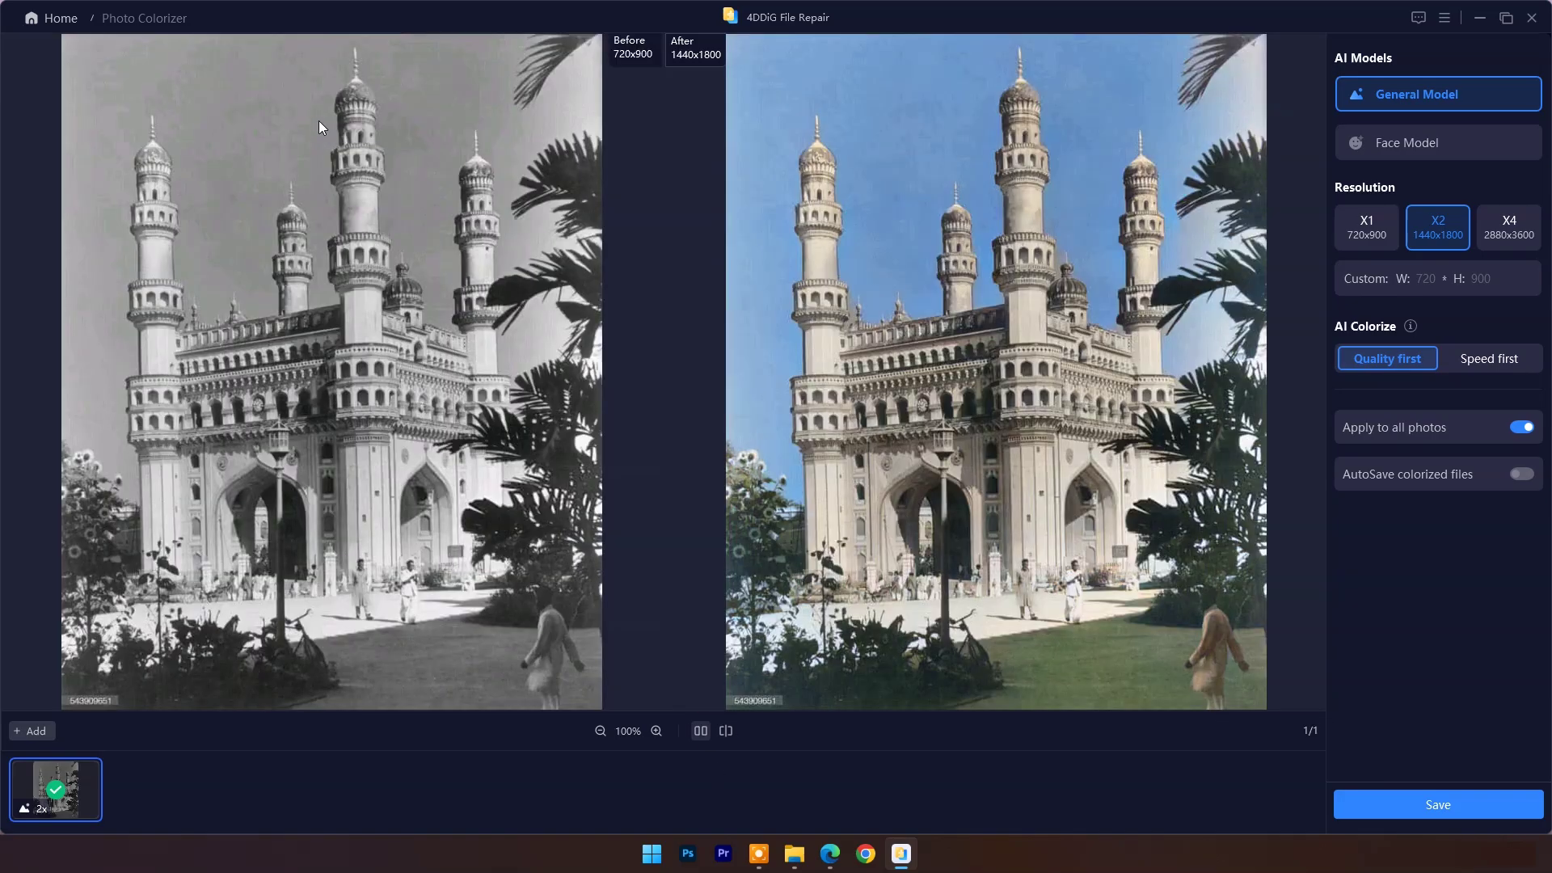
pyautogui.click(57, 17)
# Add the Can't play 2.mov sample to Video Repair and quick-repair it
pyautogui.click(853, 474)
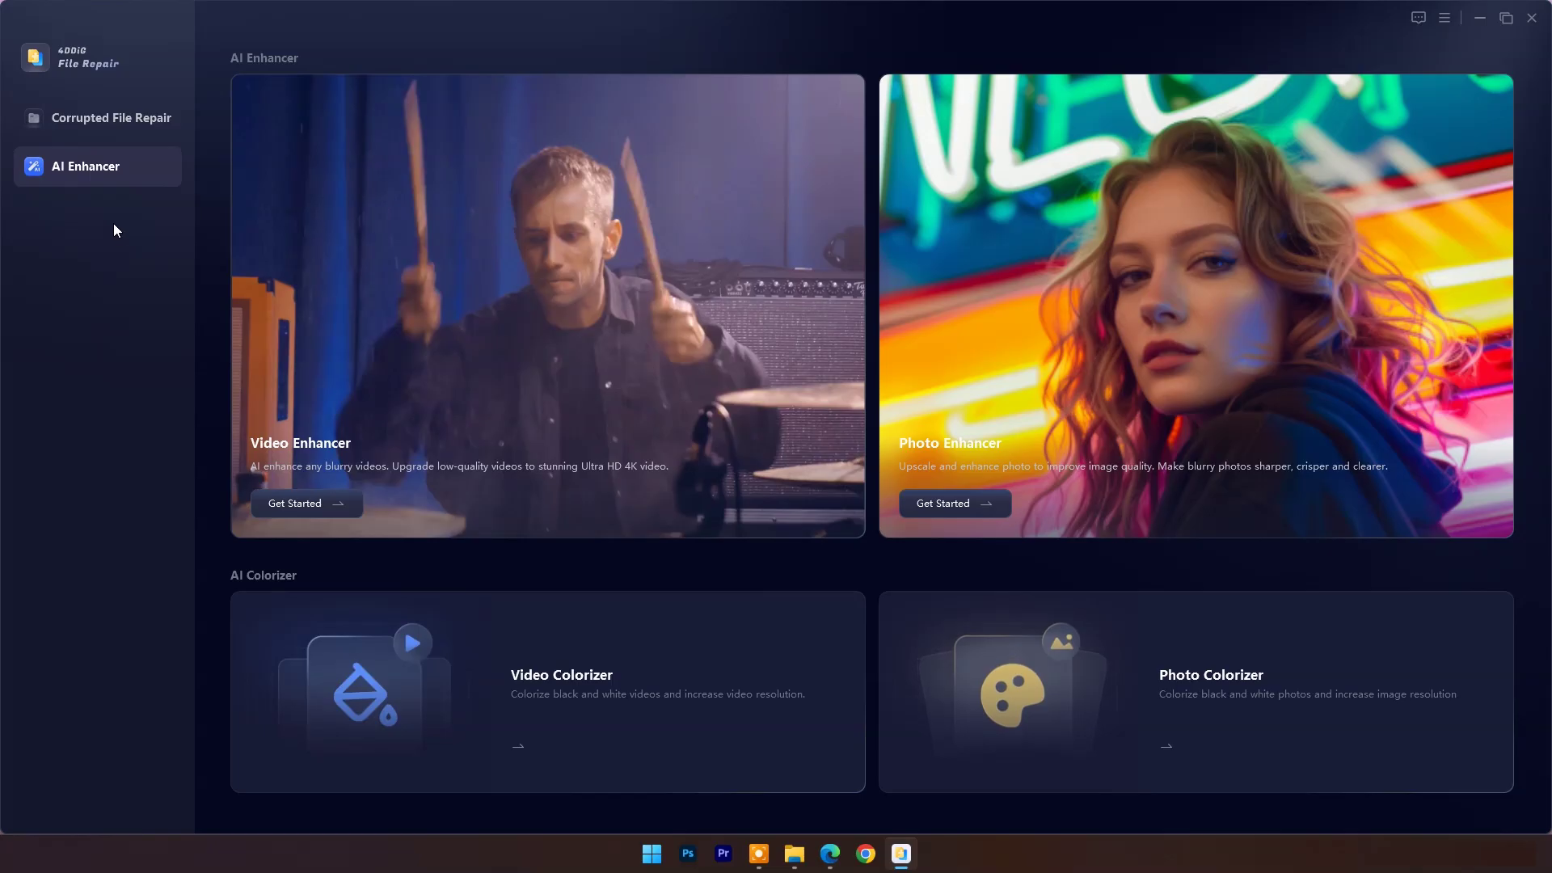
pyautogui.click(80, 121)
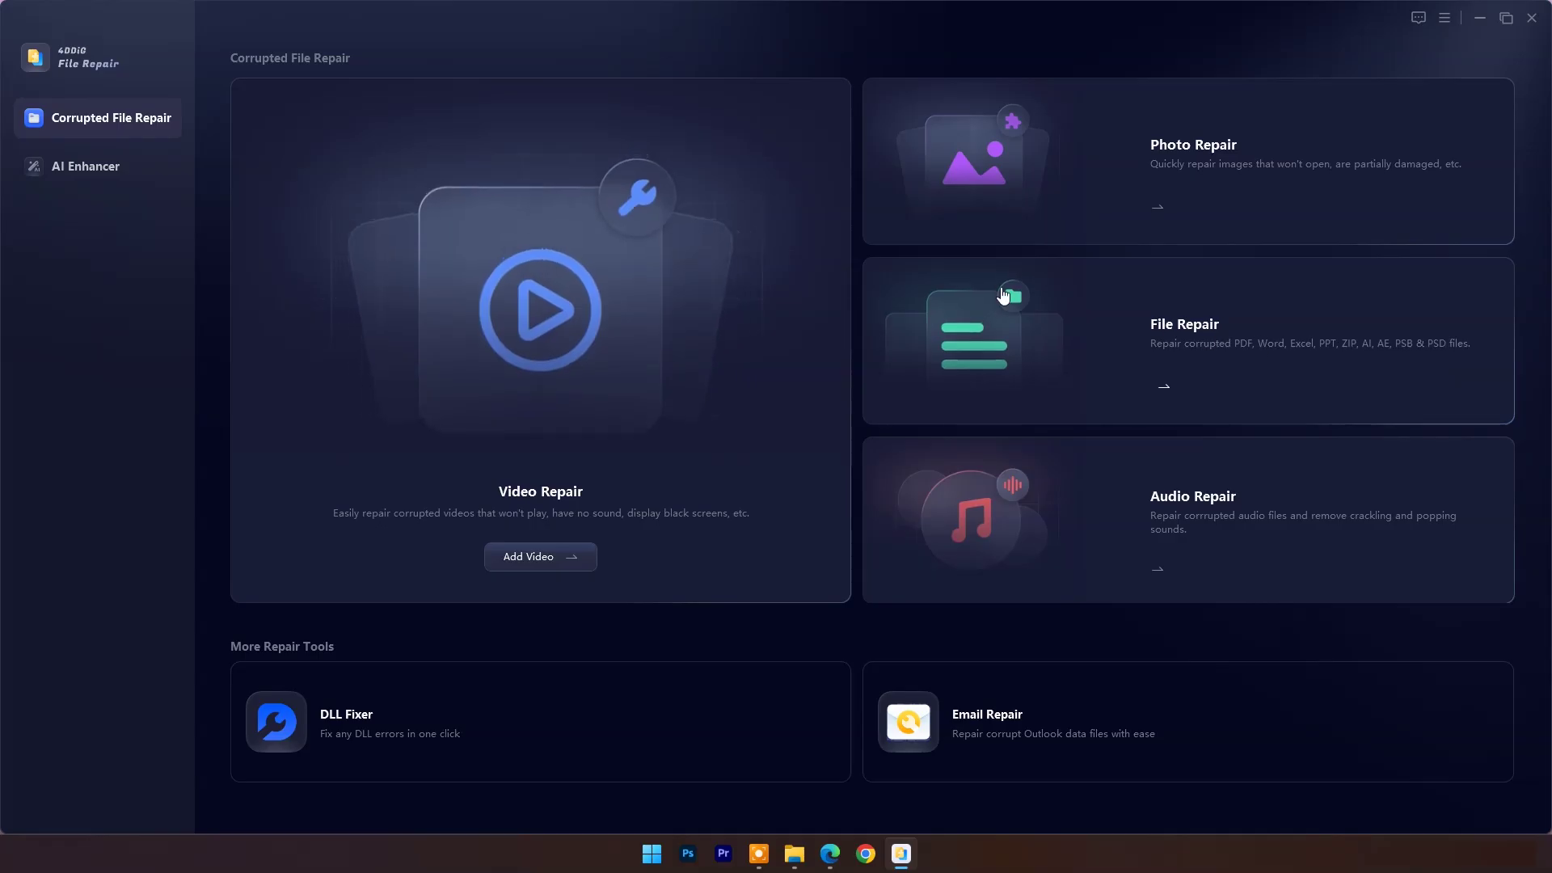
pyautogui.click(527, 561)
pyautogui.click(774, 766)
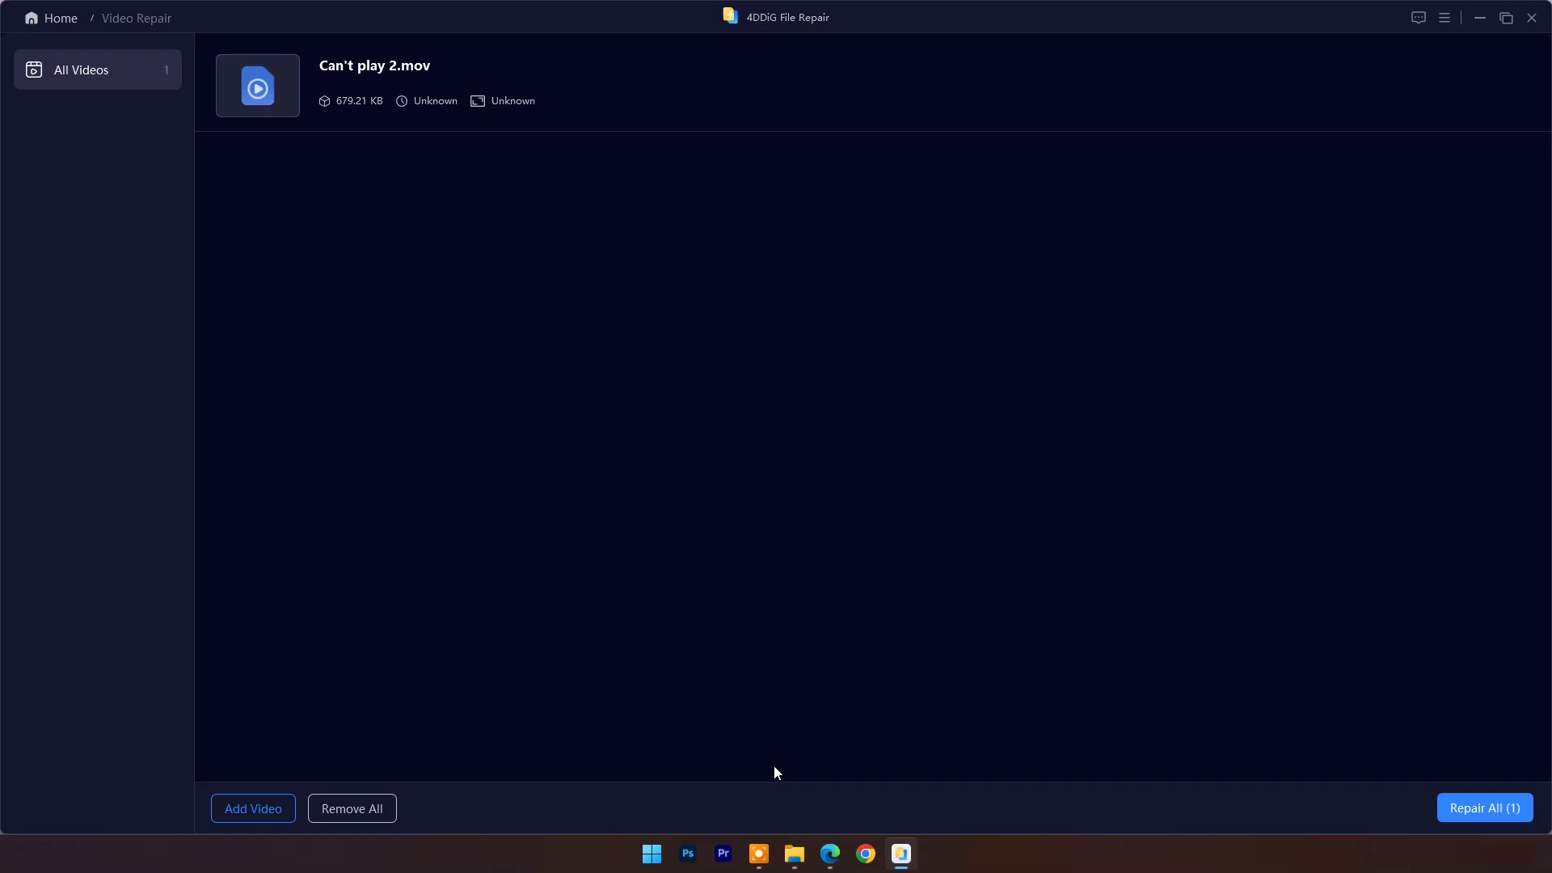
pyautogui.moveTo(849, 86)
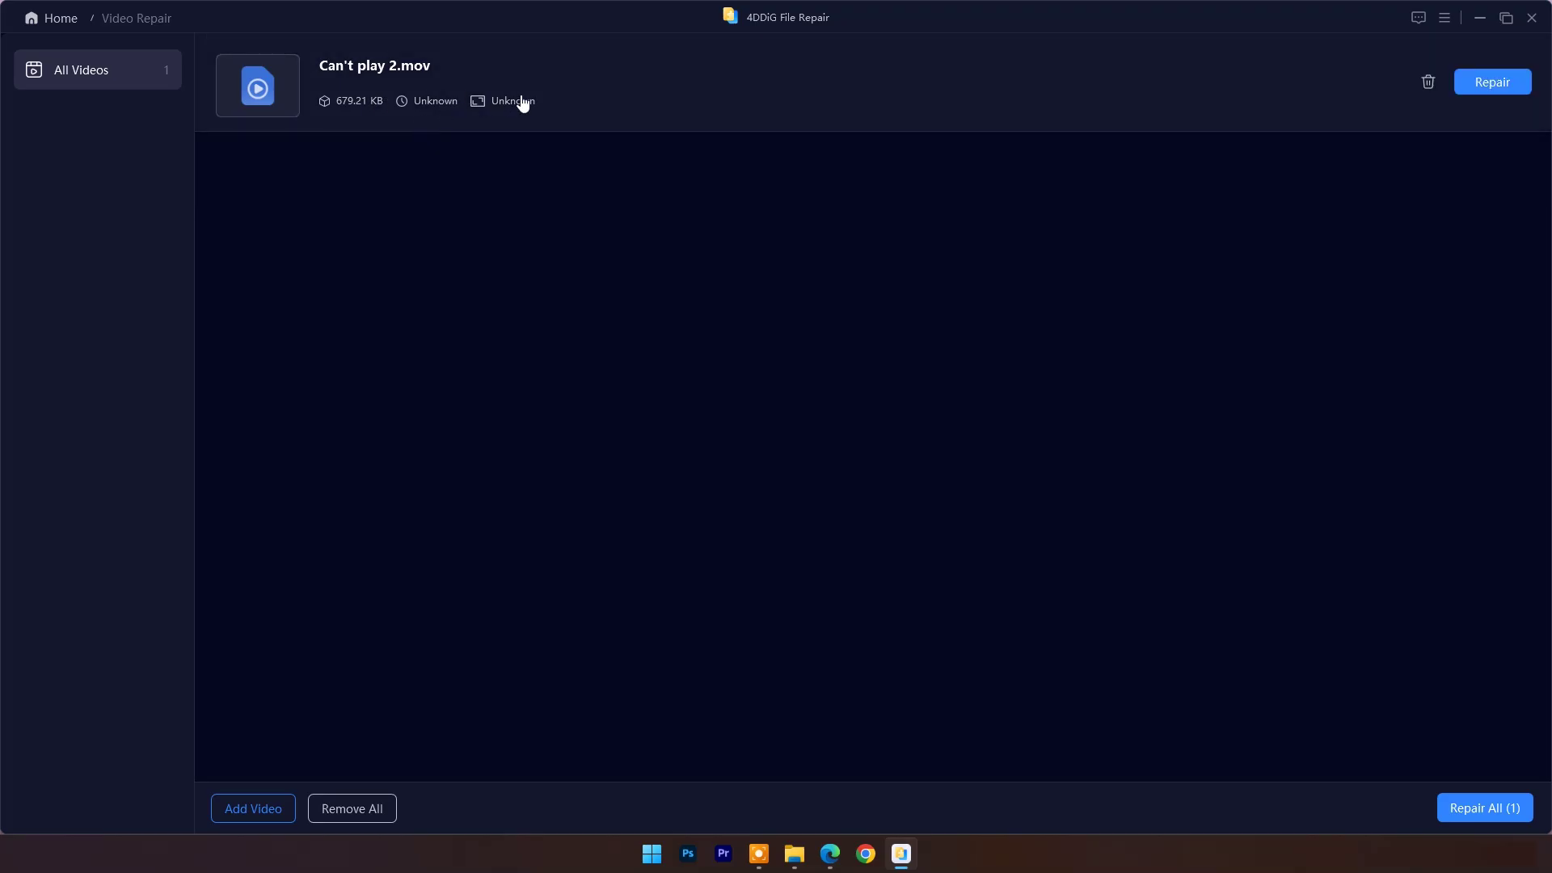
pyautogui.click(1491, 85)
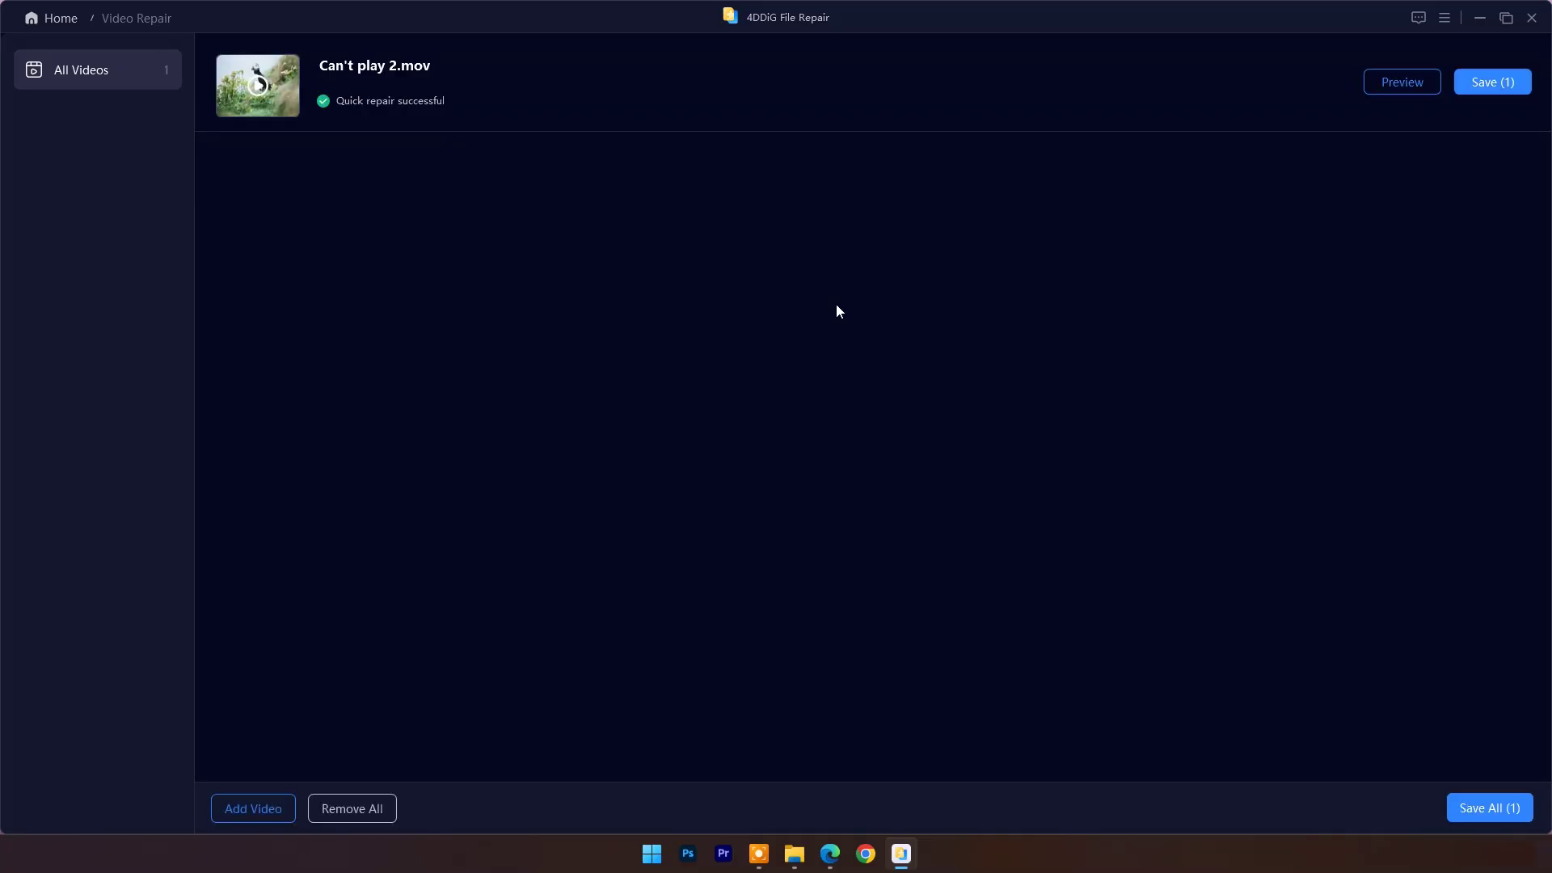
# Preview the repaired Can't play 2.mov puffin video and start playback
pyautogui.click(1393, 85)
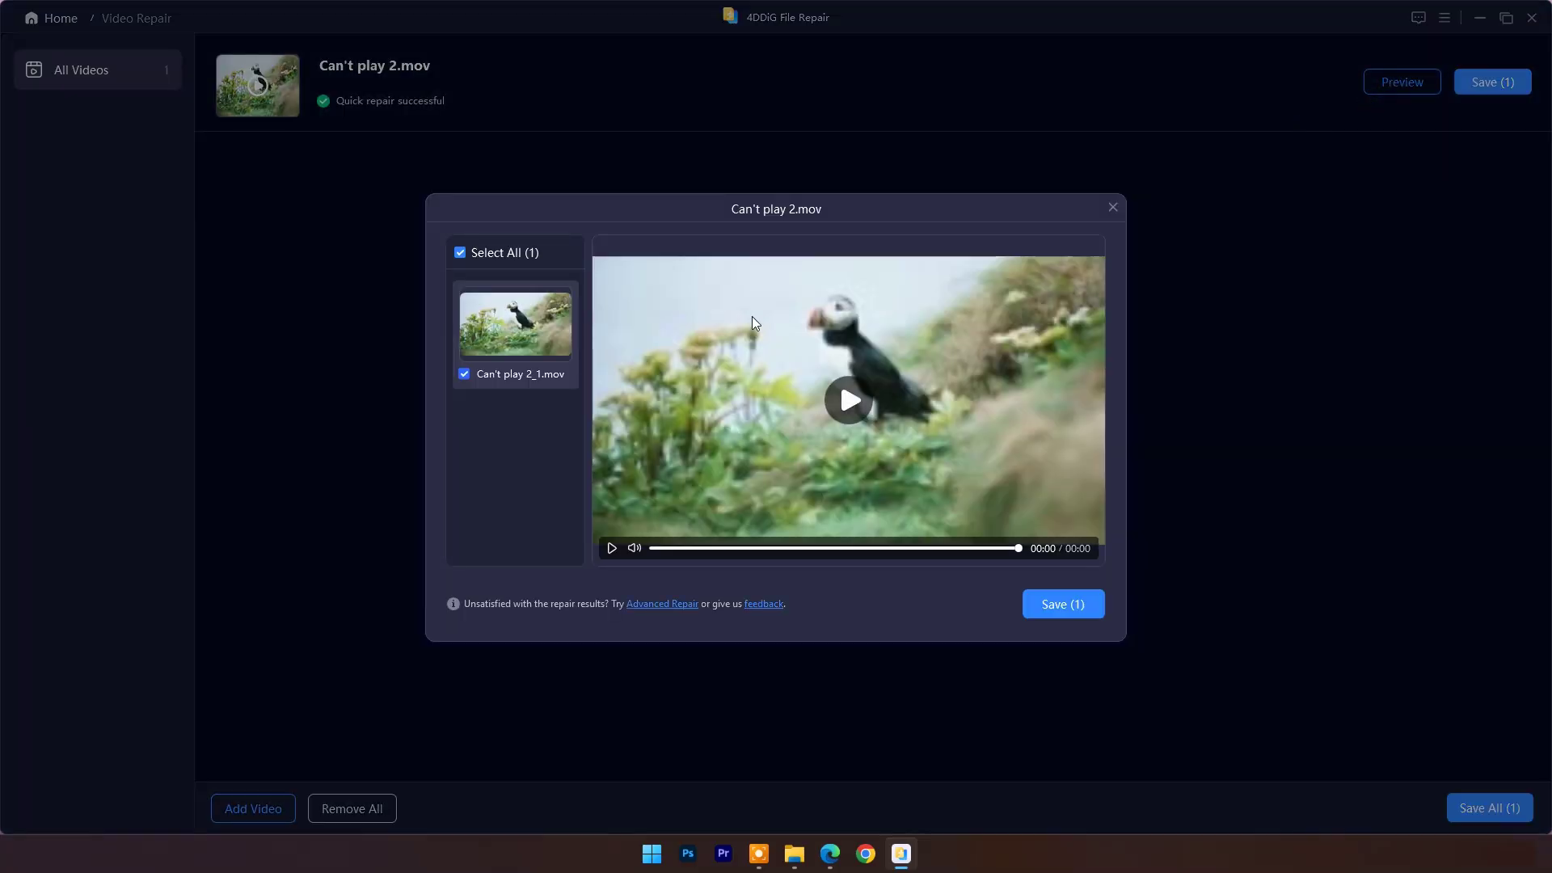
pyautogui.click(849, 402)
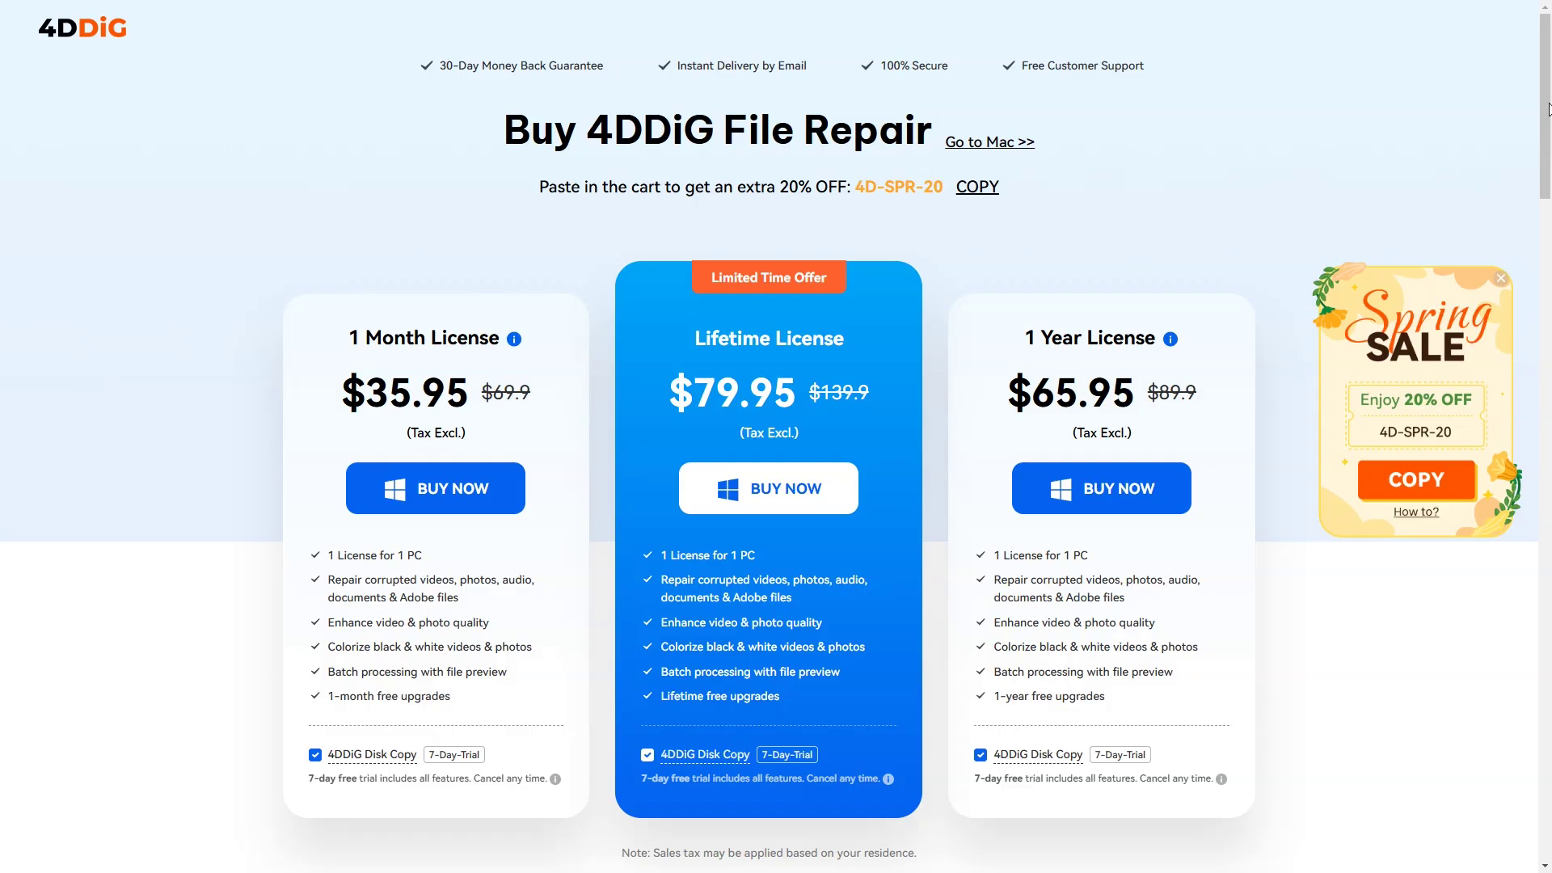
pyautogui.moveTo(1549, 109); pyautogui.dragTo(1548, 307)
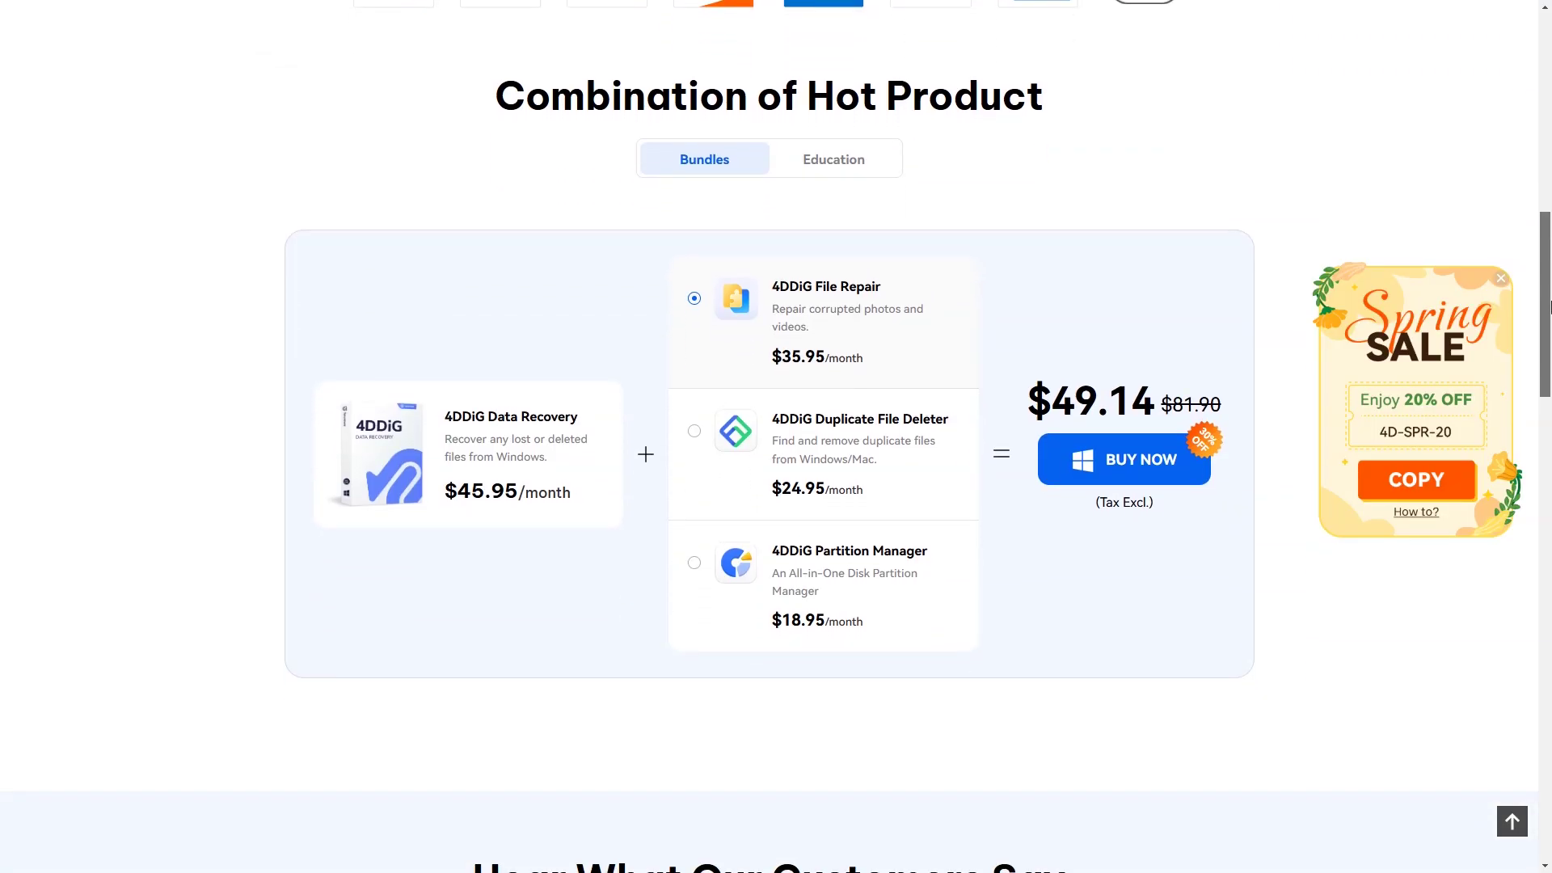